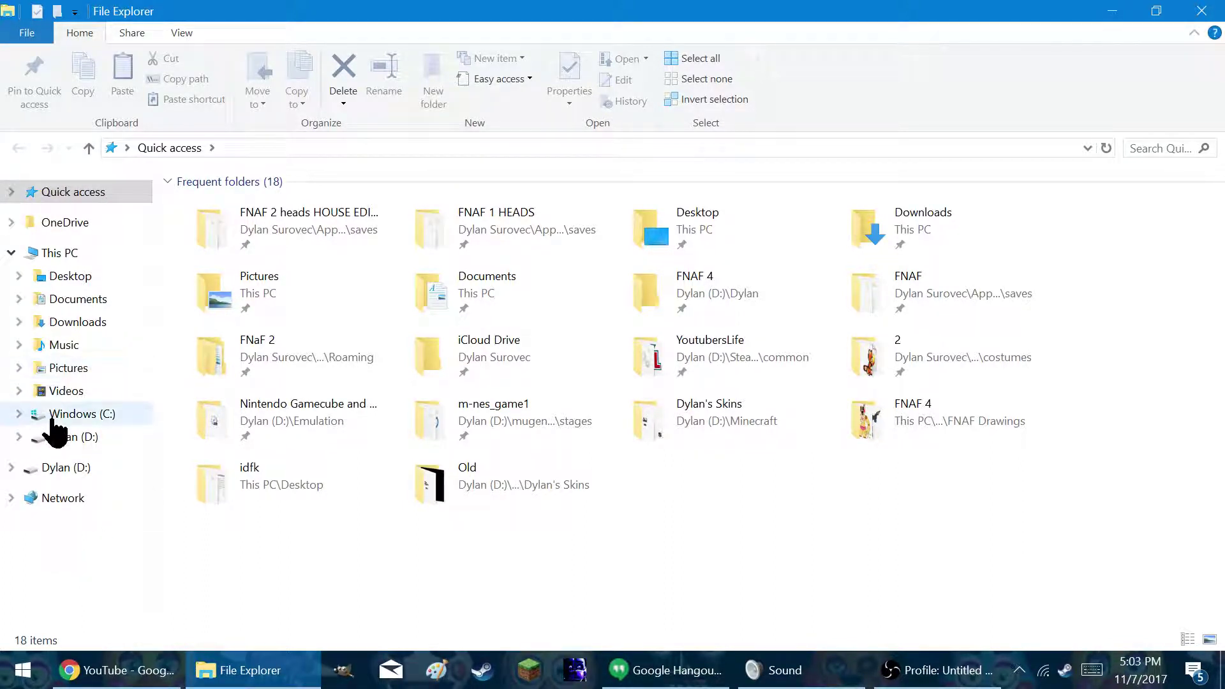
Step: Browse drive D: through SteamLibrary 4656, steamapps, common and SourceFilmmaker into the game folder
left_click(76, 445)
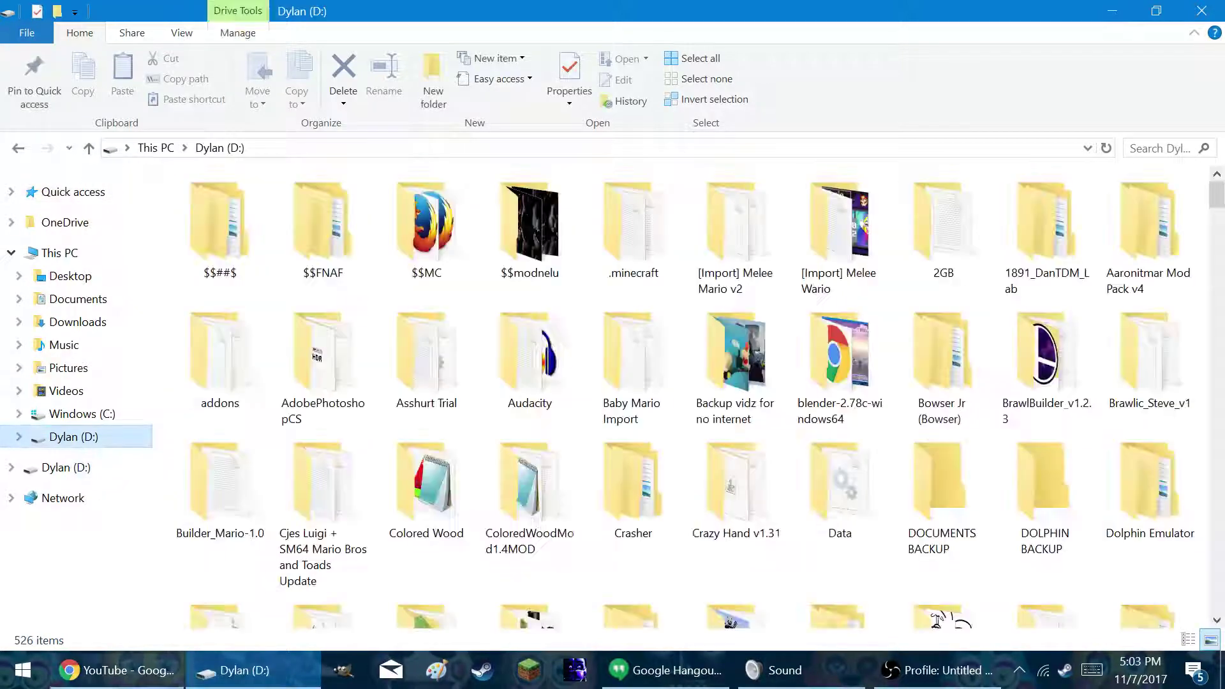
scroll(793, 460, "down", 10)
scroll(701, 493, "down", 8)
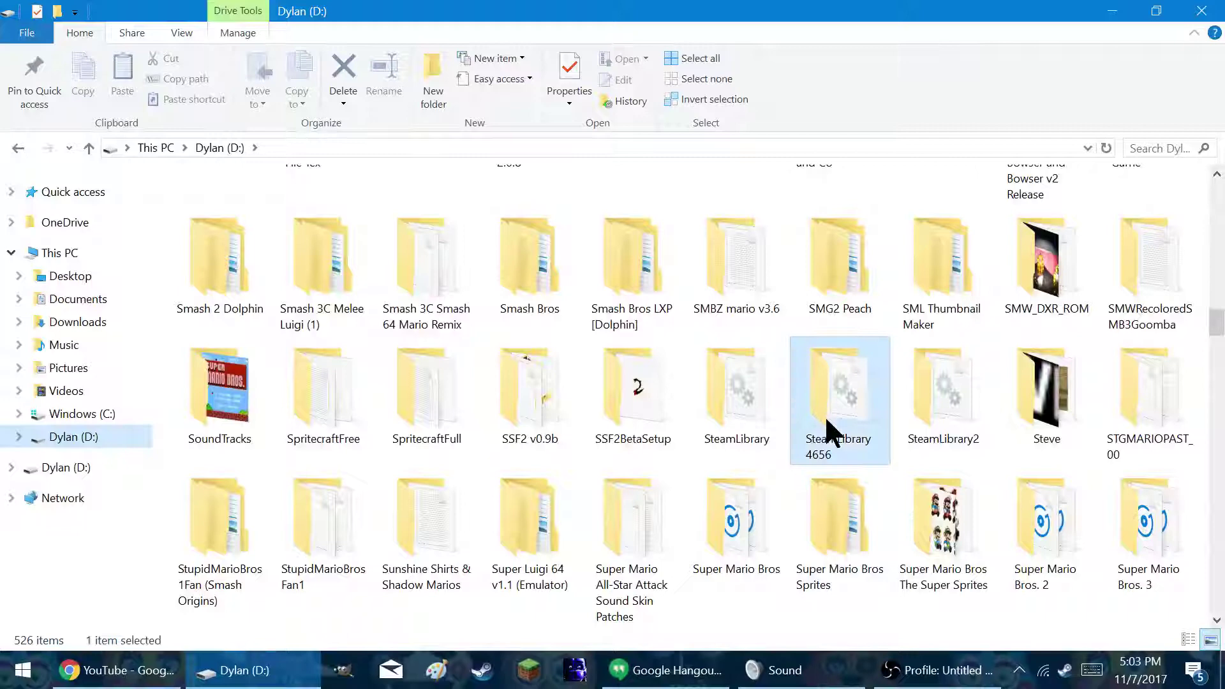
double_click(824, 414)
double_click(300, 205)
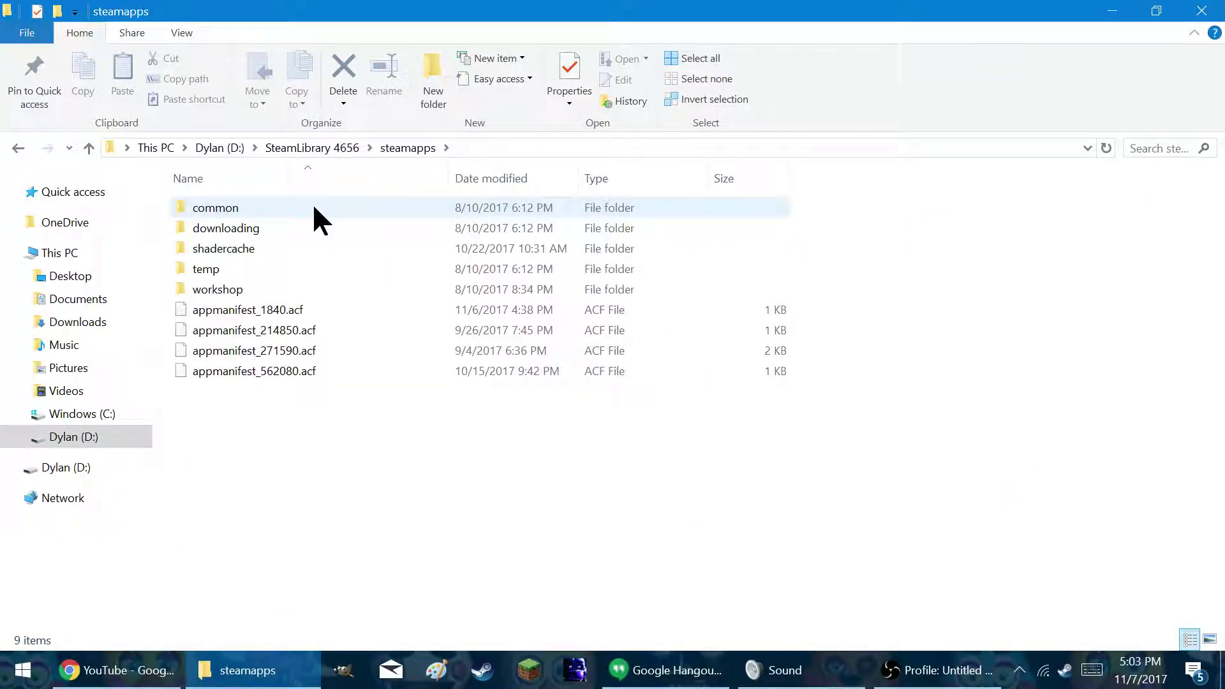
left_click(312, 206)
double_click(348, 208)
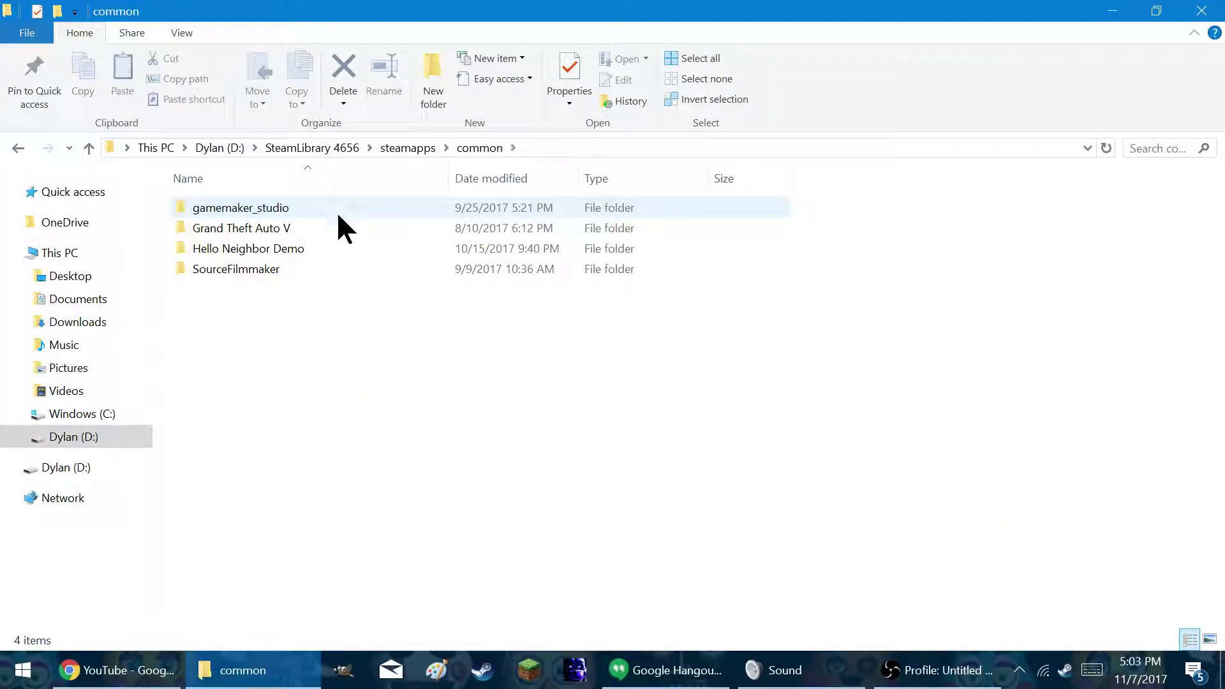
left_click(331, 273)
double_click(334, 273)
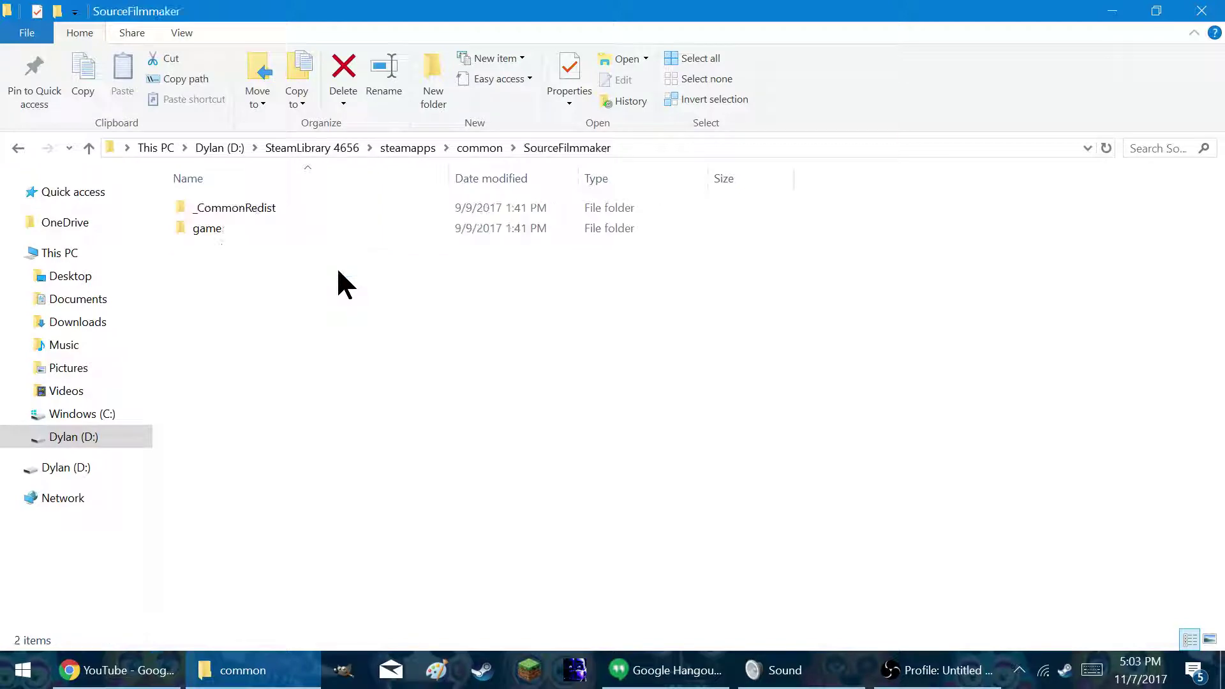
left_click(323, 228)
double_click(323, 228)
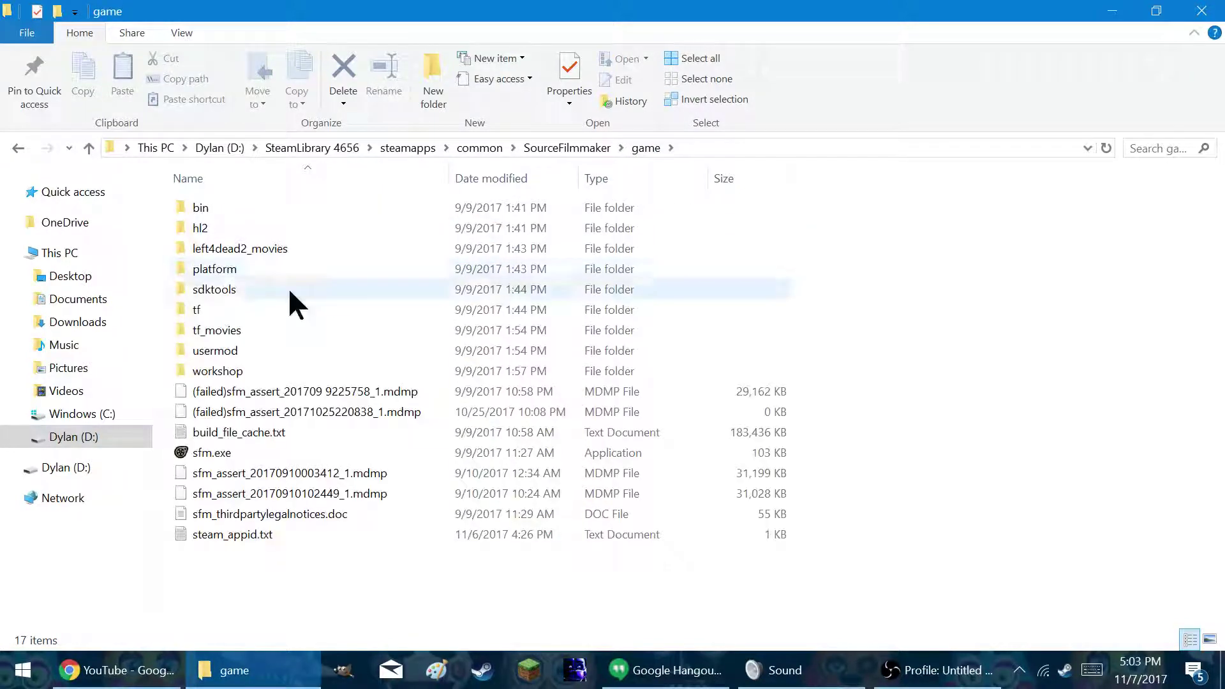
Step: Open workshop > materials and scroll through its 137 texture folders and files
double_click(305, 371)
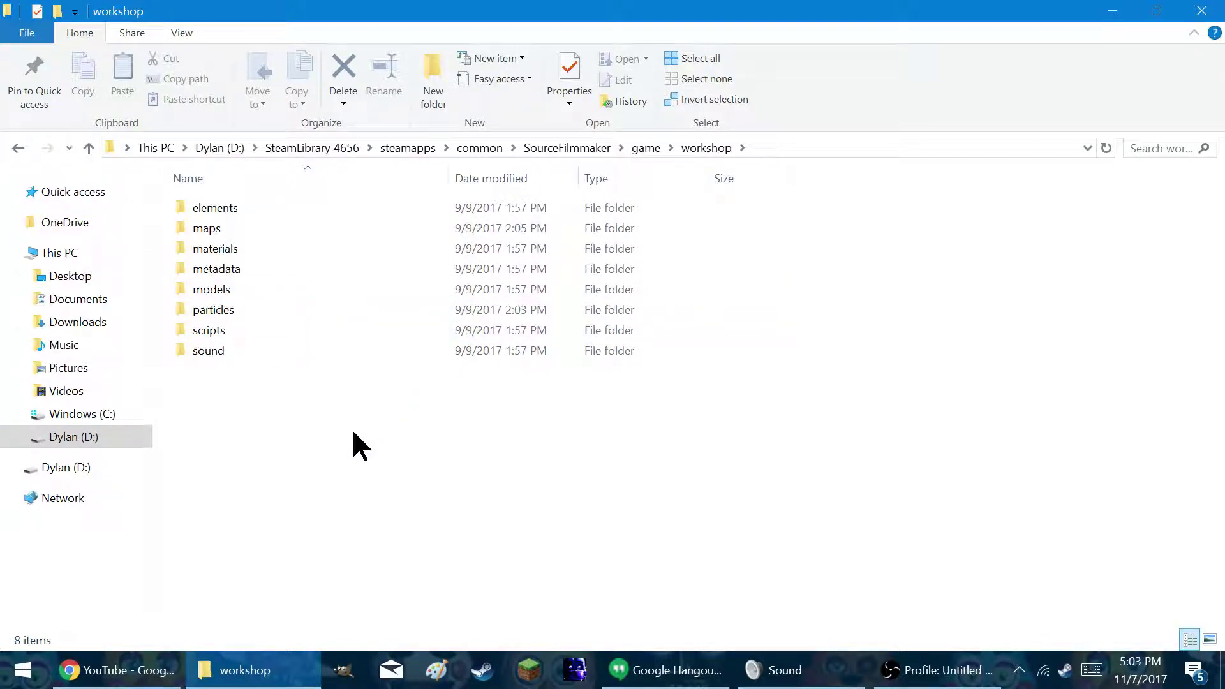
left_click(108, 587)
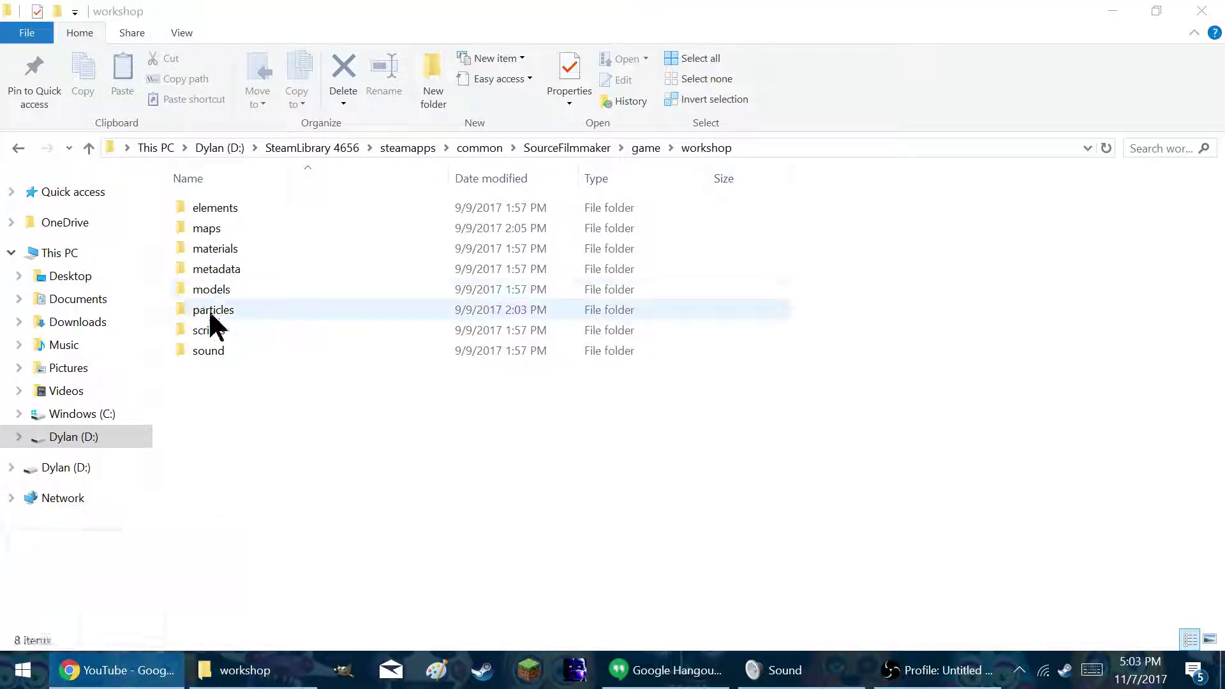
double_click(273, 248)
scroll(206, 437, "down", 3)
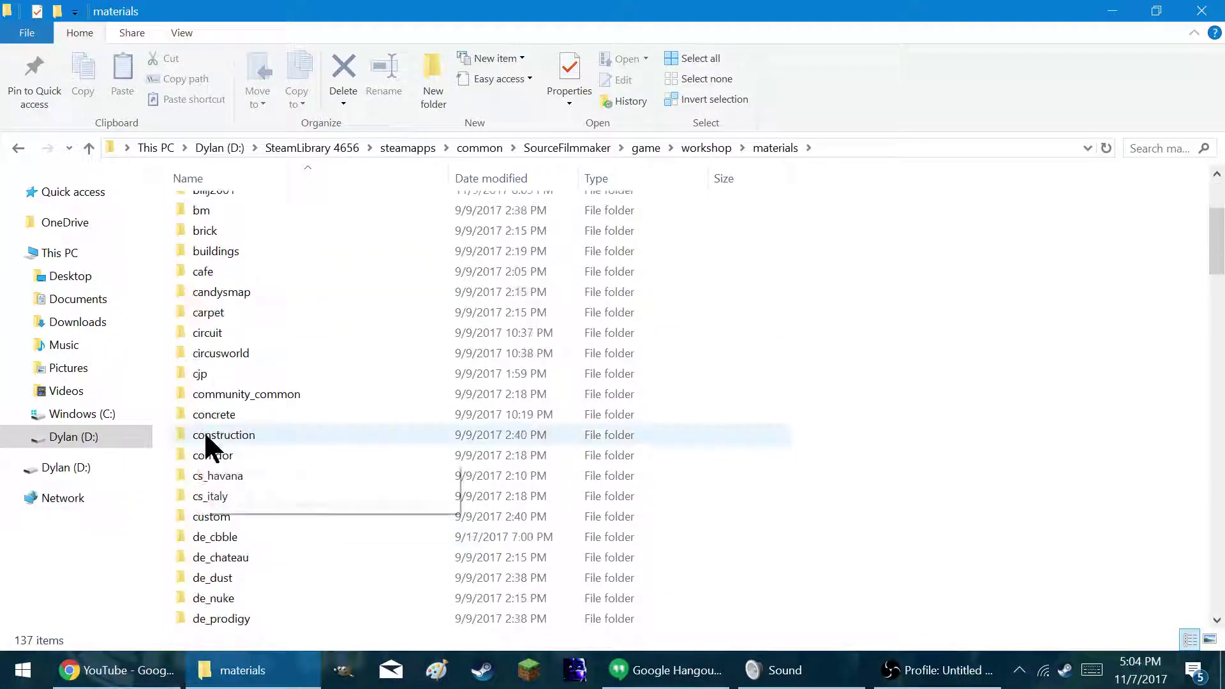
scroll(204, 445, "down", 15)
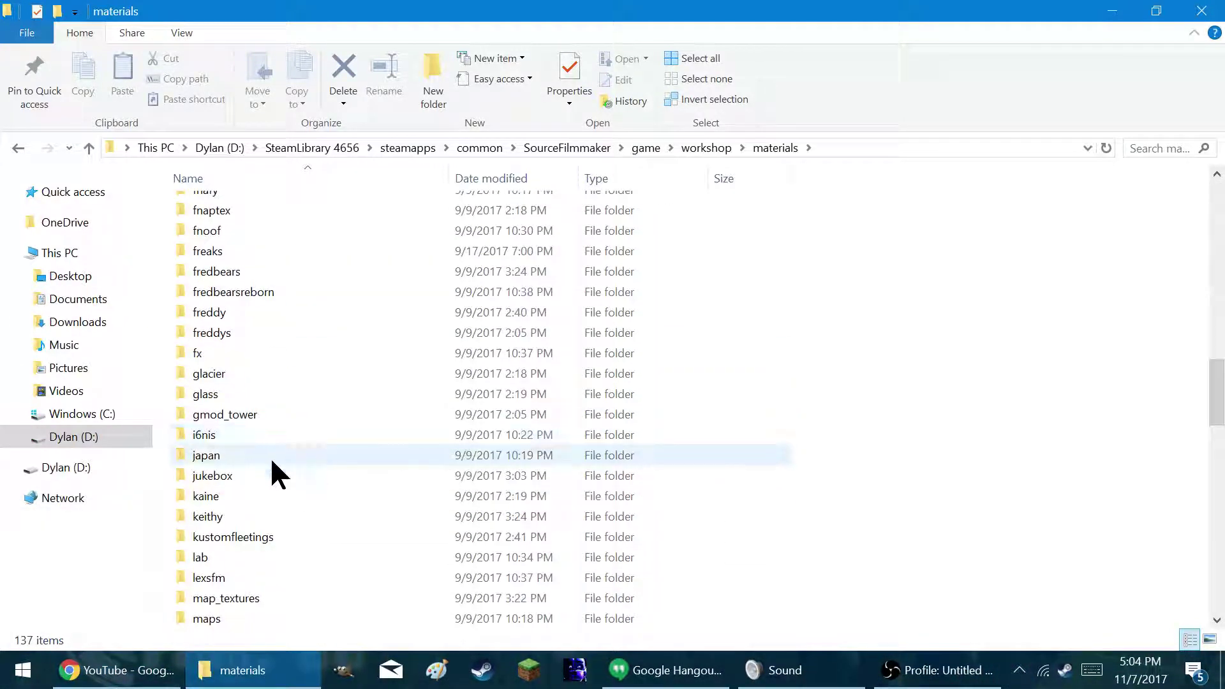
scroll(272, 461, "down", 20)
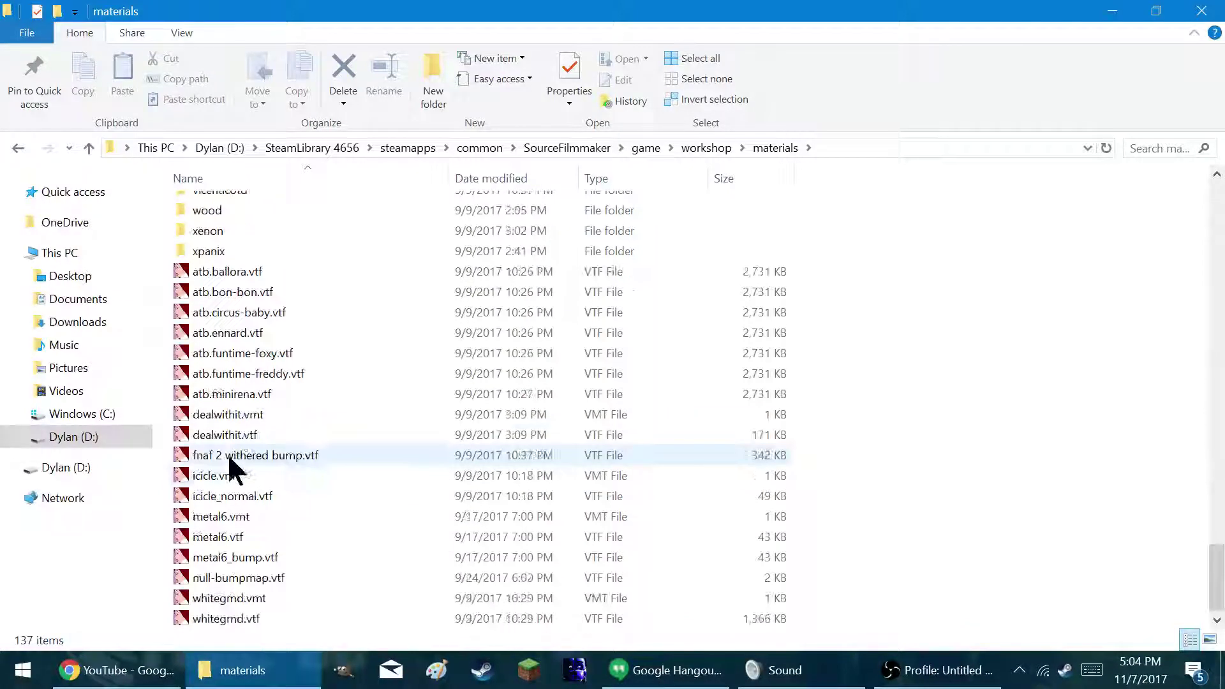
scroll(259, 445, "up", 12)
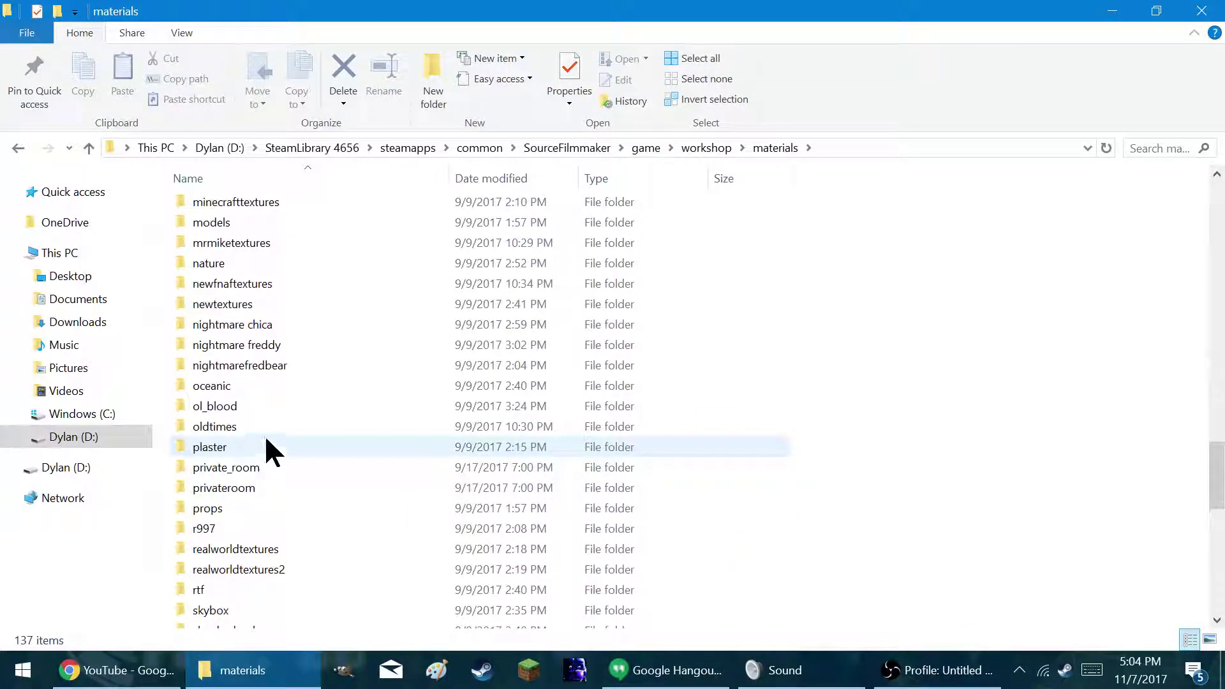
scroll(266, 446, "up", 2)
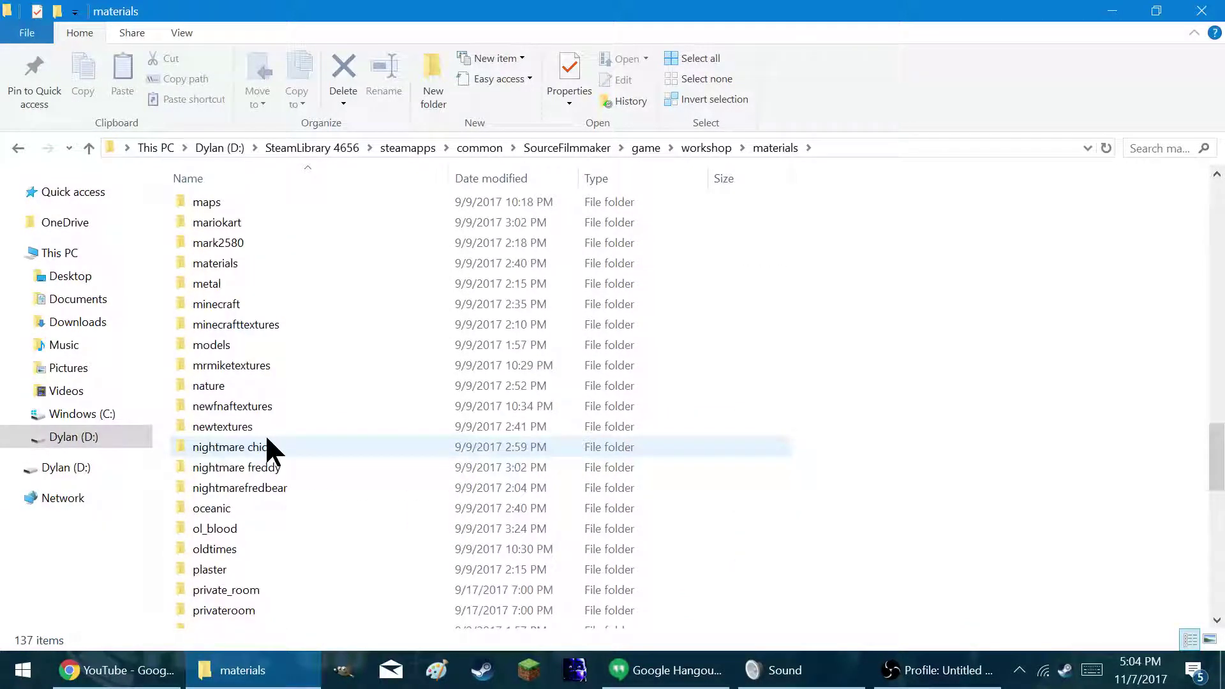
Step: Open models\splinks\fnaf2\toy_freddy to reach the six newfreddy VMT/VTF texture files
double_click(242, 332)
scroll(278, 370, "down", 20)
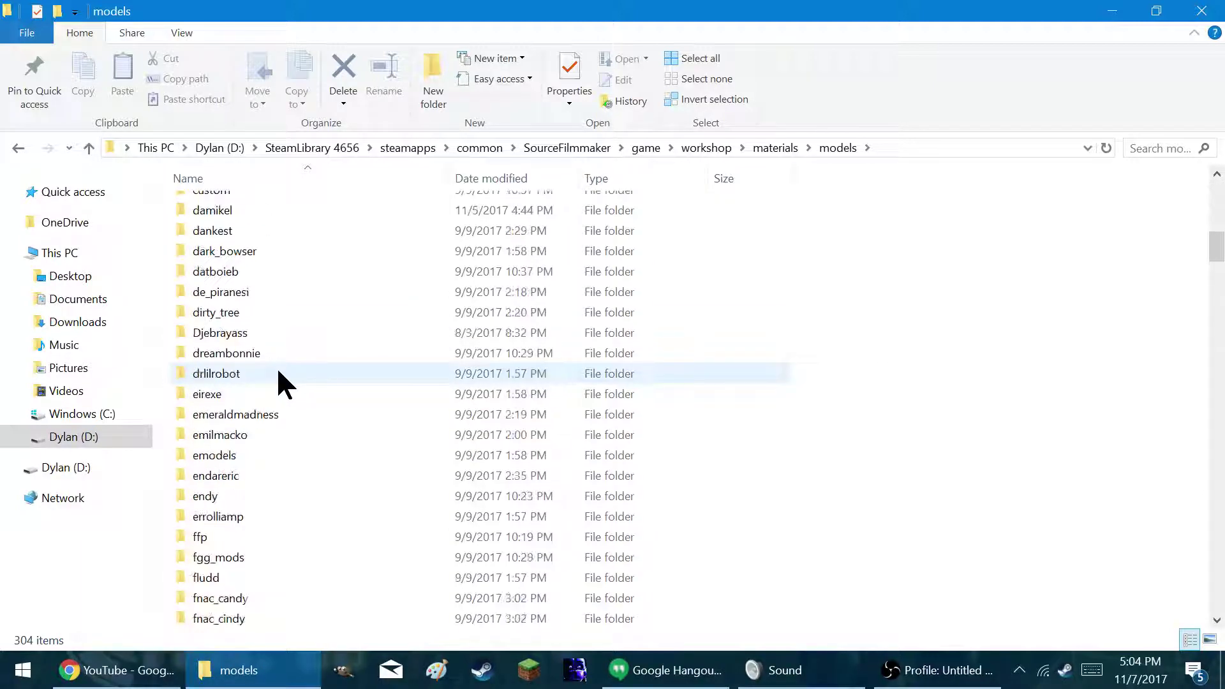
scroll(277, 374, "down", 18)
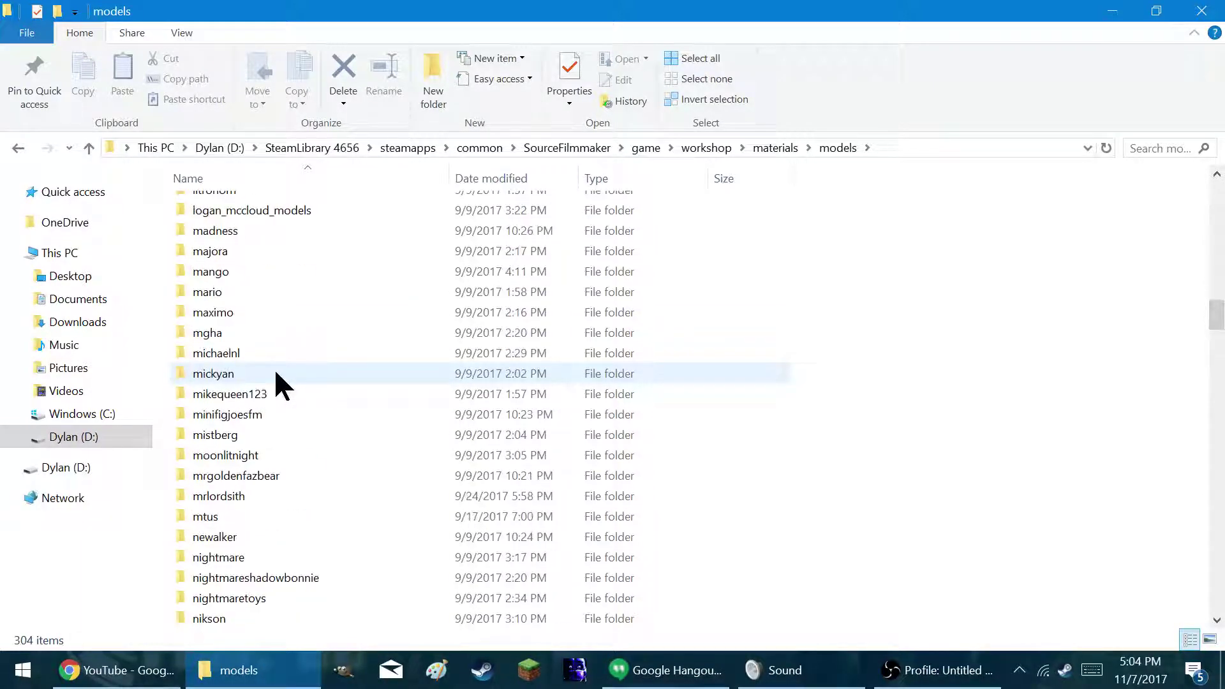
scroll(268, 376, "down", 20)
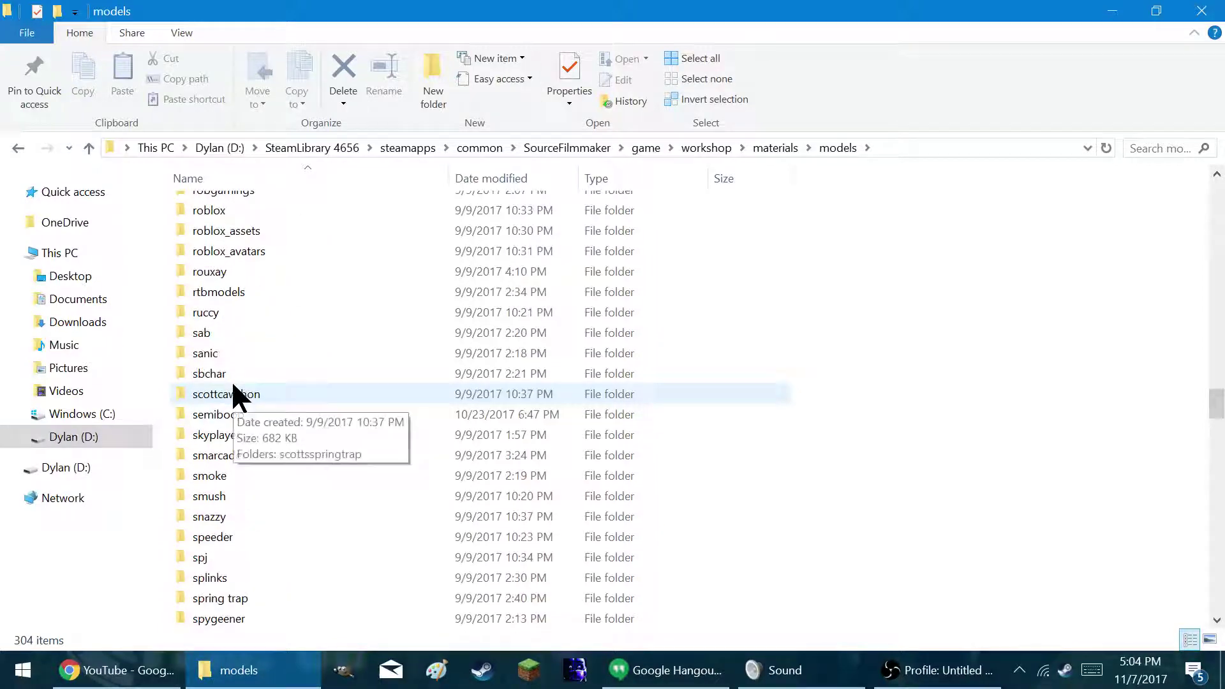
left_click(240, 574)
double_click(240, 575)
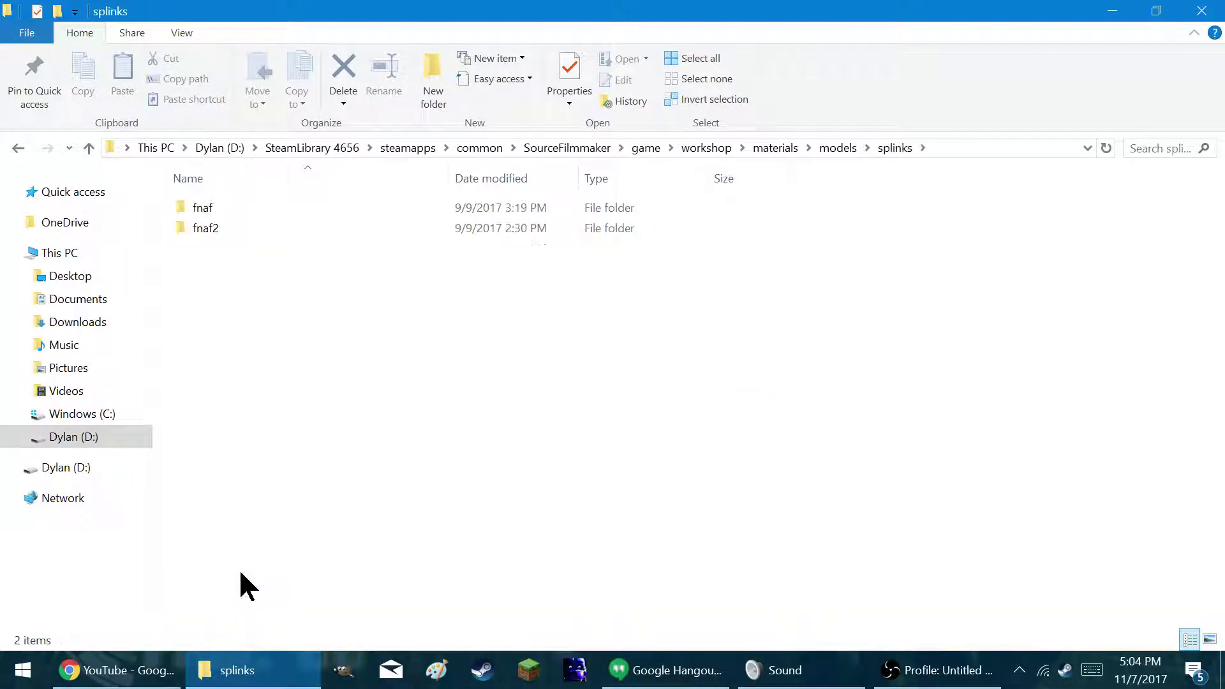
double_click(239, 227)
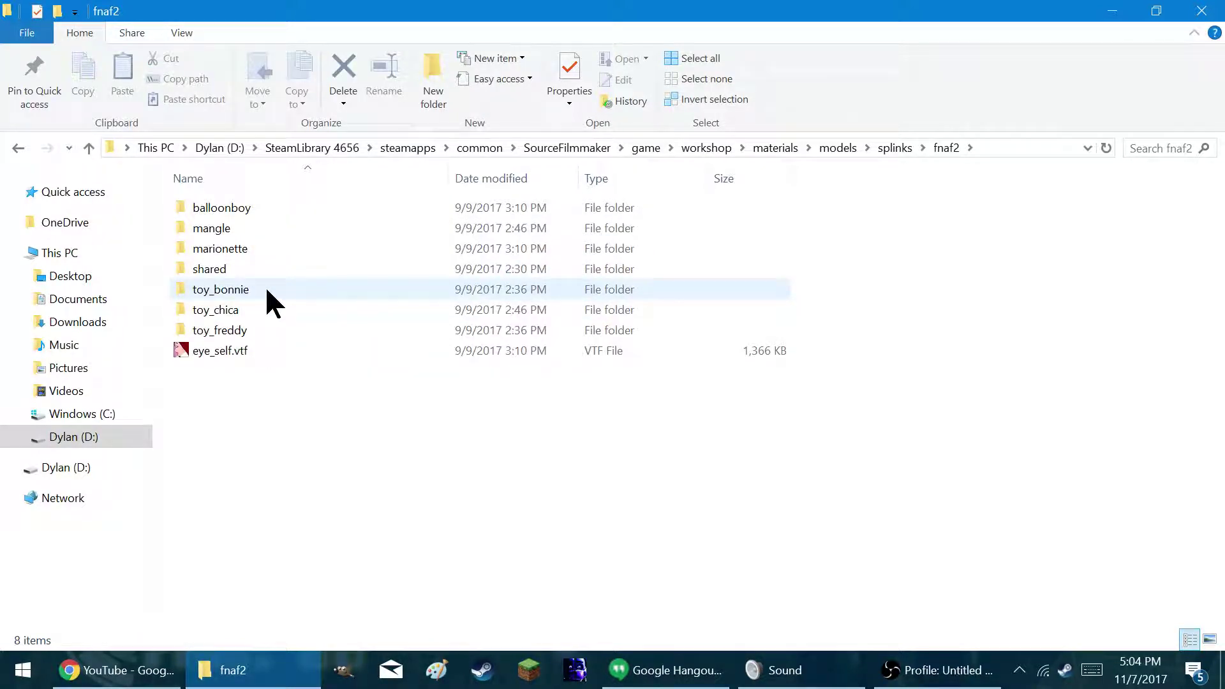
mouse_move(241, 263)
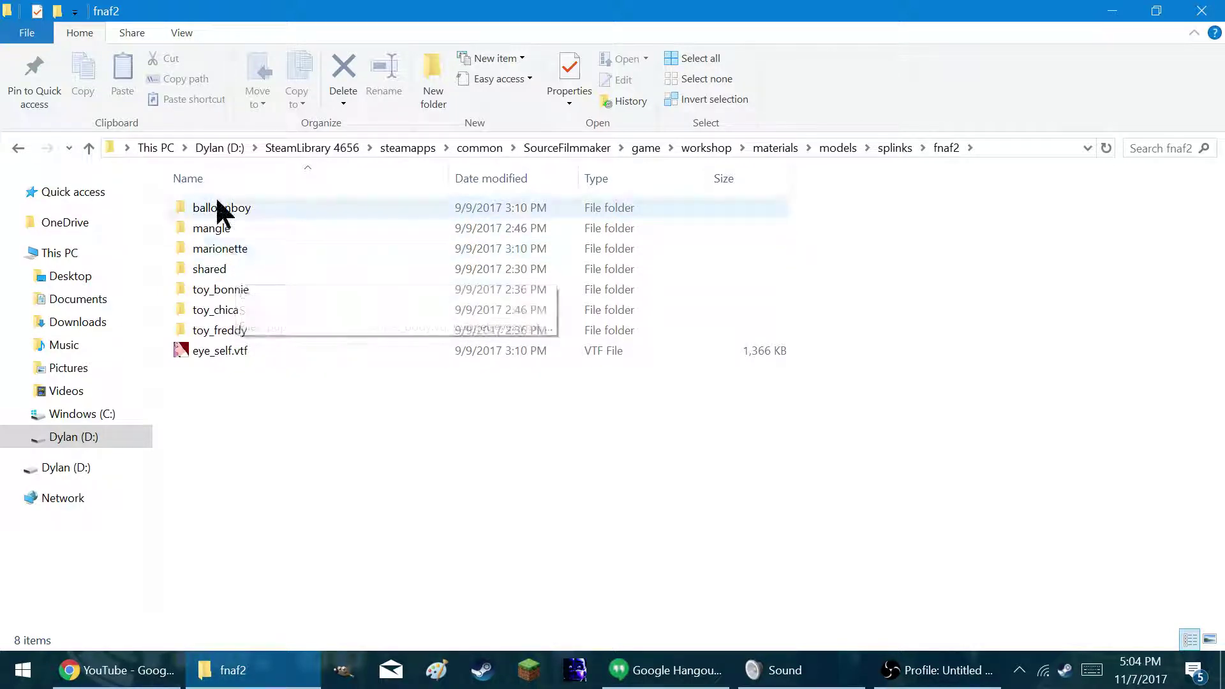
left_click(244, 327)
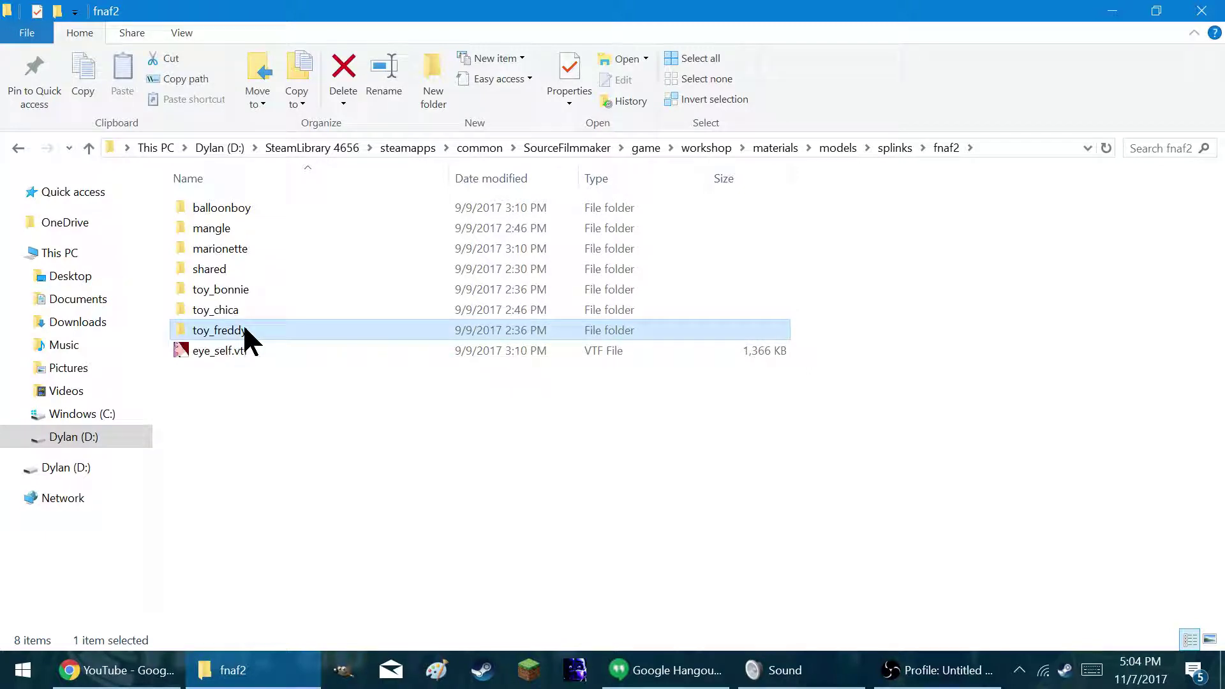
double_click(244, 328)
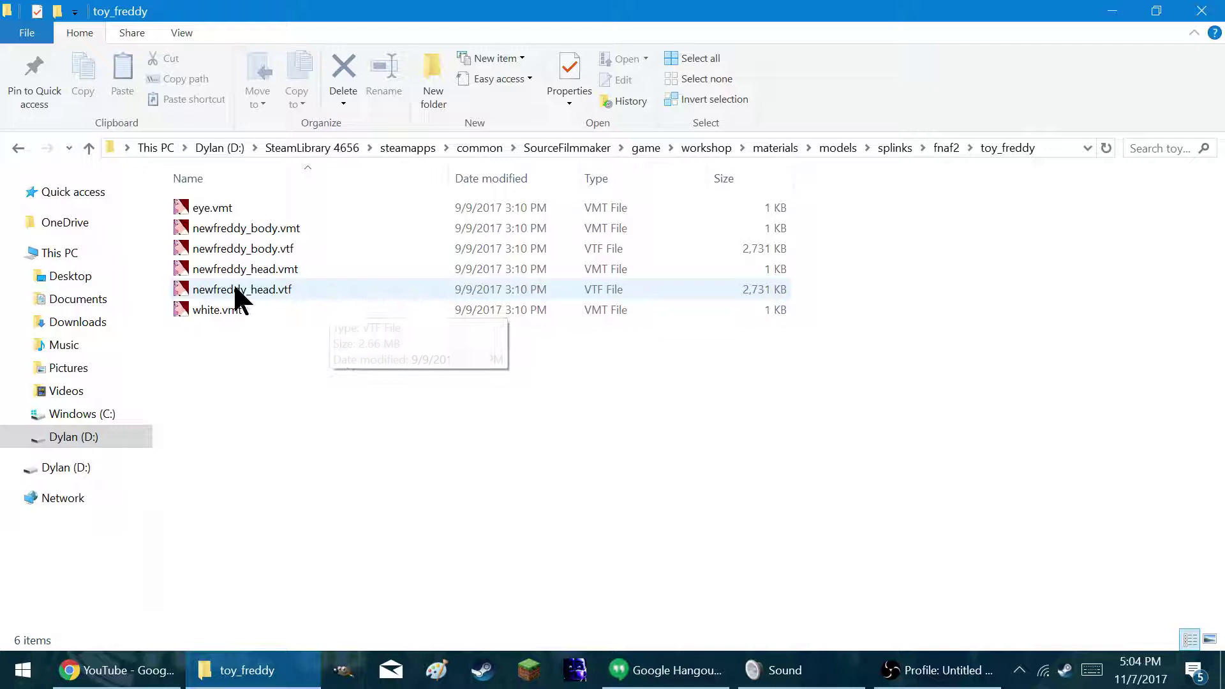
Step: Open newfreddy_head.vtf in VTFEdit and look over the head texture
double_click(296, 288)
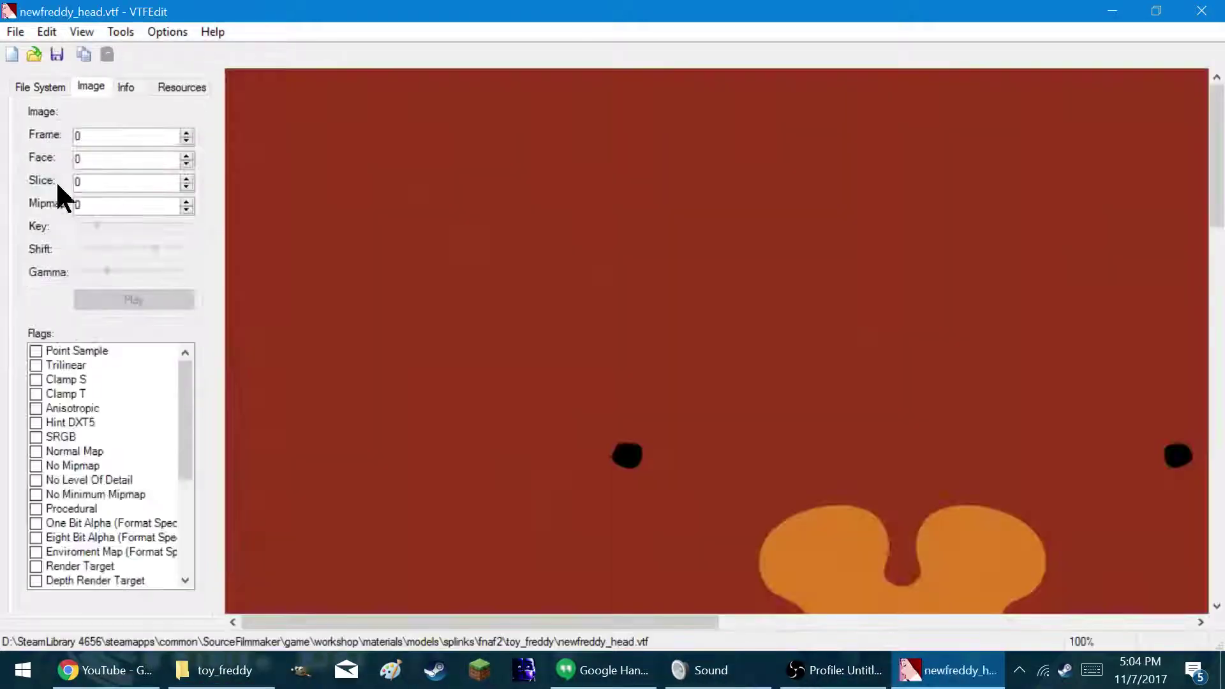
scroll(772, 239, "down", 5)
scroll(691, 365, "up", 2)
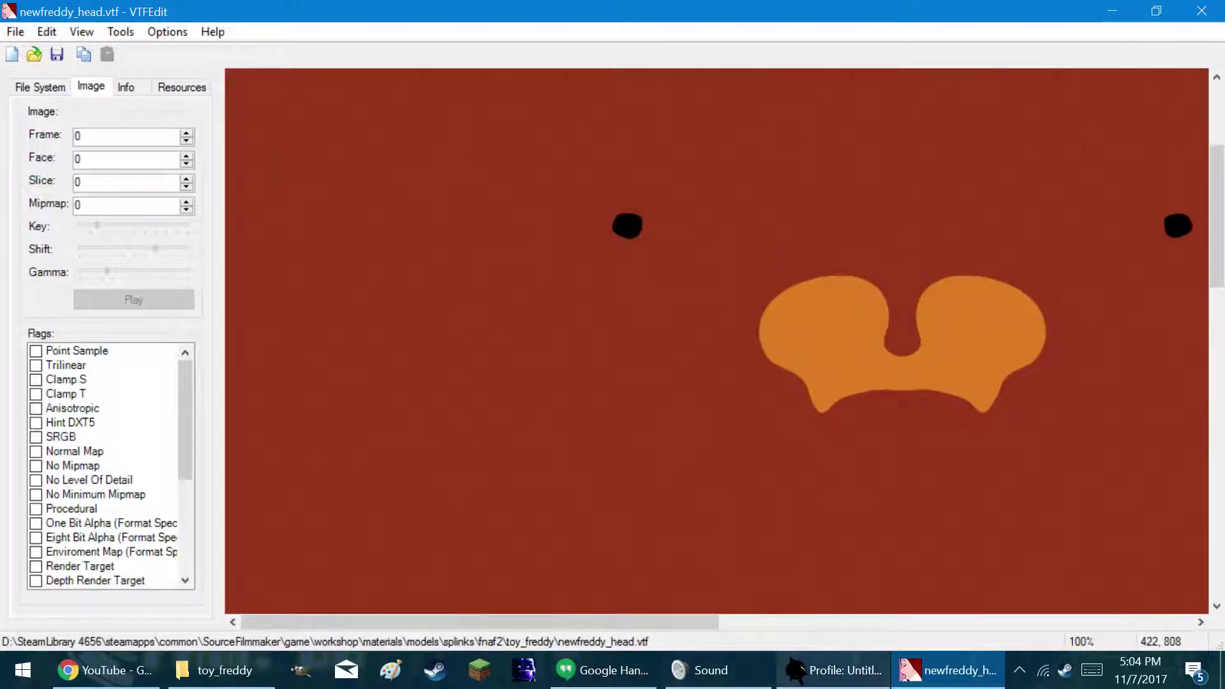
scroll(774, 489, "down", 5)
scroll(775, 472, "up", 2)
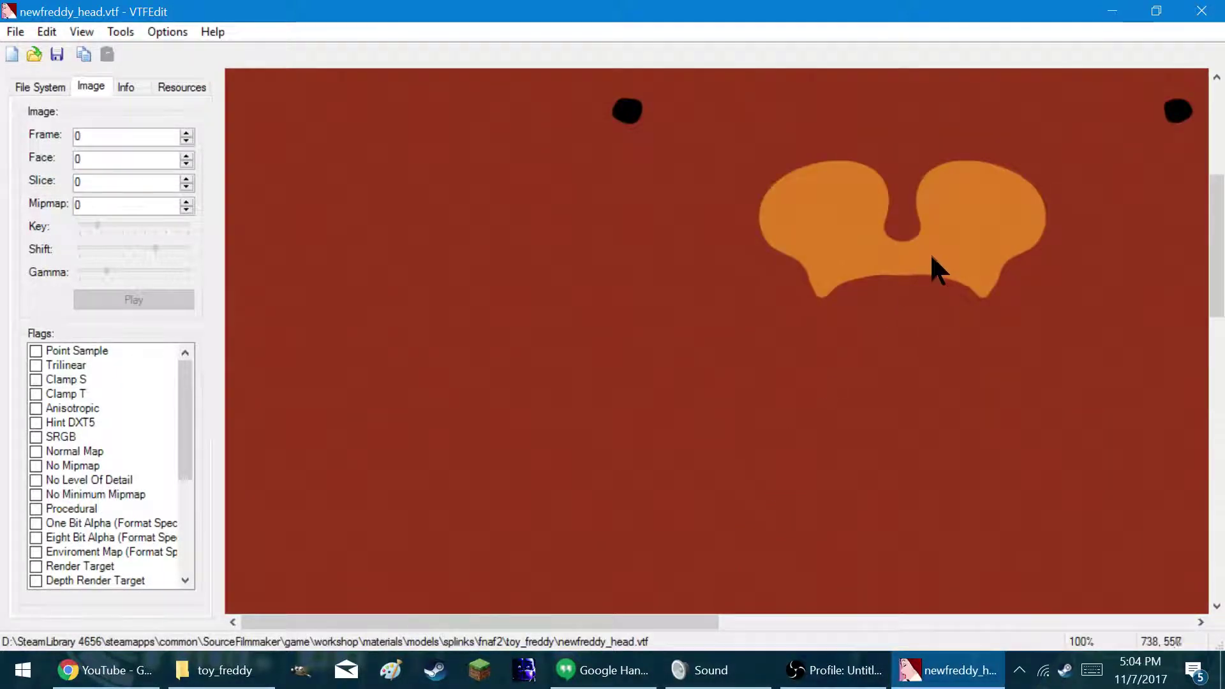
scroll(894, 350, "down", 5)
scroll(830, 396, "up", 2)
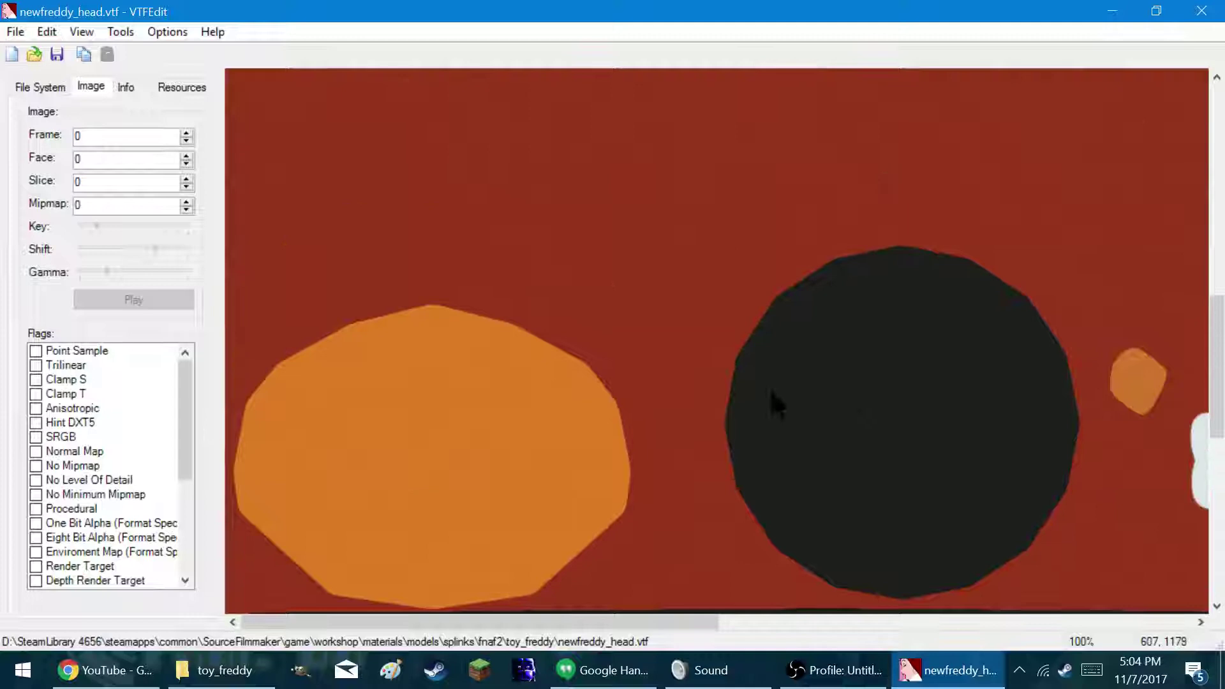
Step: Export the head texture as a PNG, newfreddy_head.png, into Pictures
left_click(14, 32)
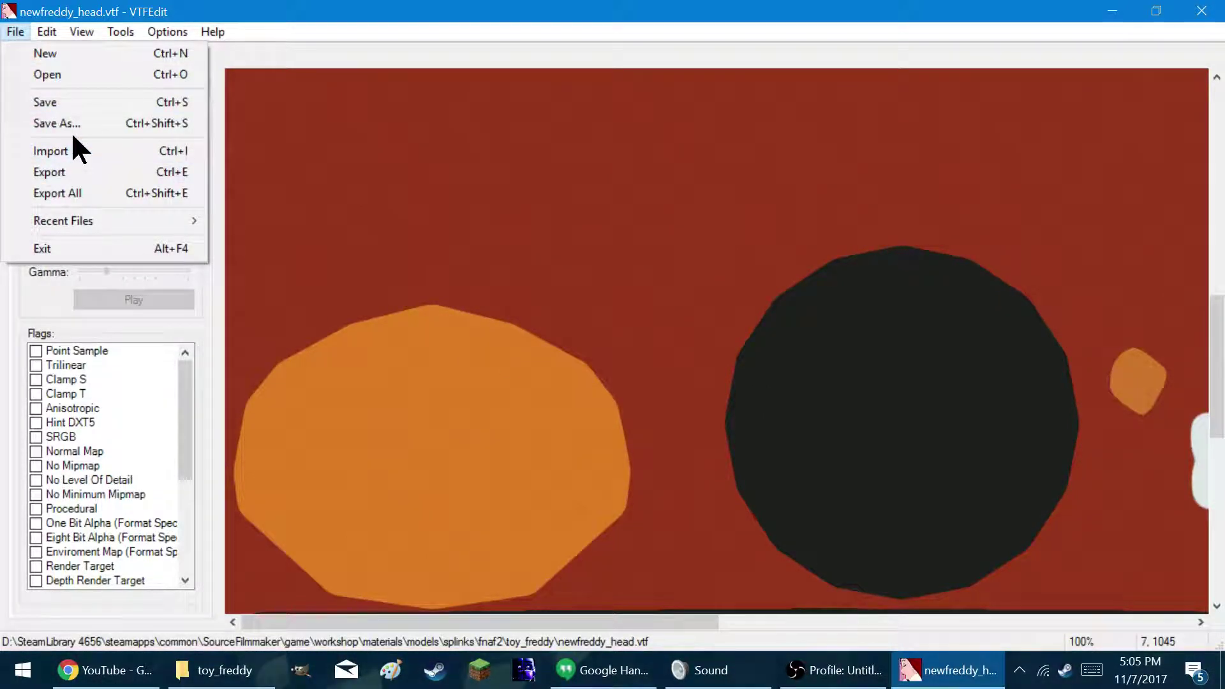
left_click(85, 172)
left_click(205, 427)
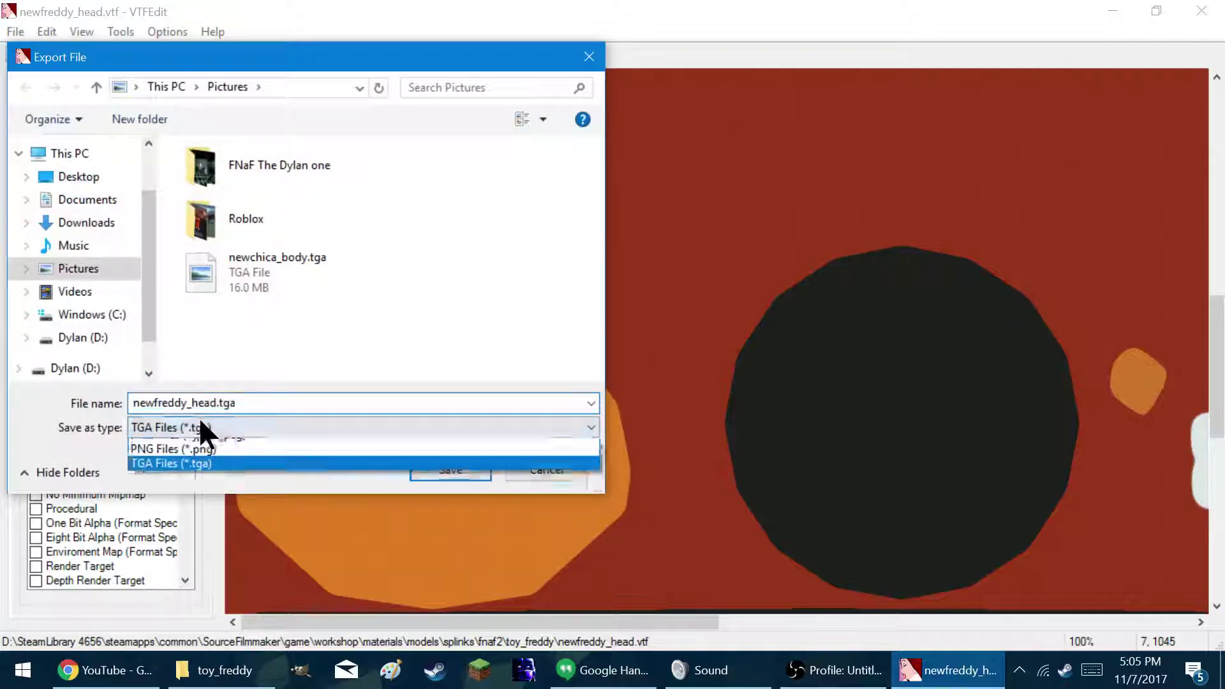
left_click(231, 474)
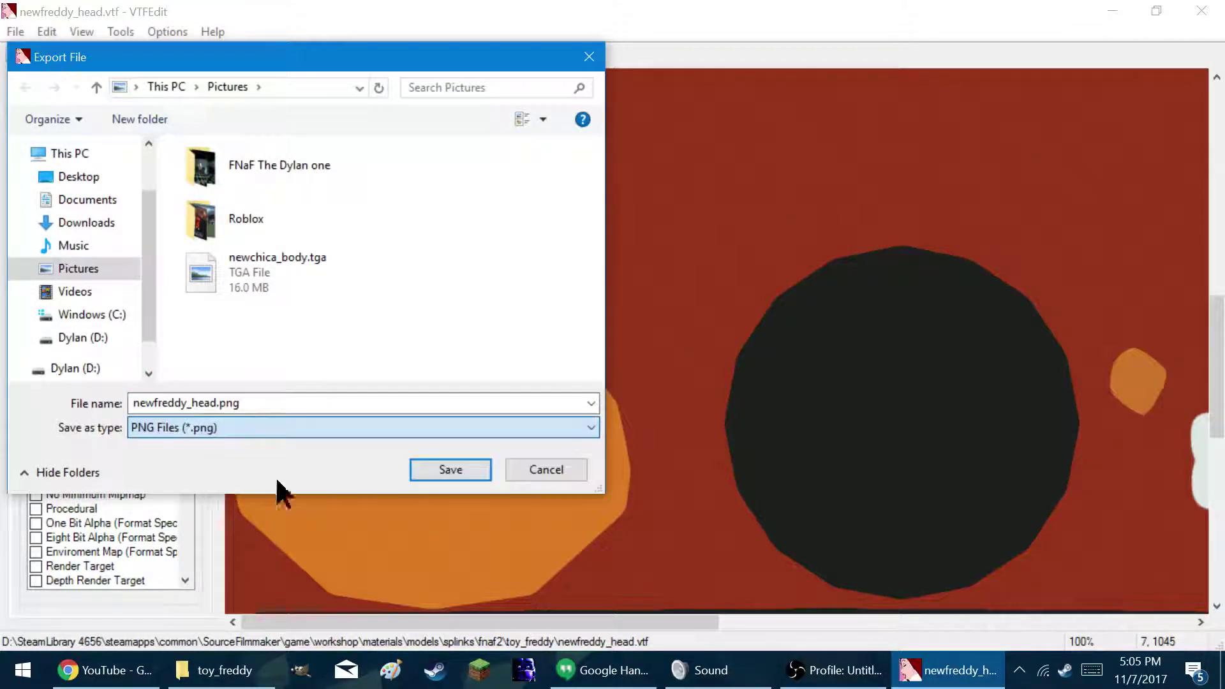
left_click(416, 475)
left_click(221, 670)
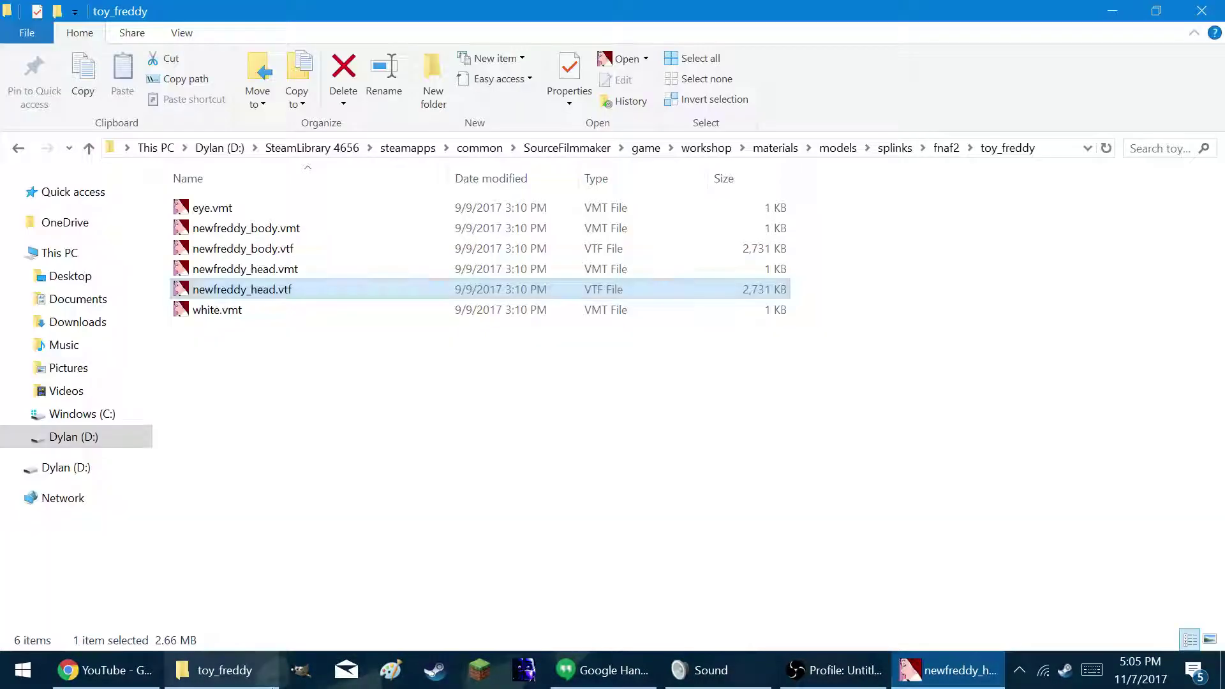
left_click(123, 296)
Step: Open newfreddy_head.png from Pictures with GNU Image Manipulation Program
left_click(112, 365)
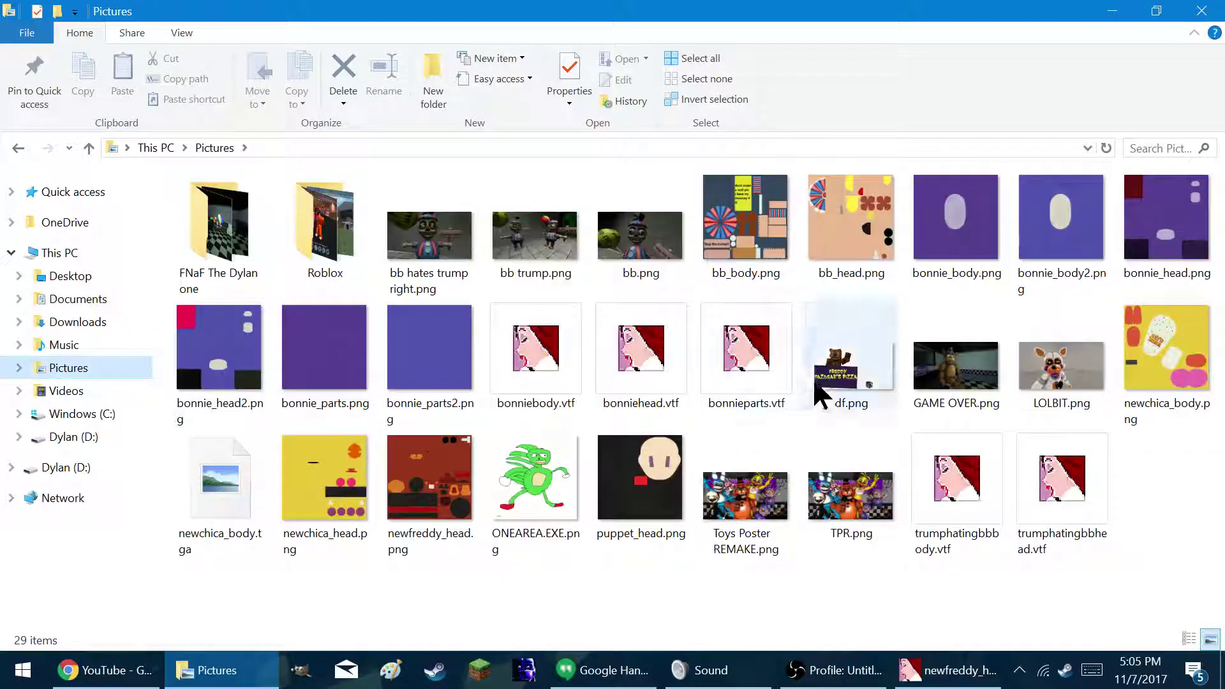
left_click(464, 530)
right_click(462, 518)
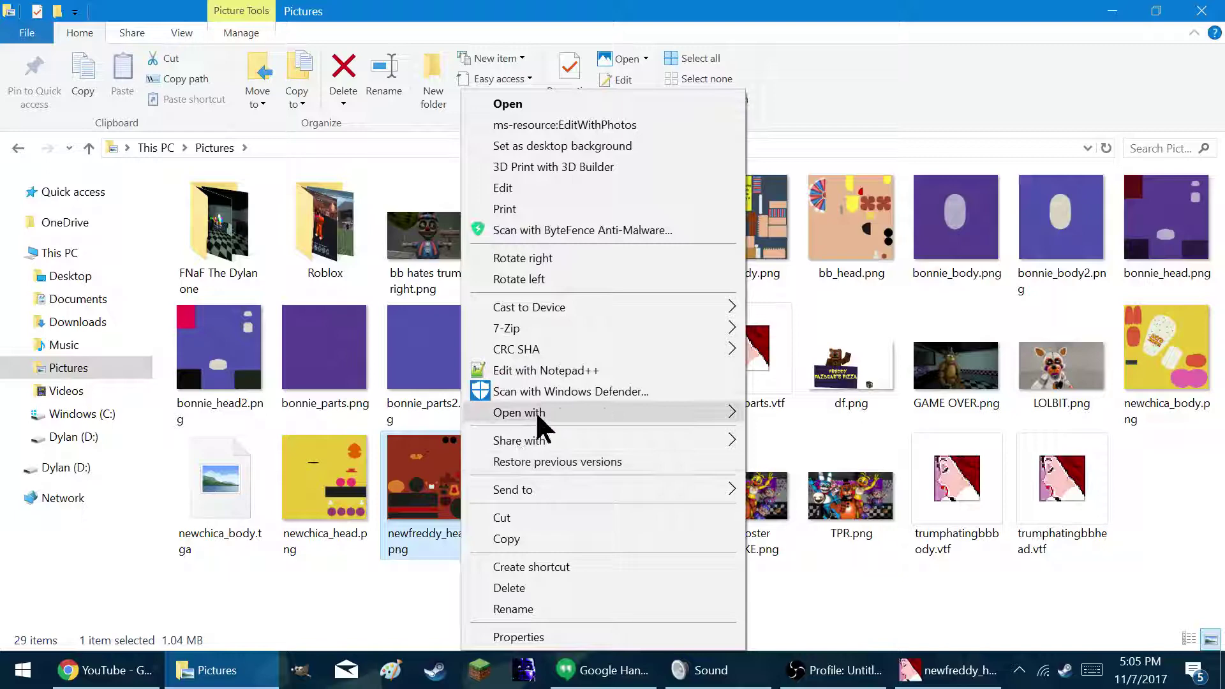
mouse_move(535, 411)
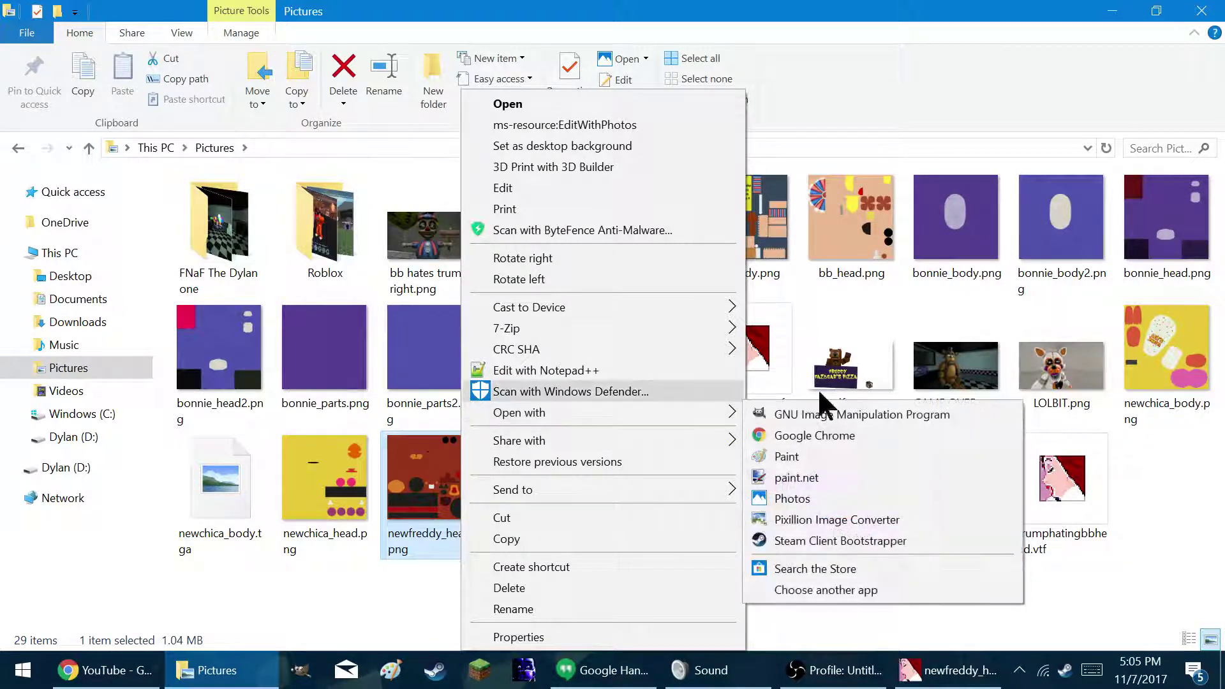
left_click(857, 414)
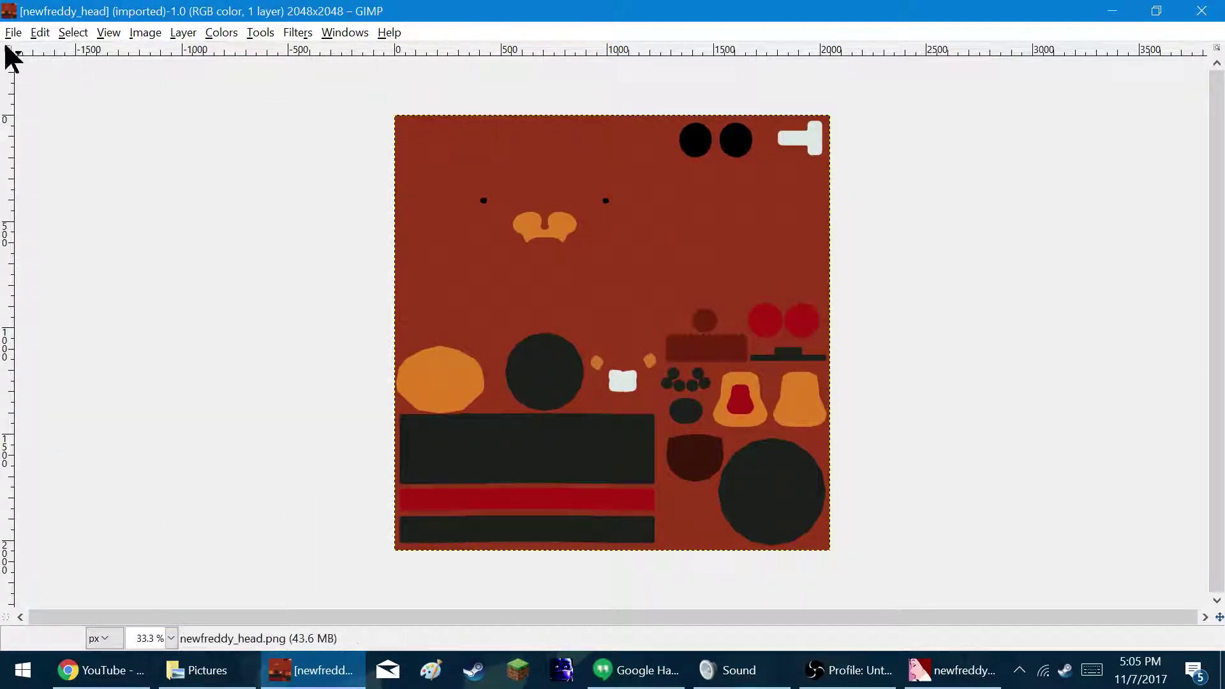
Step: Re-maximize GIMP and browse the Edit, Tools and Colors menus to reach Tools > Paint Tools
left_click(1157, 11)
left_click(1160, 22)
left_click(41, 33)
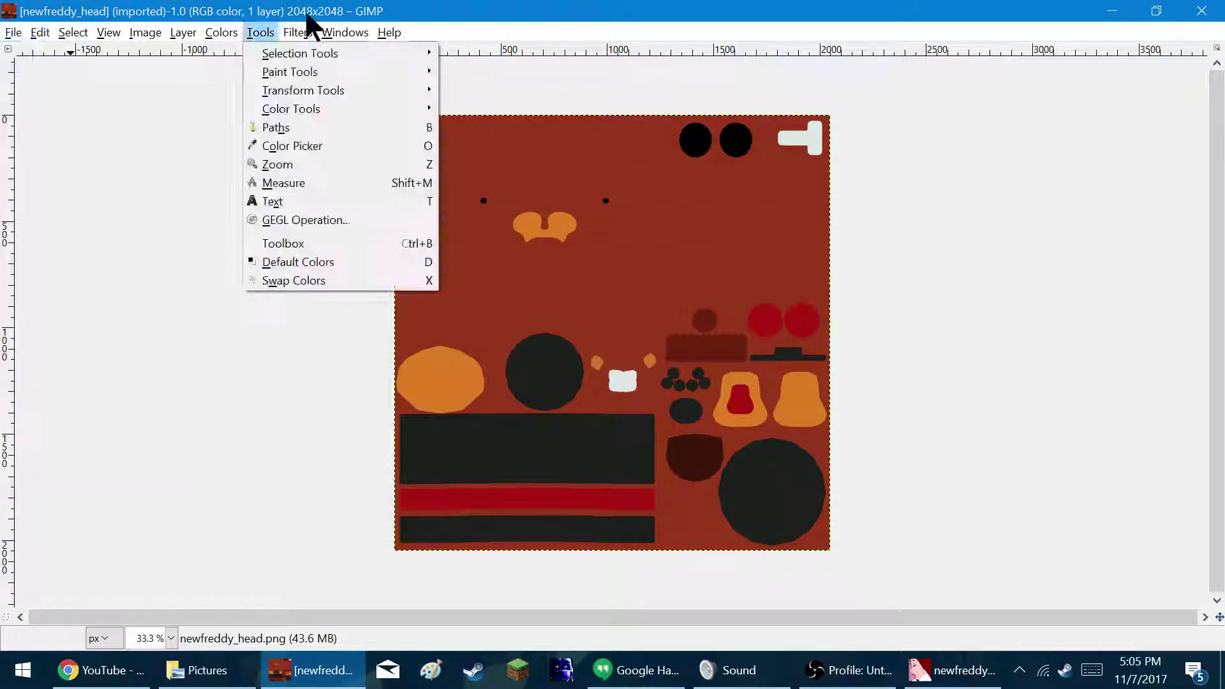
left_click(220, 33)
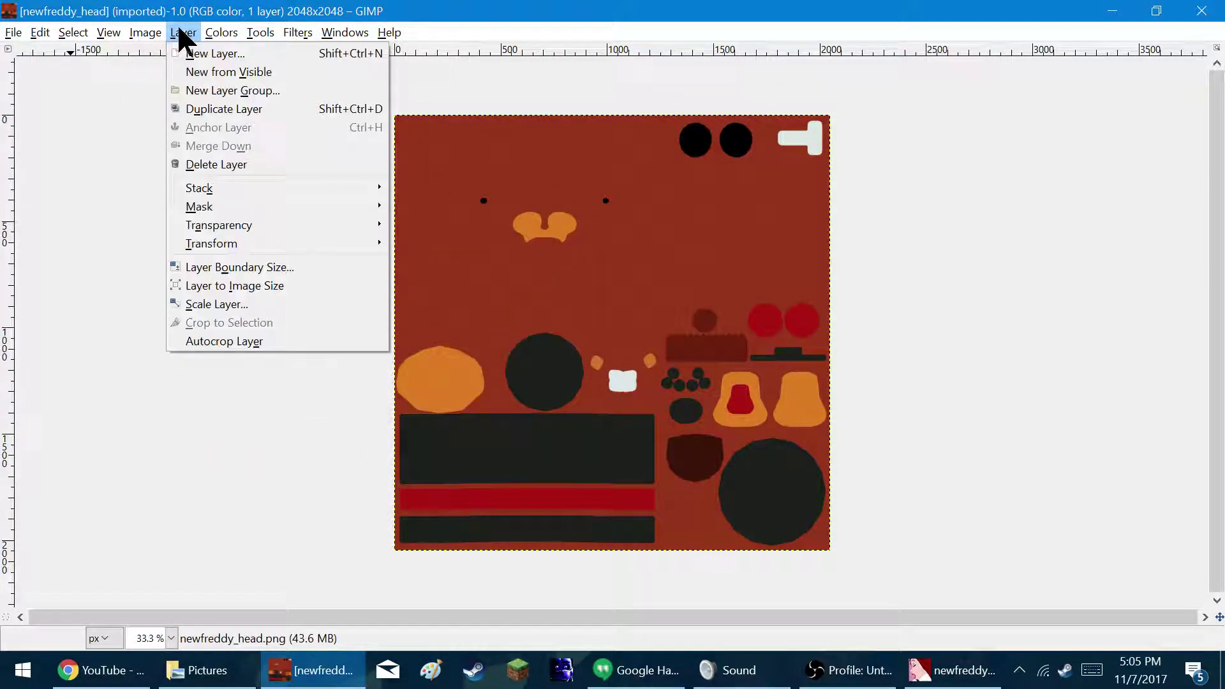
mouse_move(256, 33)
mouse_move(220, 30)
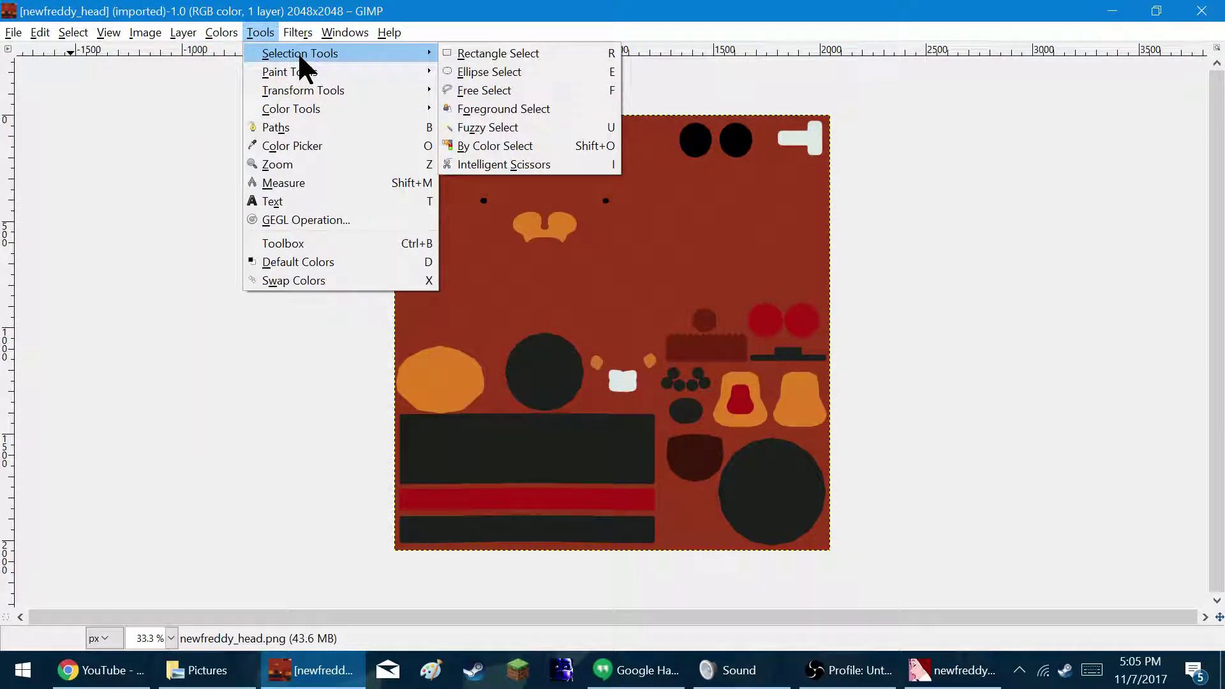
left_click(307, 245)
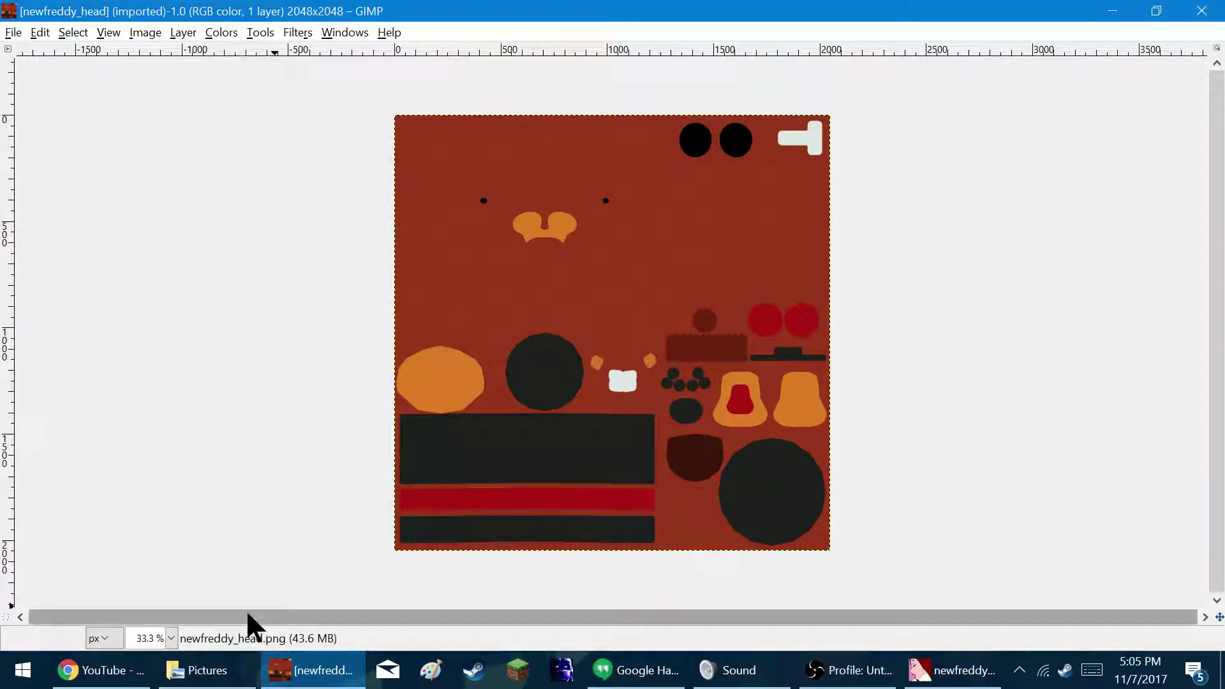
left_click(259, 32)
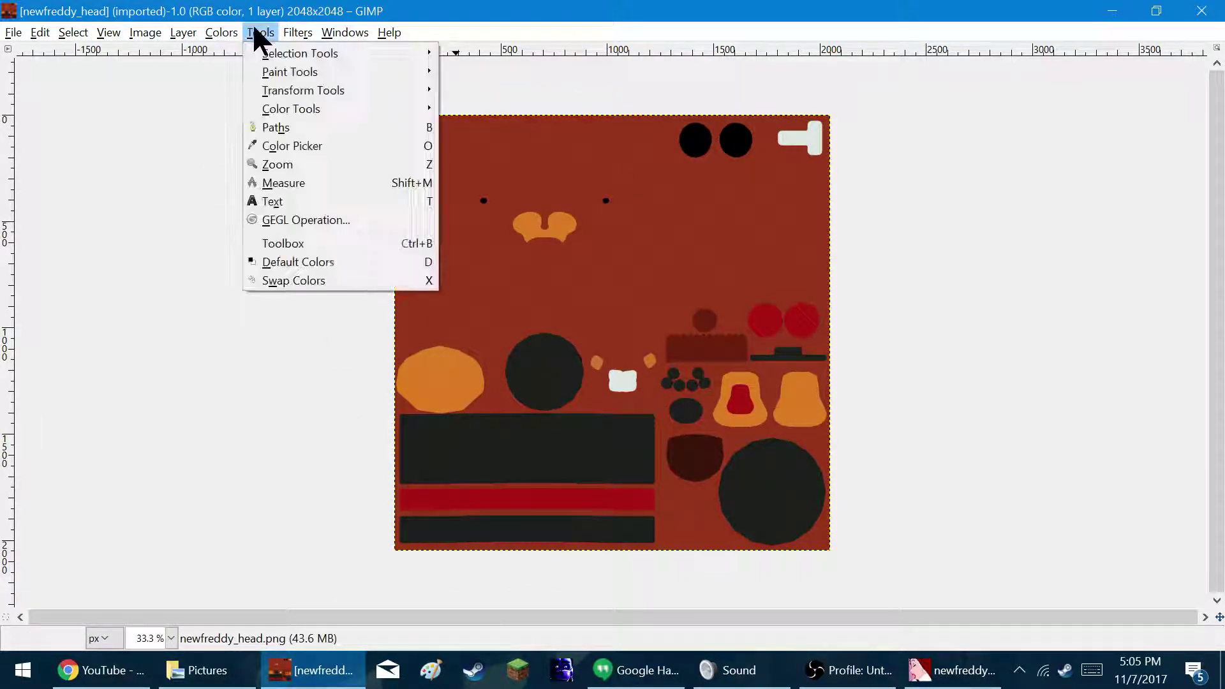
mouse_move(221, 33)
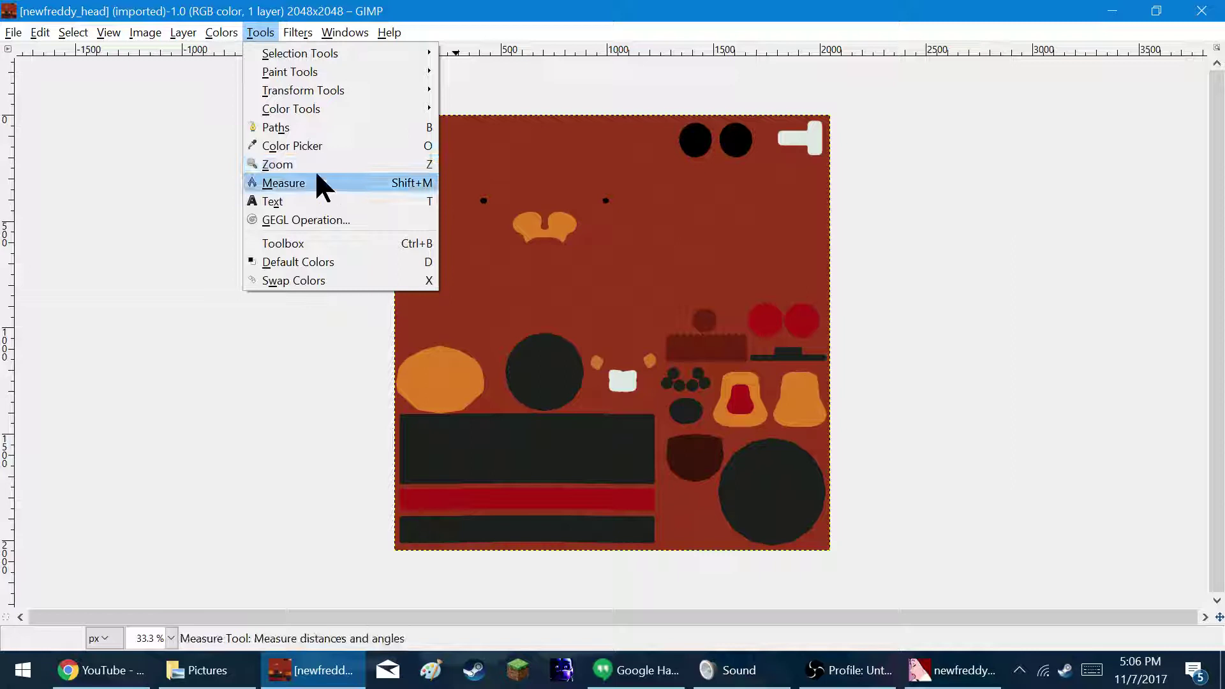
mouse_move(311, 68)
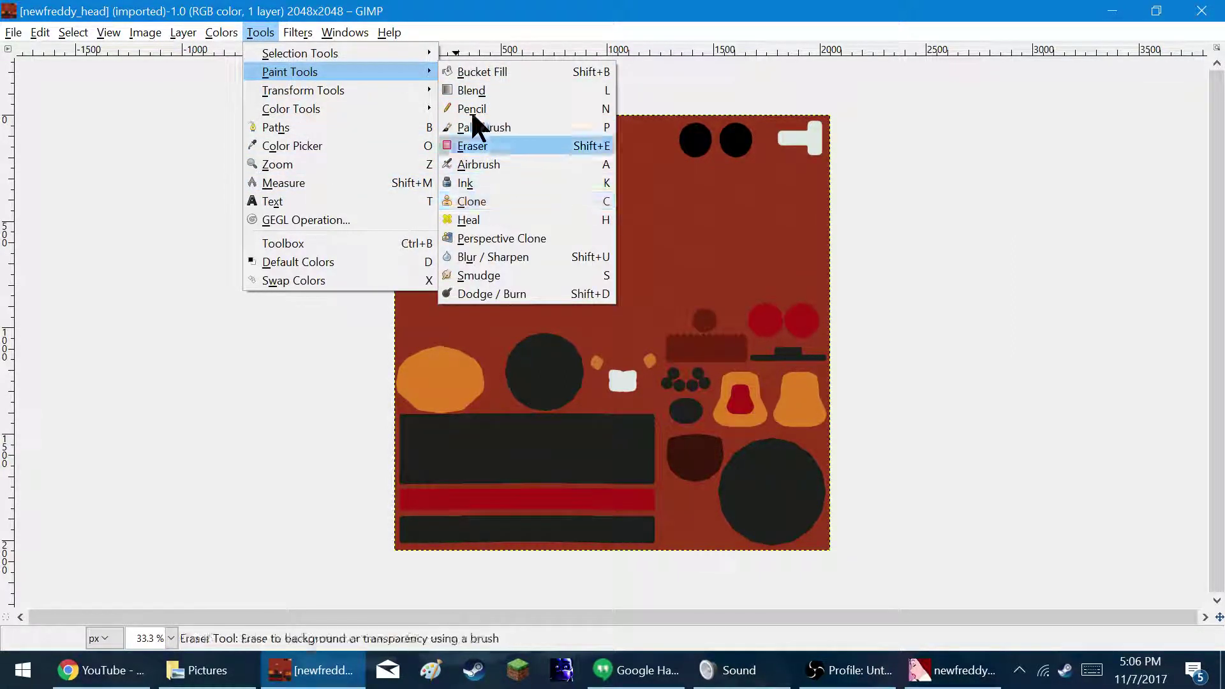
Step: Bucket-fill the head texture's red background with black
left_click(504, 73)
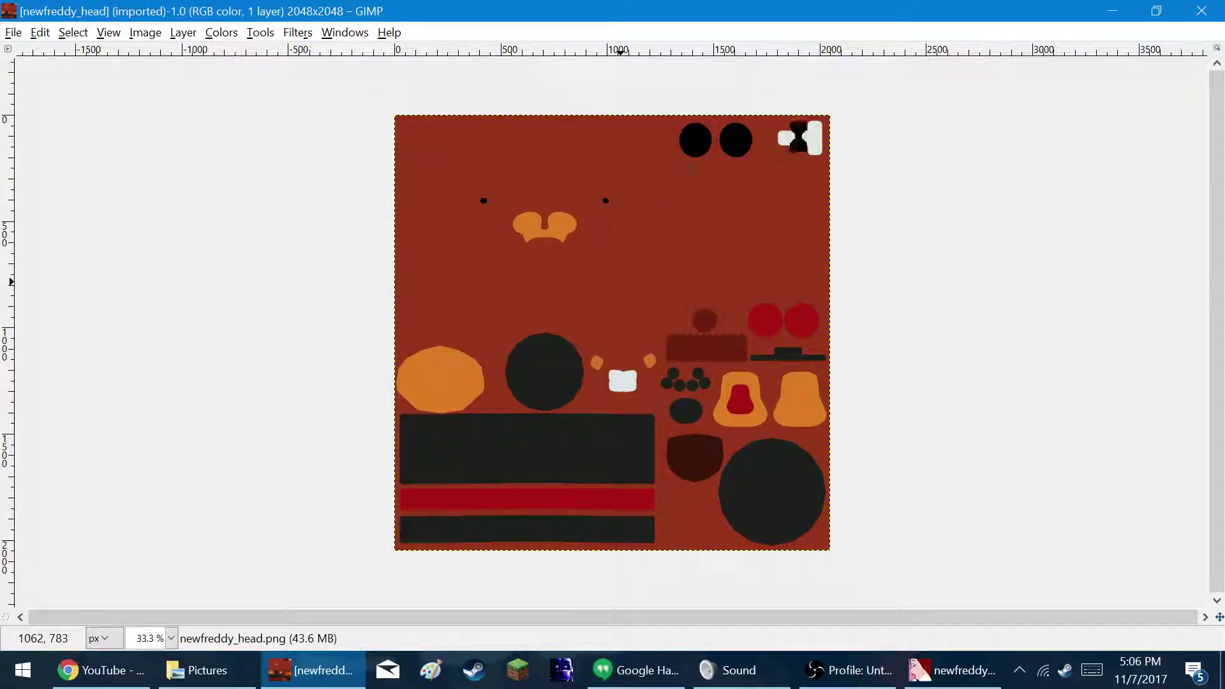
left_click(745, 133)
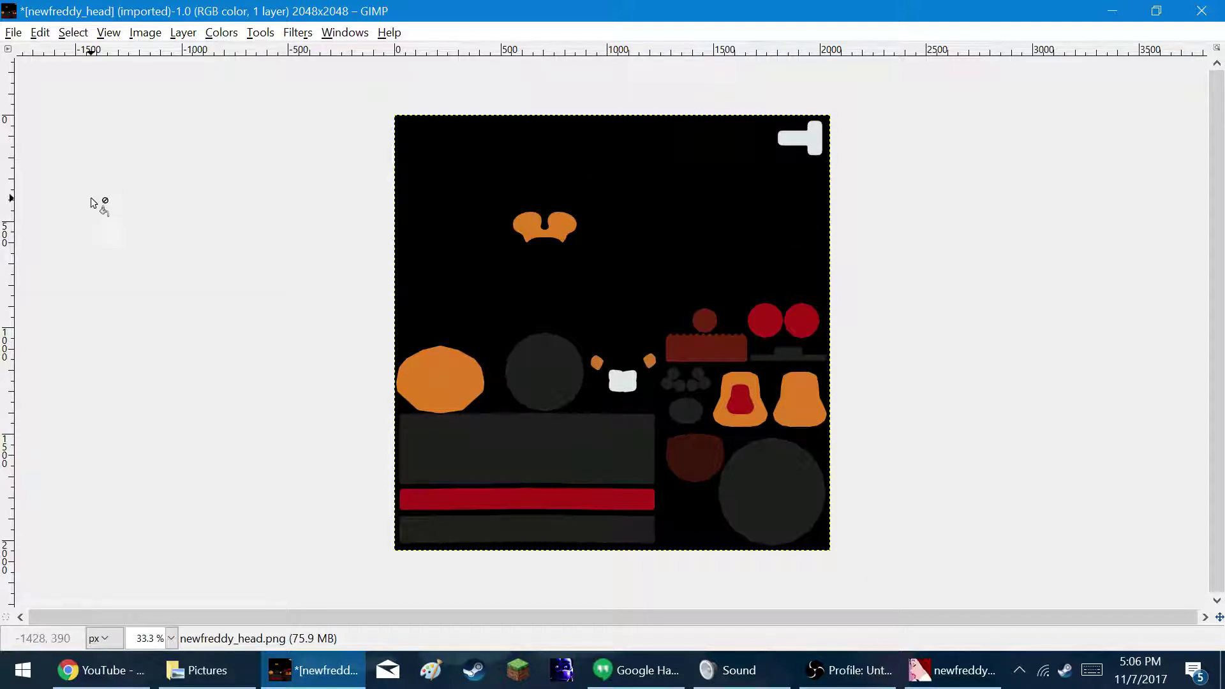
Step: Colorize the texture with a blue hue
left_click(209, 32)
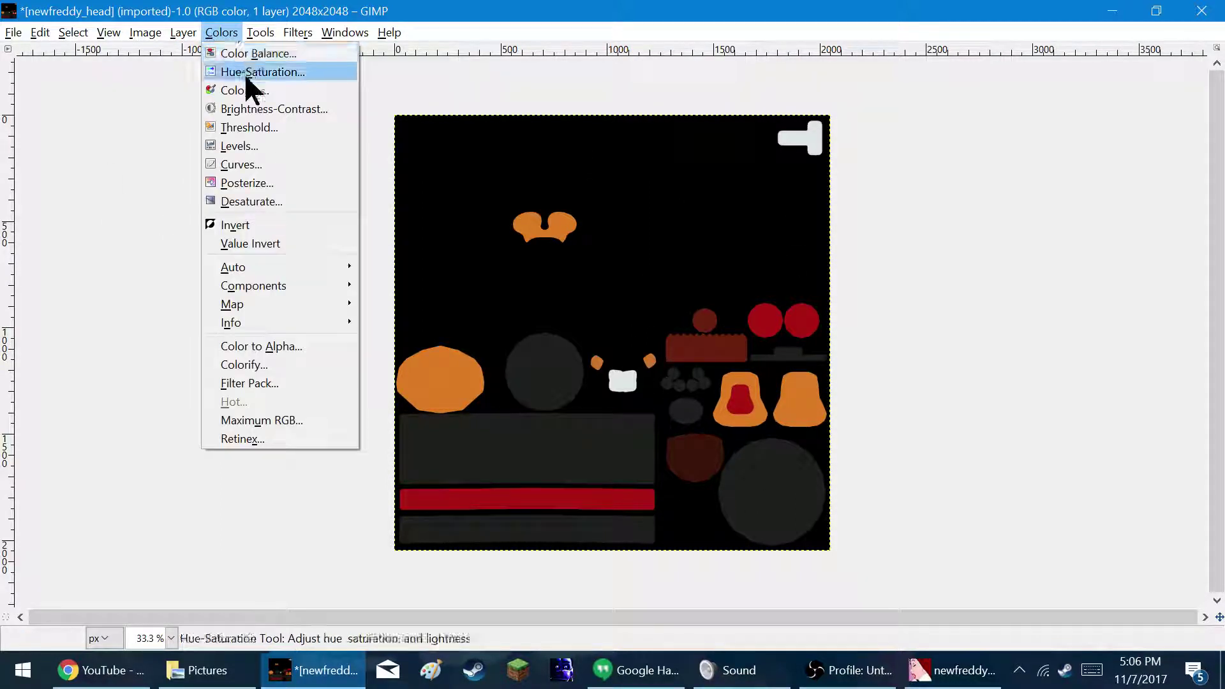
left_click(250, 89)
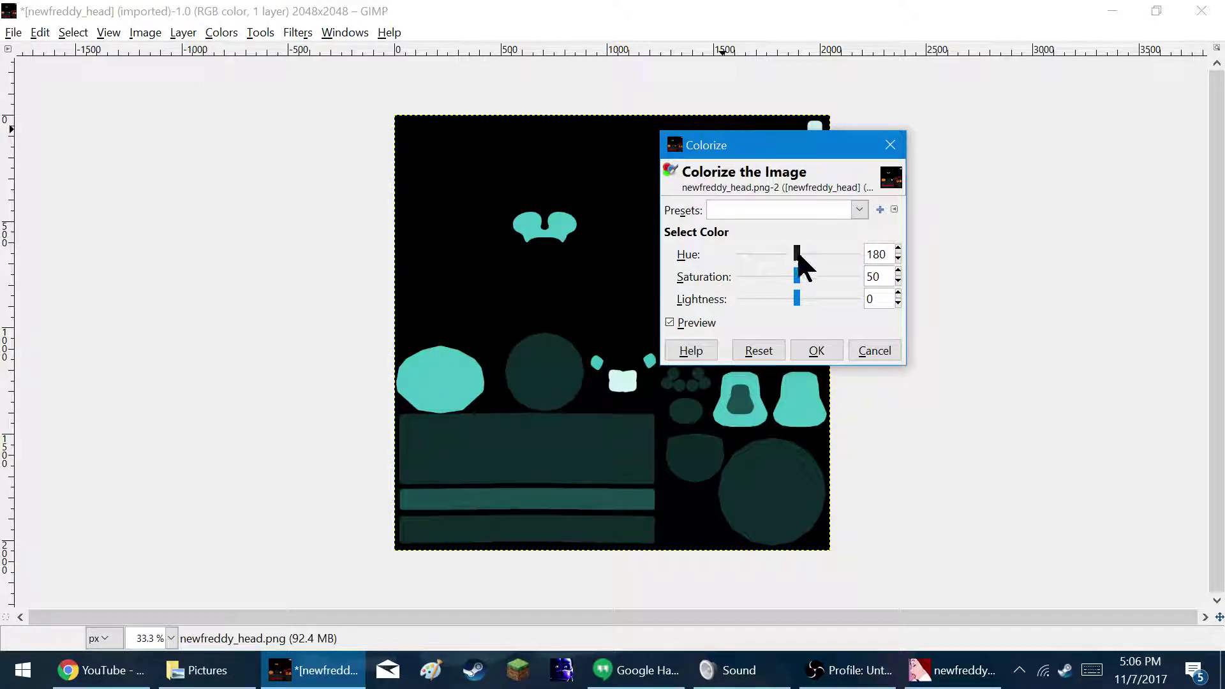
left_click_drag(798, 256, 902, 251)
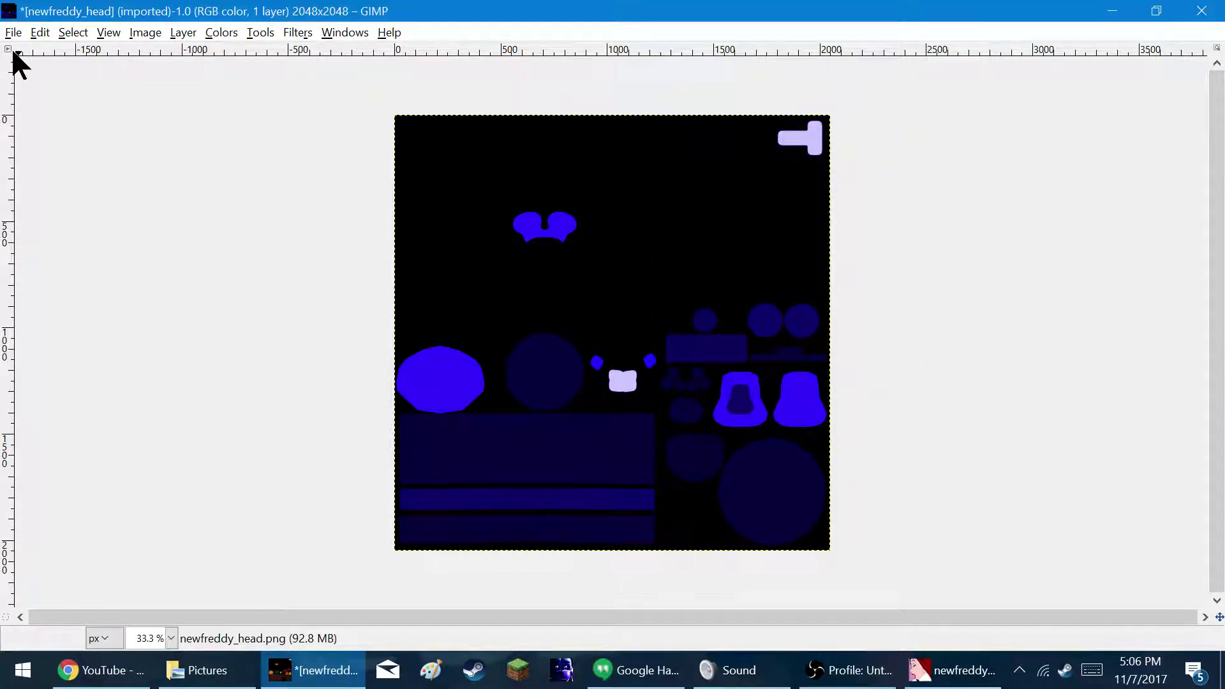
Step: Overwrite newfreddy_head.png with the black and blue texture
left_click(13, 33)
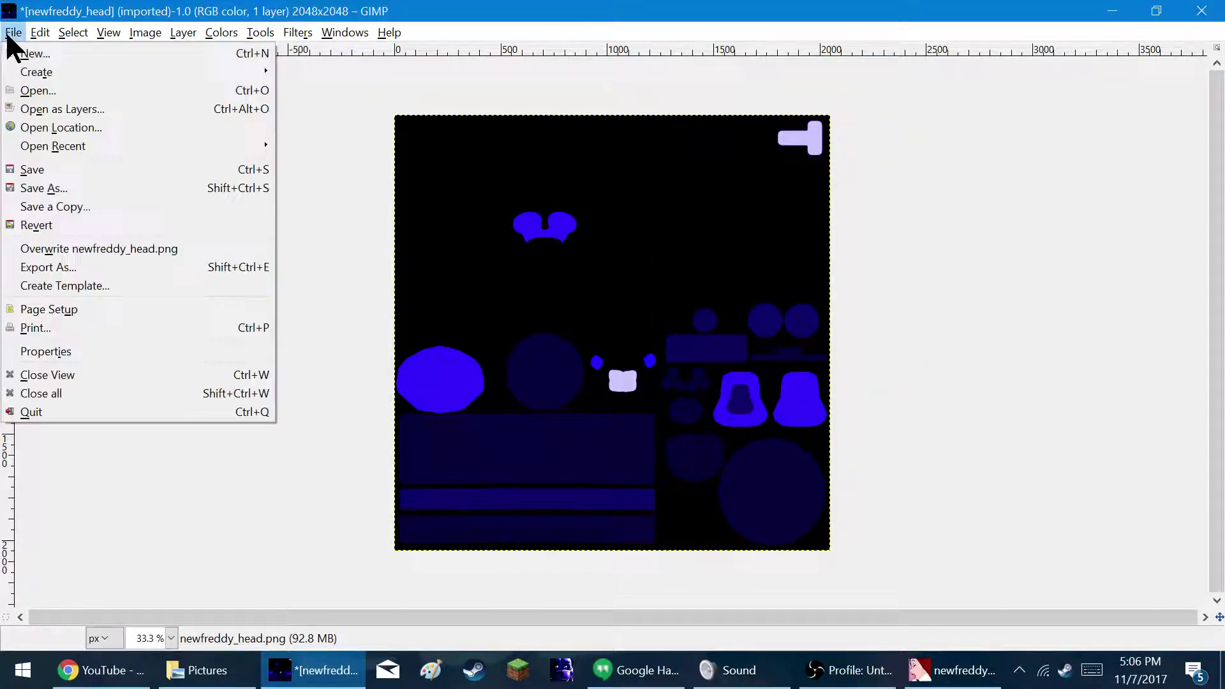
left_click(181, 249)
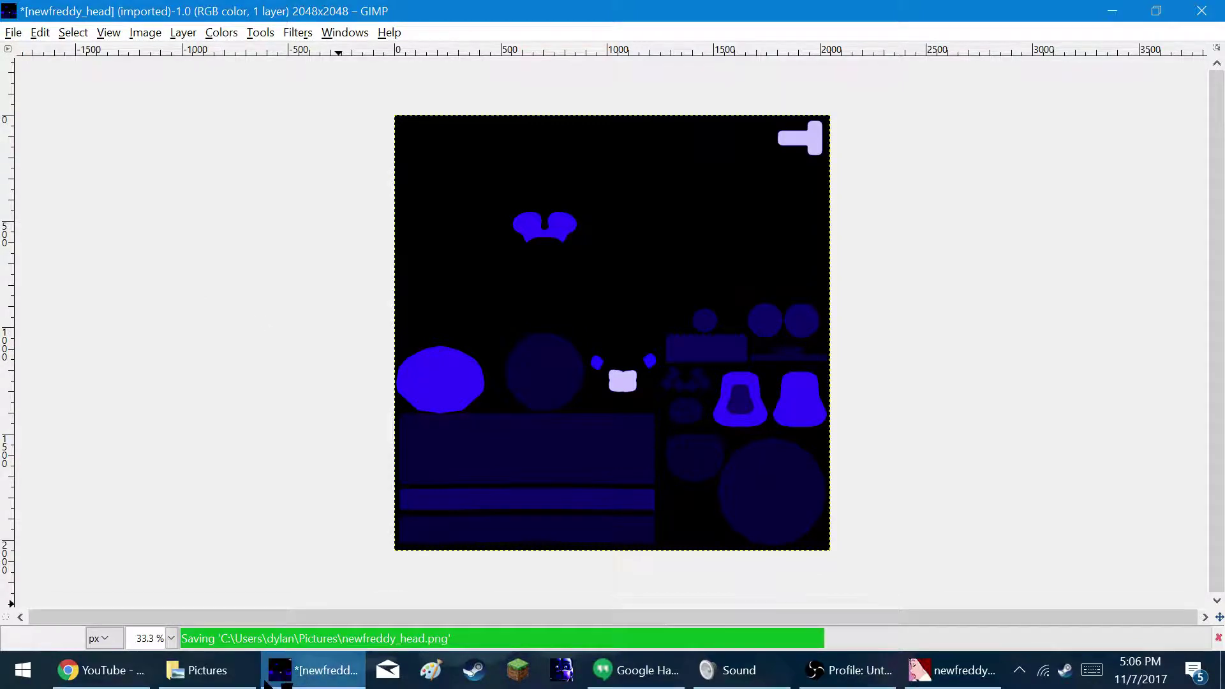
left_click(204, 671)
left_click(313, 670)
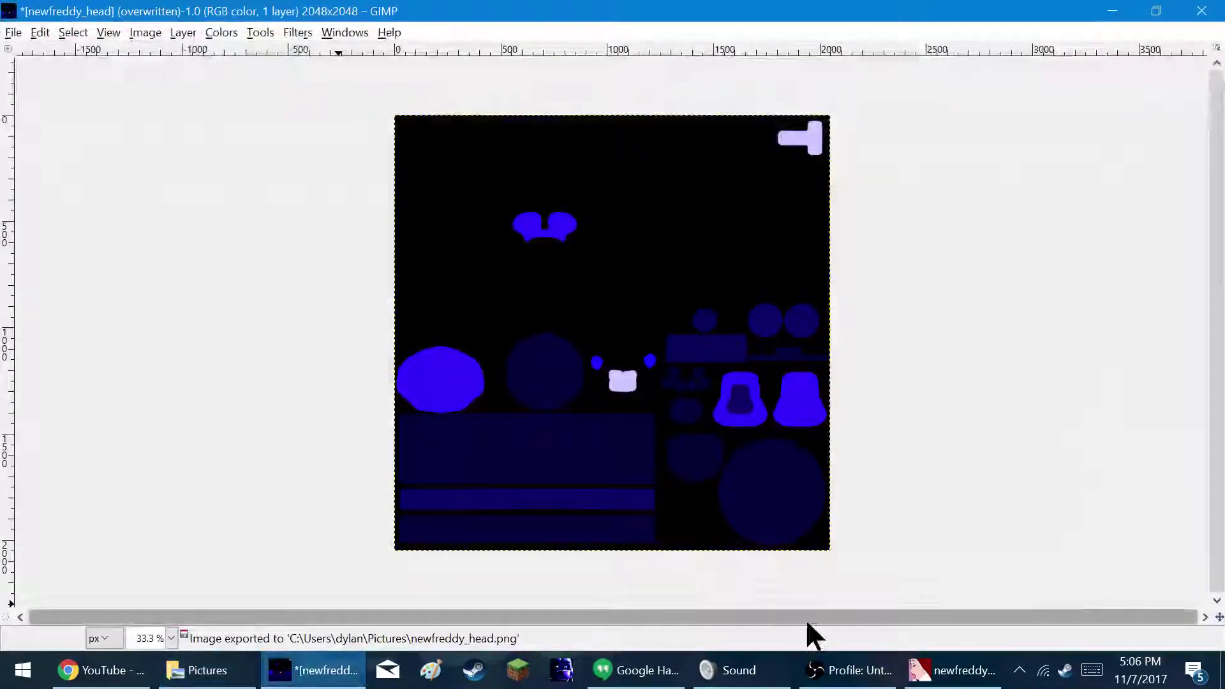
left_click(951, 670)
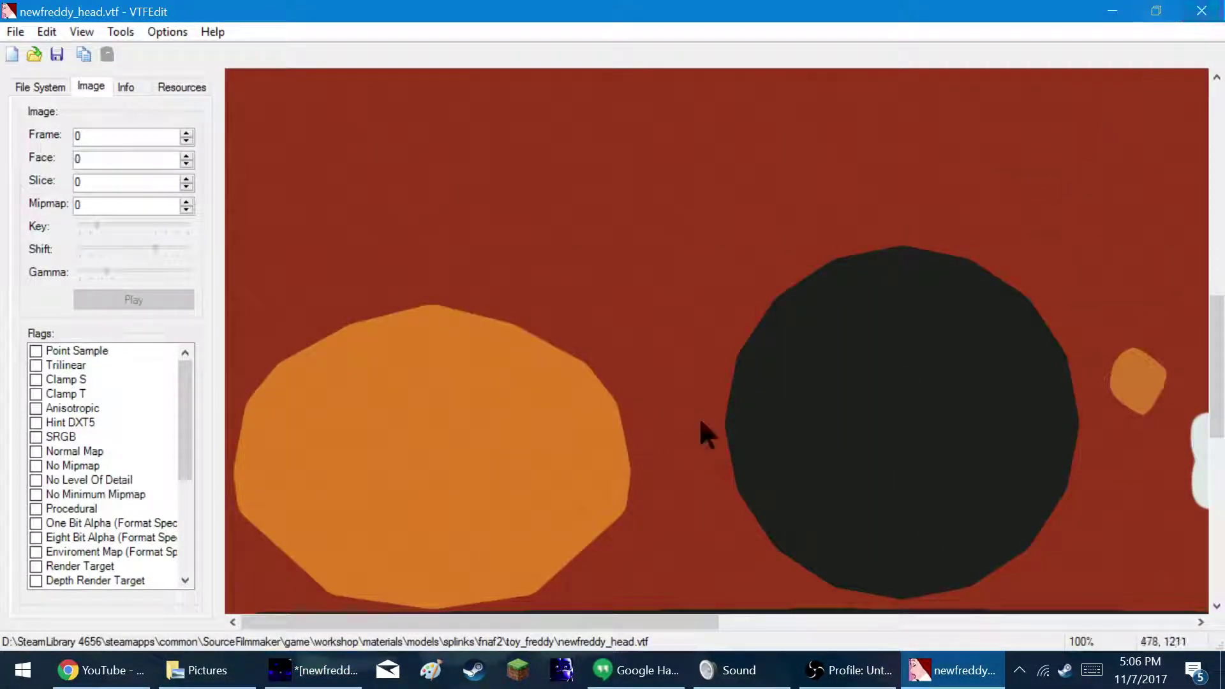
Step: Start an image import in VTFEdit and scroll through the Pictures file list
scroll(670, 416, "up", 5)
scroll(587, 376, "up", 3)
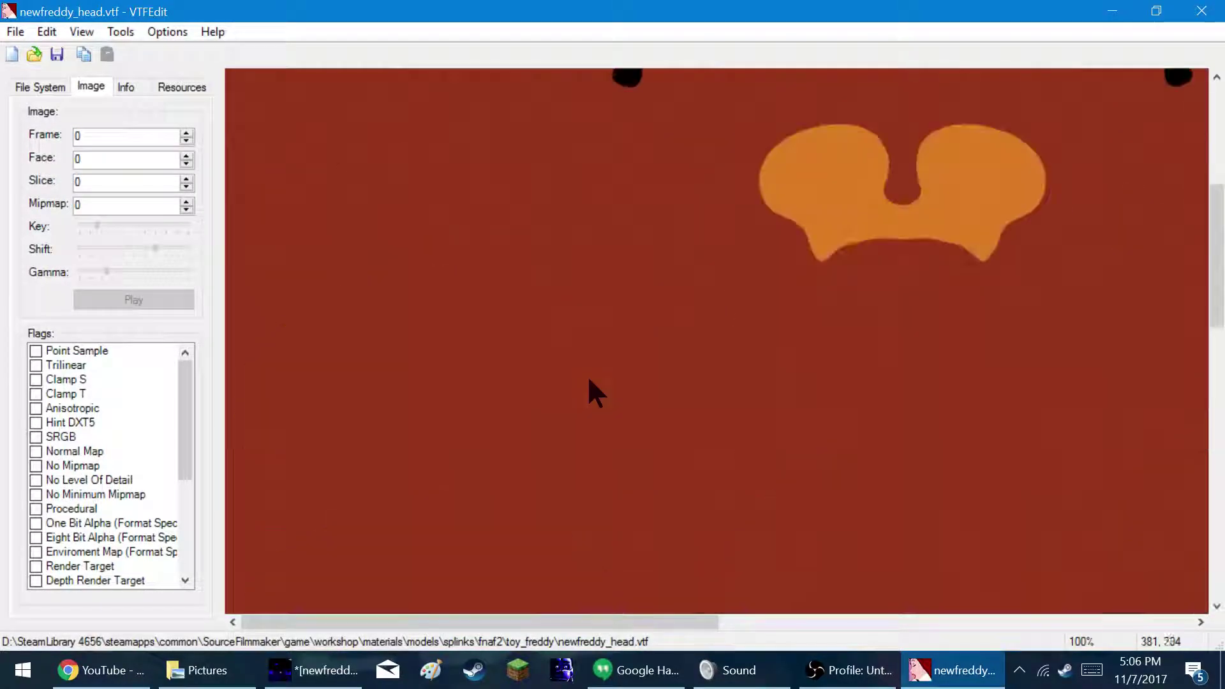
left_click(16, 32)
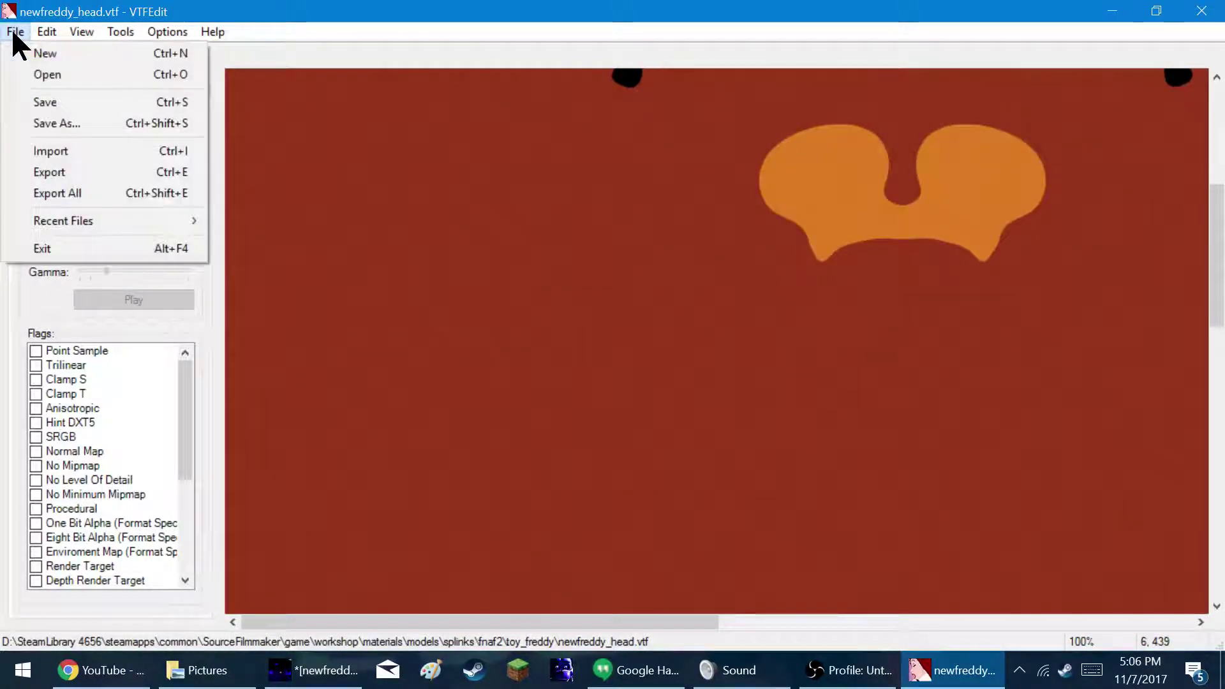
left_click(62, 150)
scroll(233, 240, "down", 10)
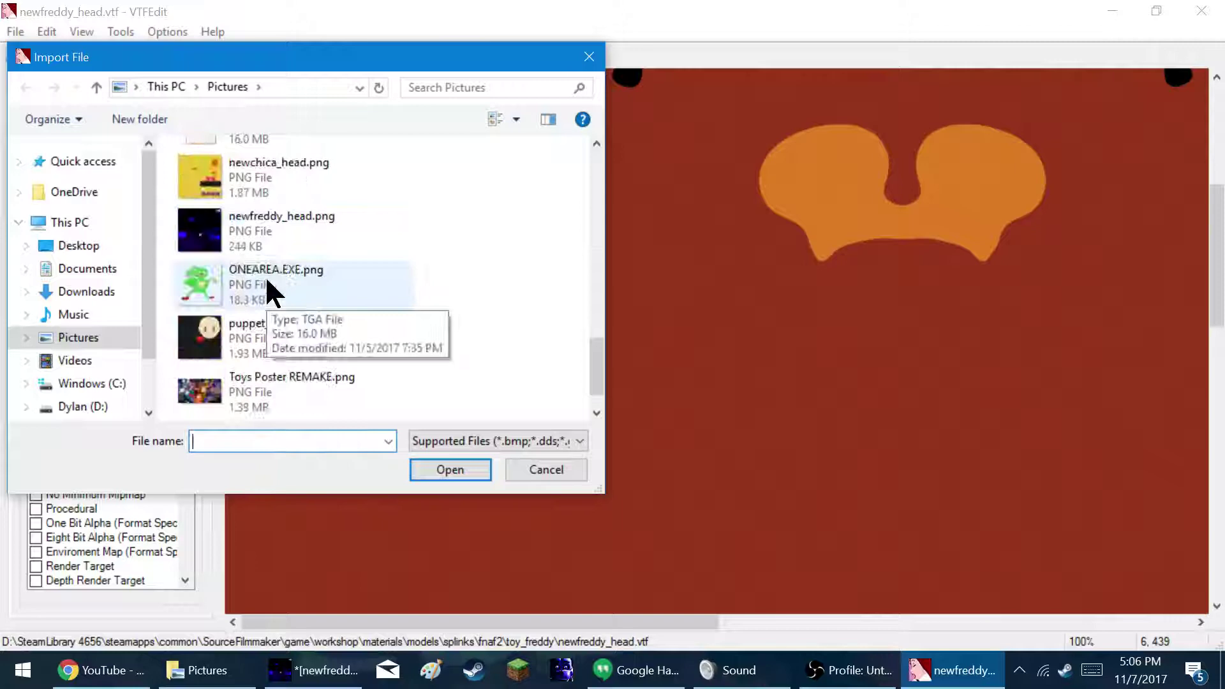
scroll(289, 190, "up", 3)
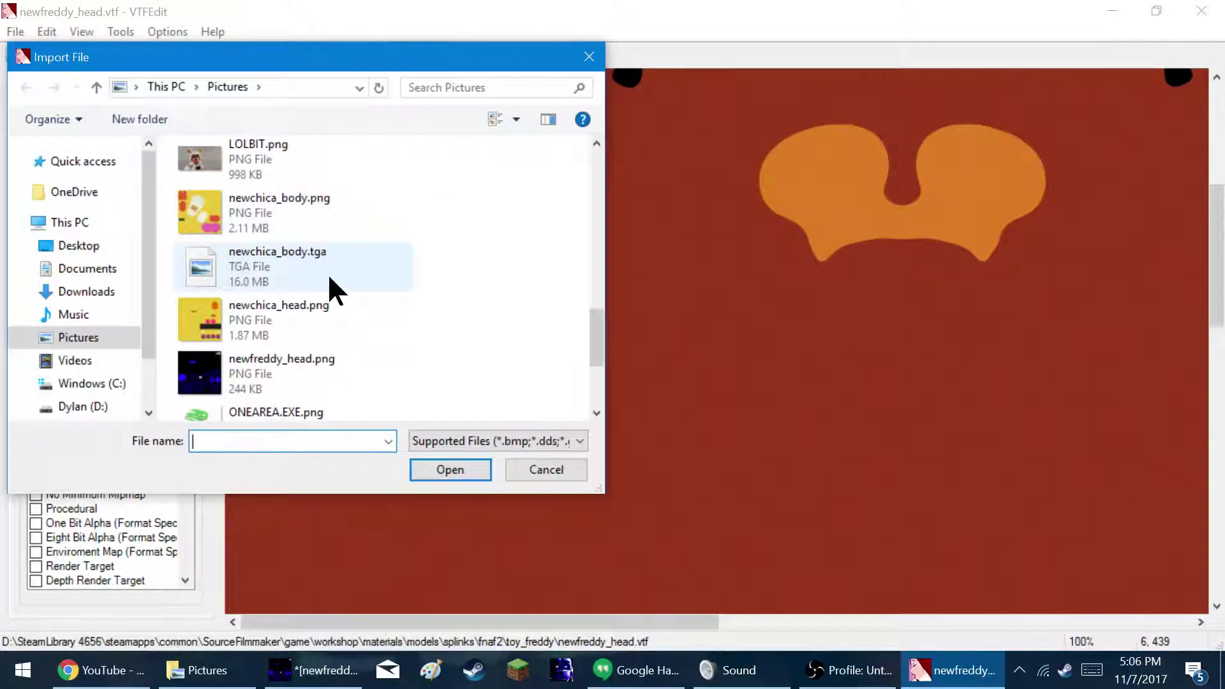
scroll(327, 280, "down", 3)
scroll(323, 300, "up", 8)
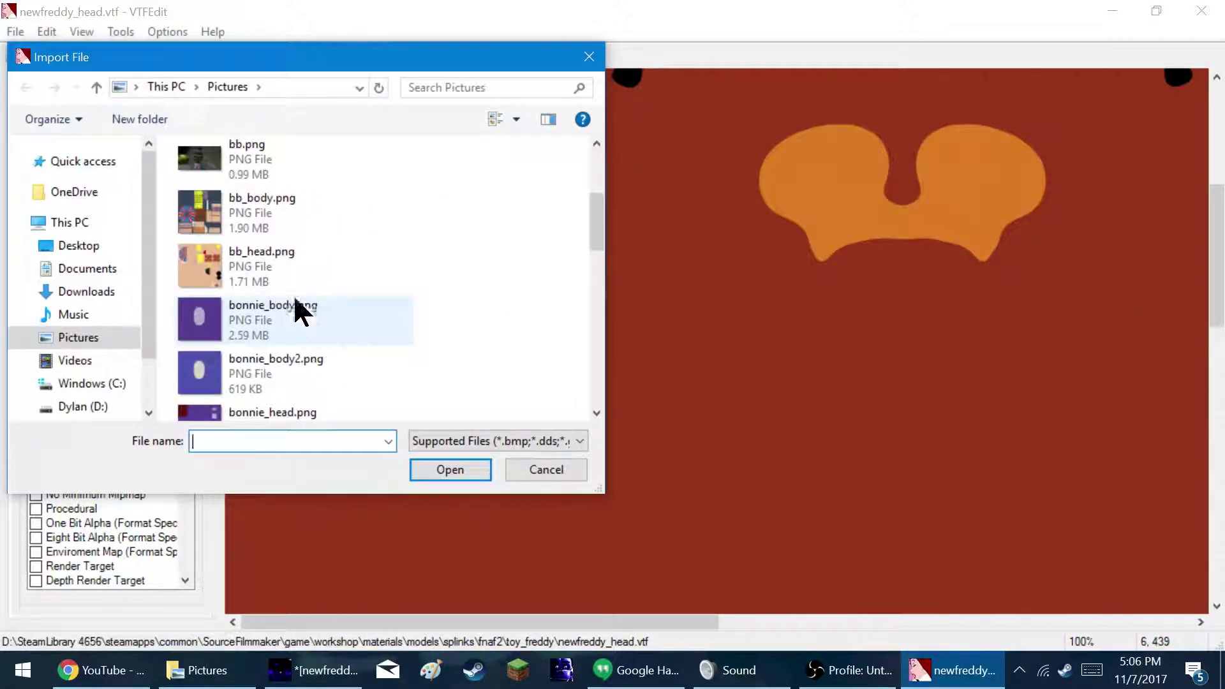
scroll(297, 310, "down", 3)
scroll(297, 310, "up", 4)
scroll(298, 310, "down", 5)
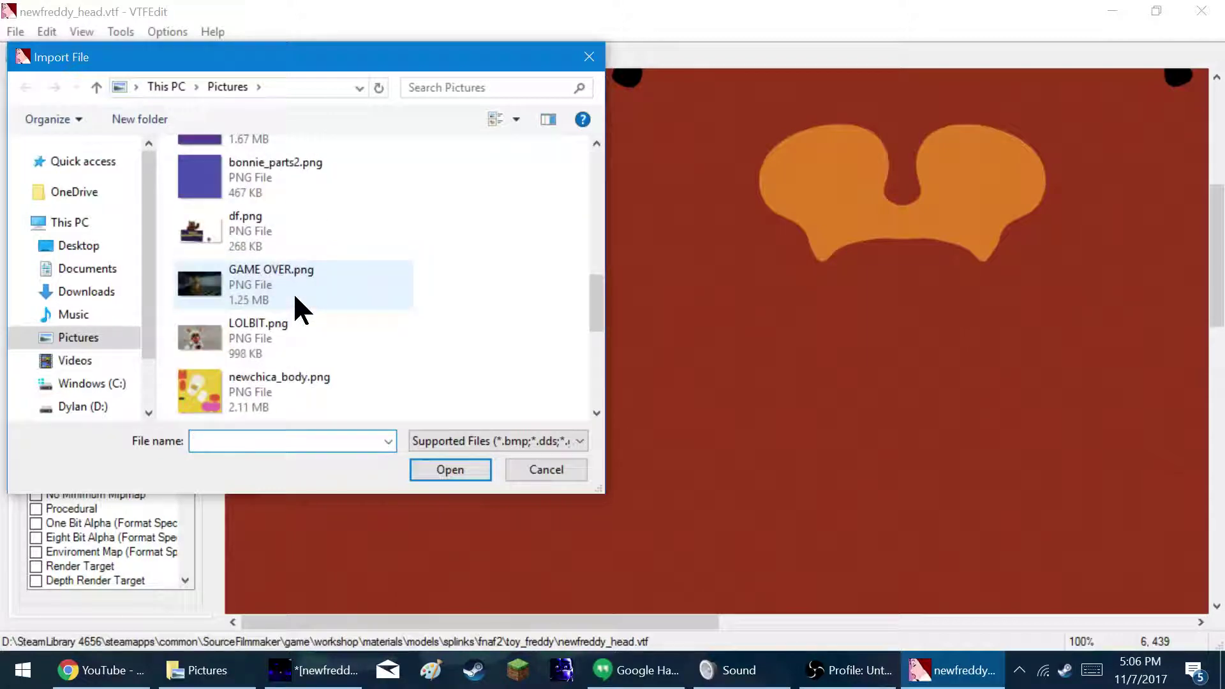
scroll(294, 294, "up", 6)
scroll(295, 295, "down", 12)
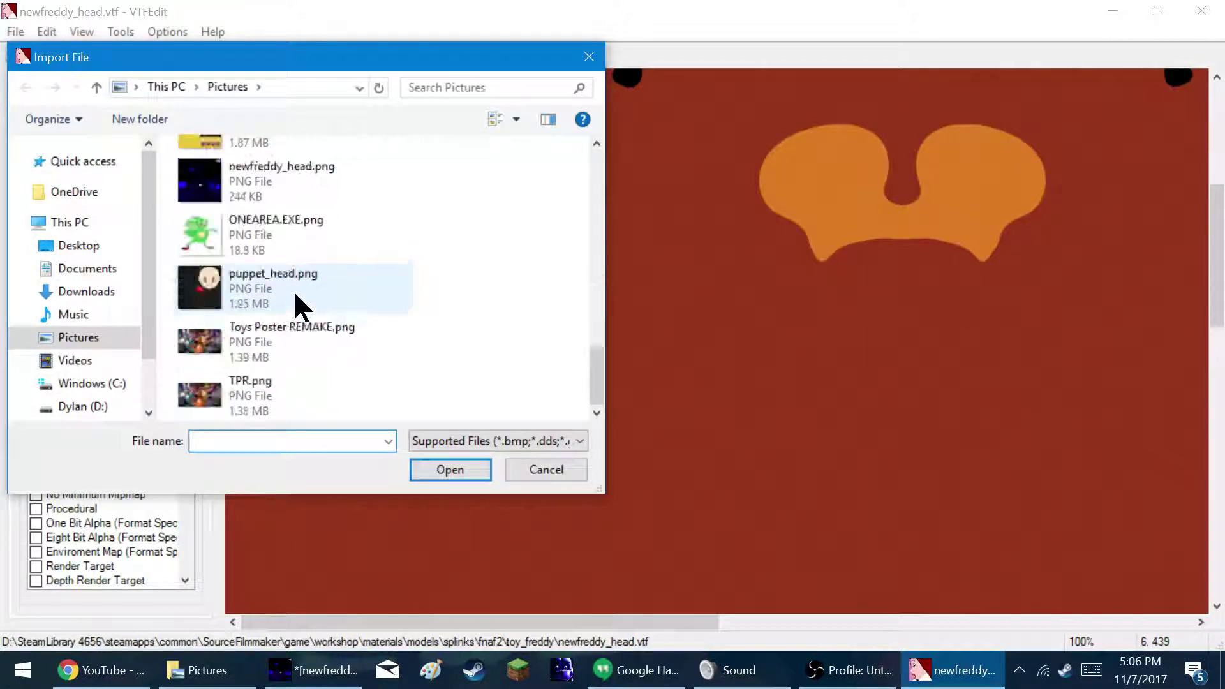
scroll(295, 295, "up", 6)
scroll(295, 295, "up", 3)
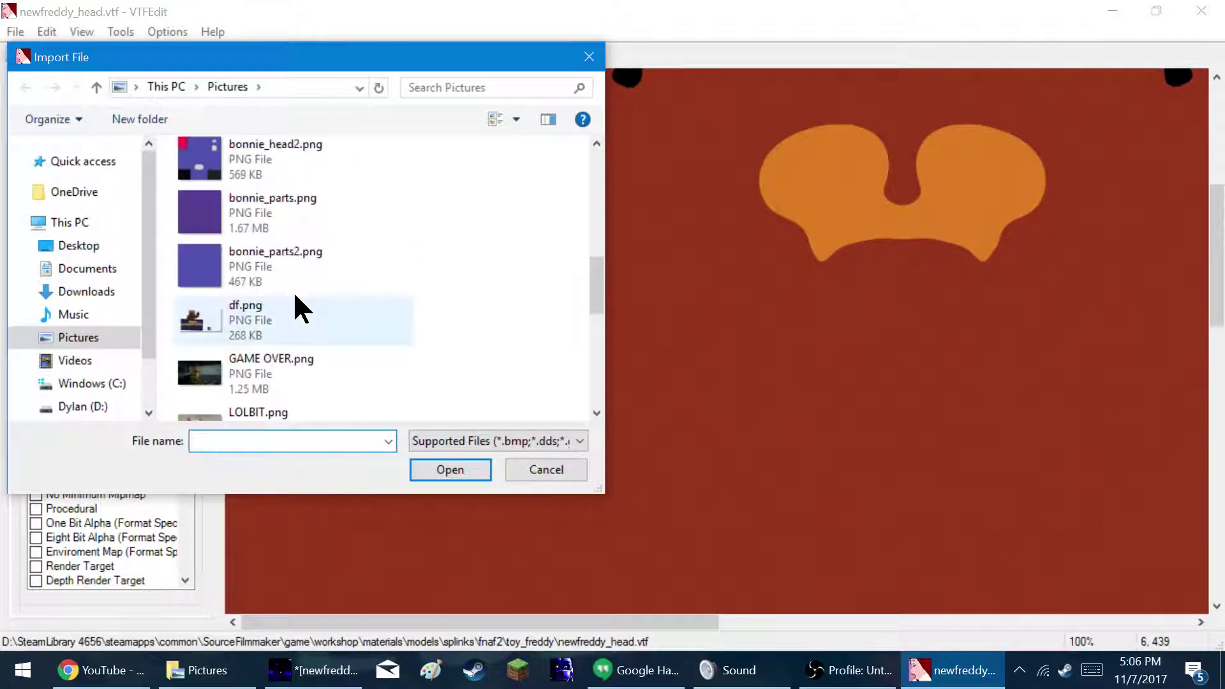
scroll(295, 294, "up", 3)
scroll(295, 295, "down", 10)
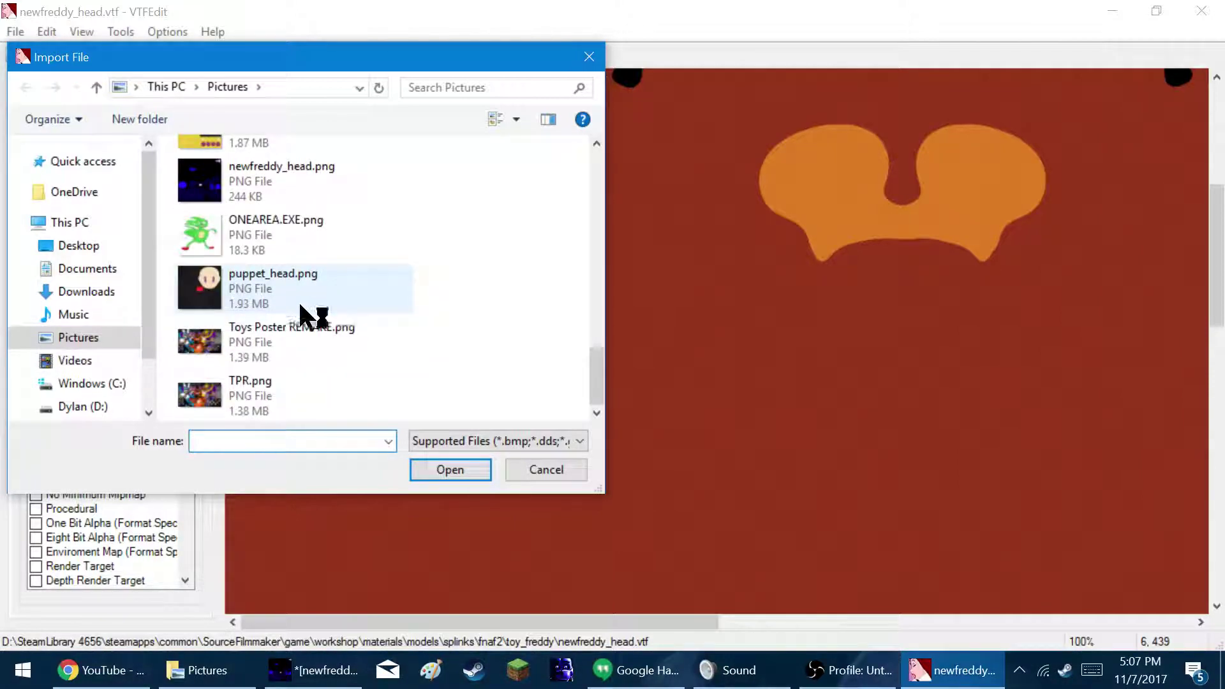
Step: Enlarge the import browser and pick newfreddy_head.png to import
left_click_drag(406, 495, 510, 651)
left_click_drag(612, 438, 1049, 488)
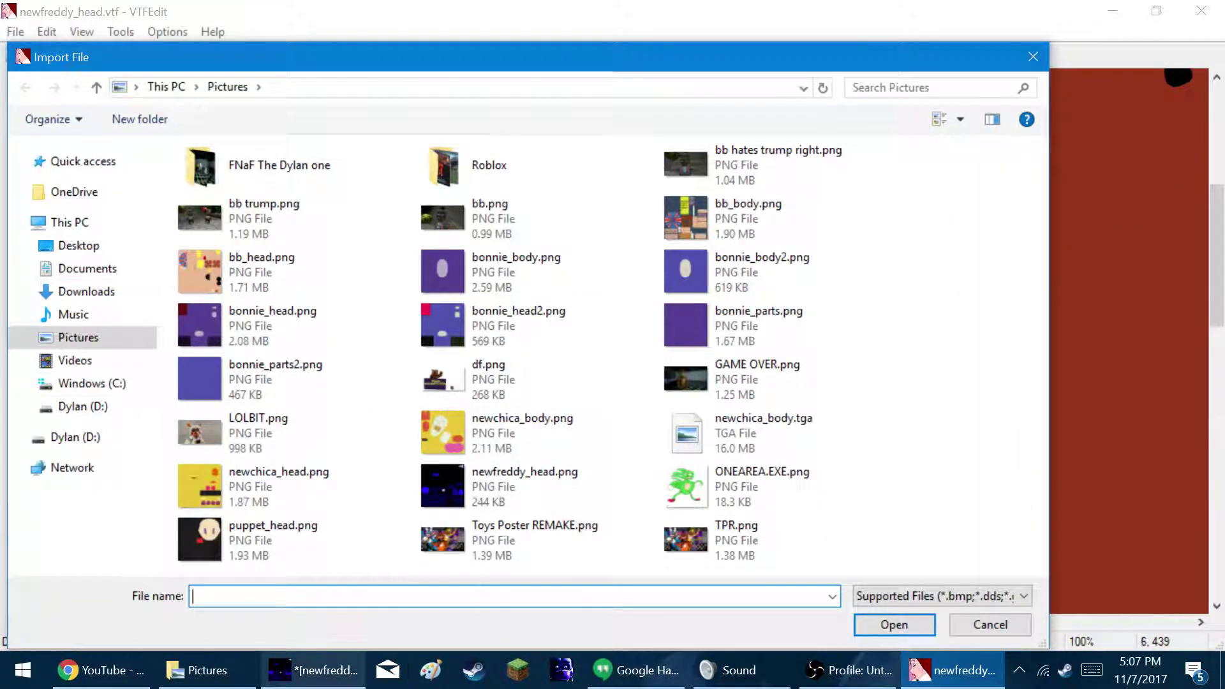
key("alt+Tab")
key("alt+Tab")
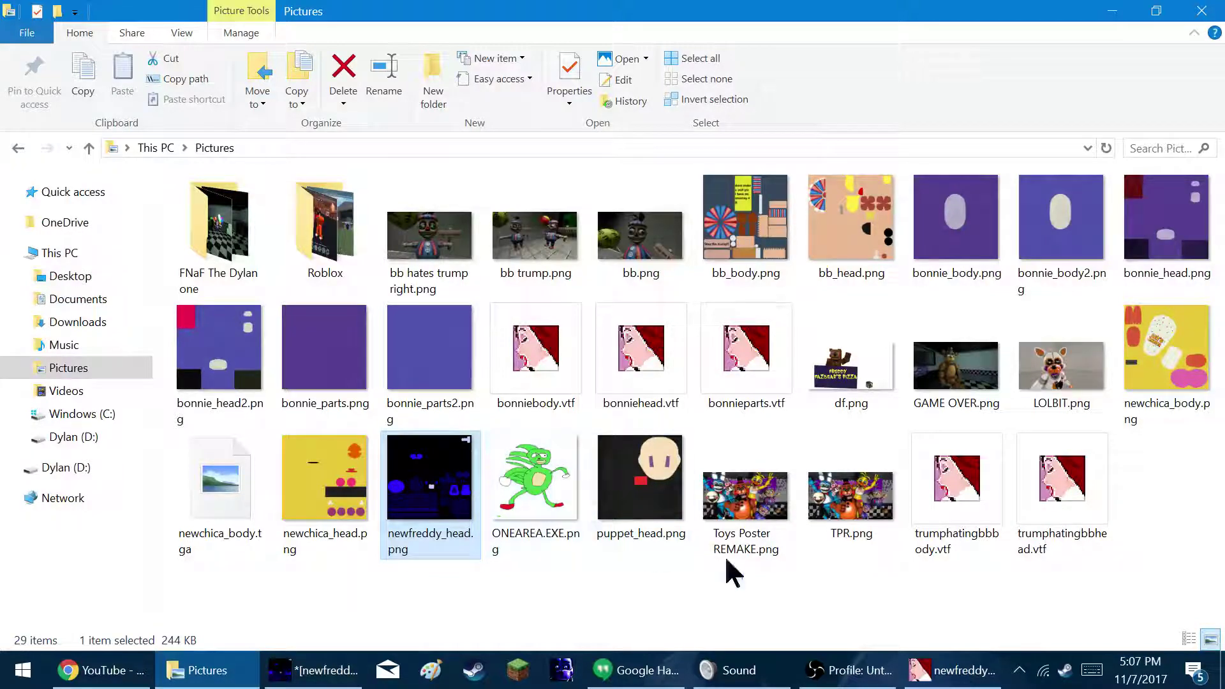
key("alt+Tab")
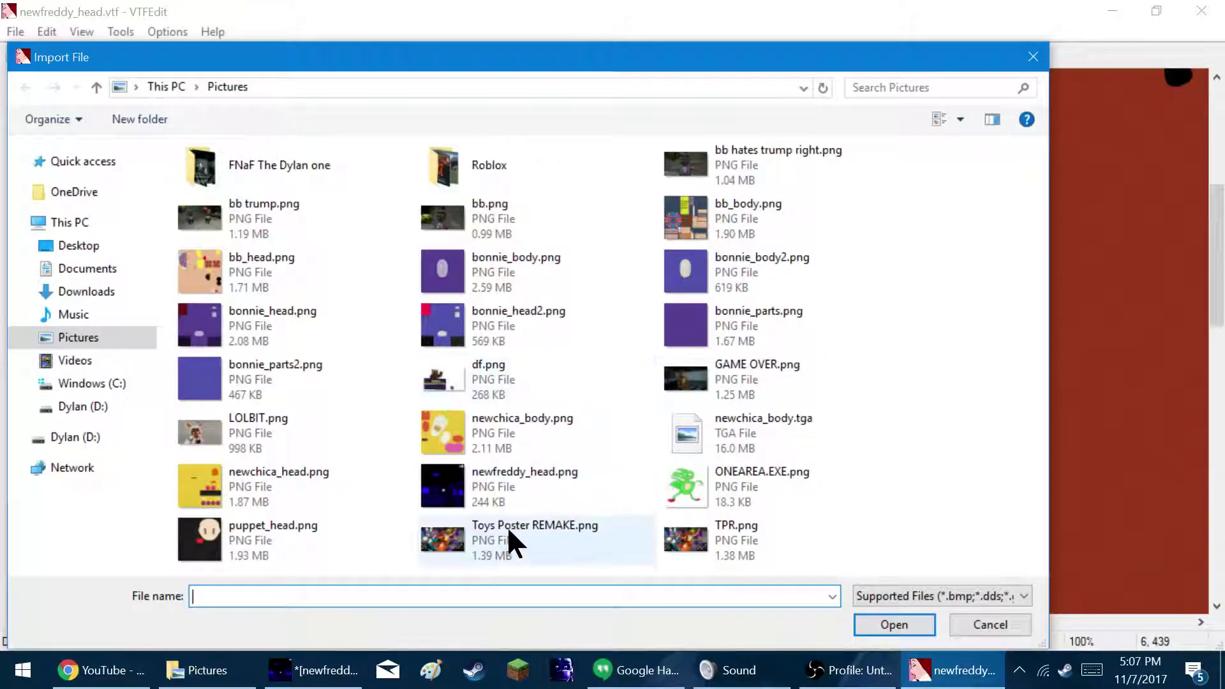
double_click(498, 482)
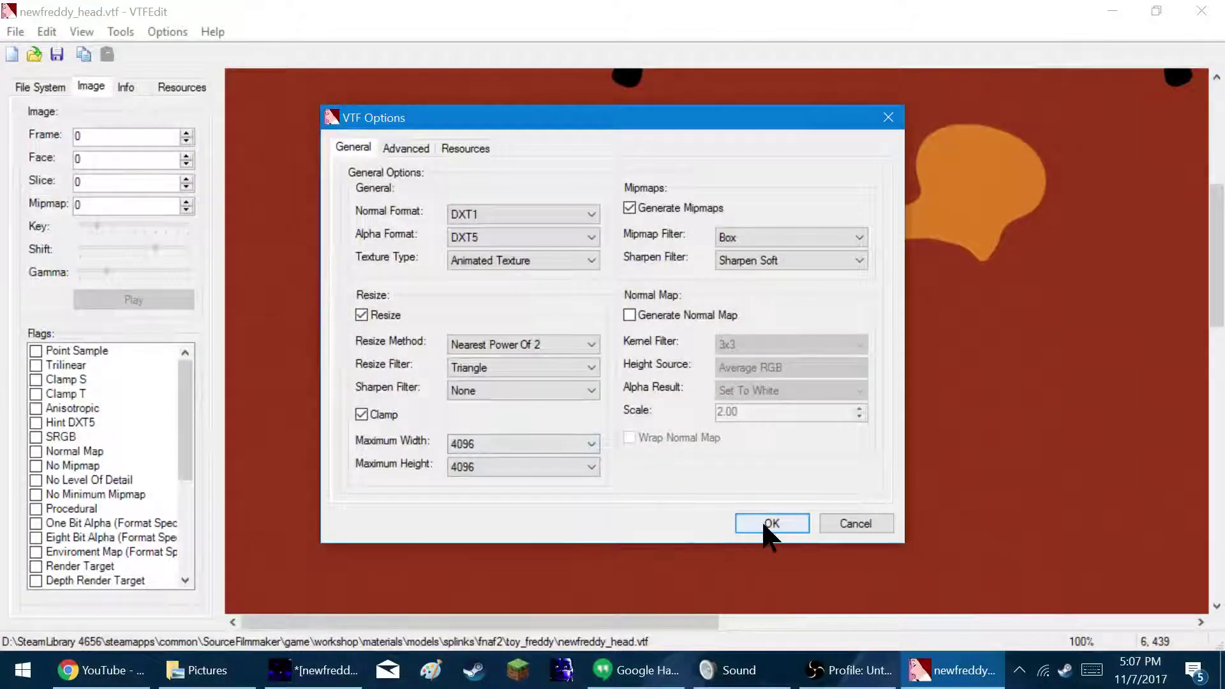
Step: Accept the default DXT1 normal / DXT5 alpha conversion settings for the imported image
left_click(767, 525)
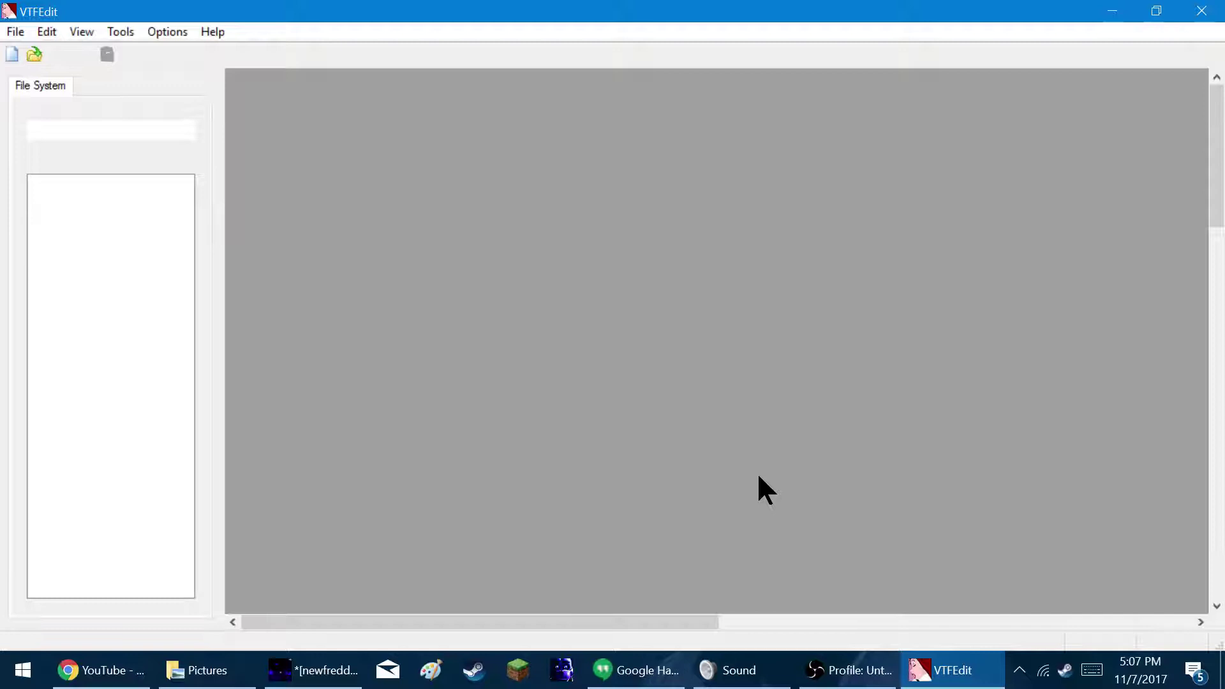
scroll(757, 472, "down", 5)
scroll(788, 439, "up", 5)
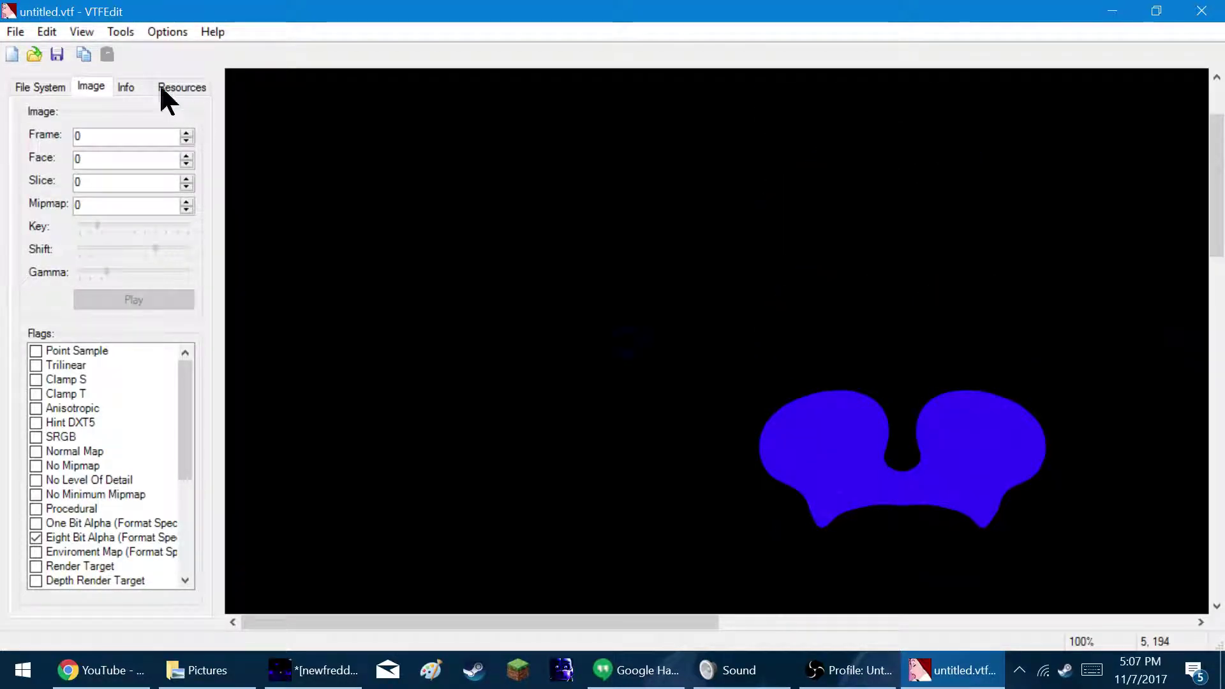
Step: Save the new texture as black&blue.vtf in Pictures
left_click(15, 31)
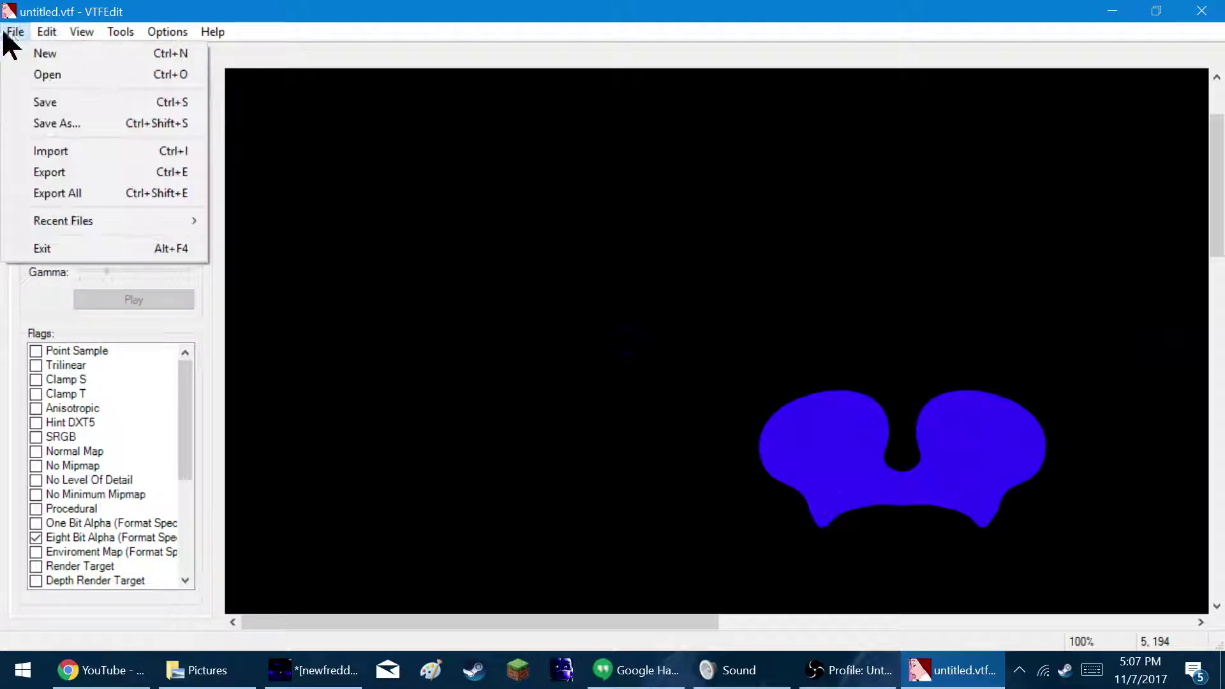
left_click(64, 123)
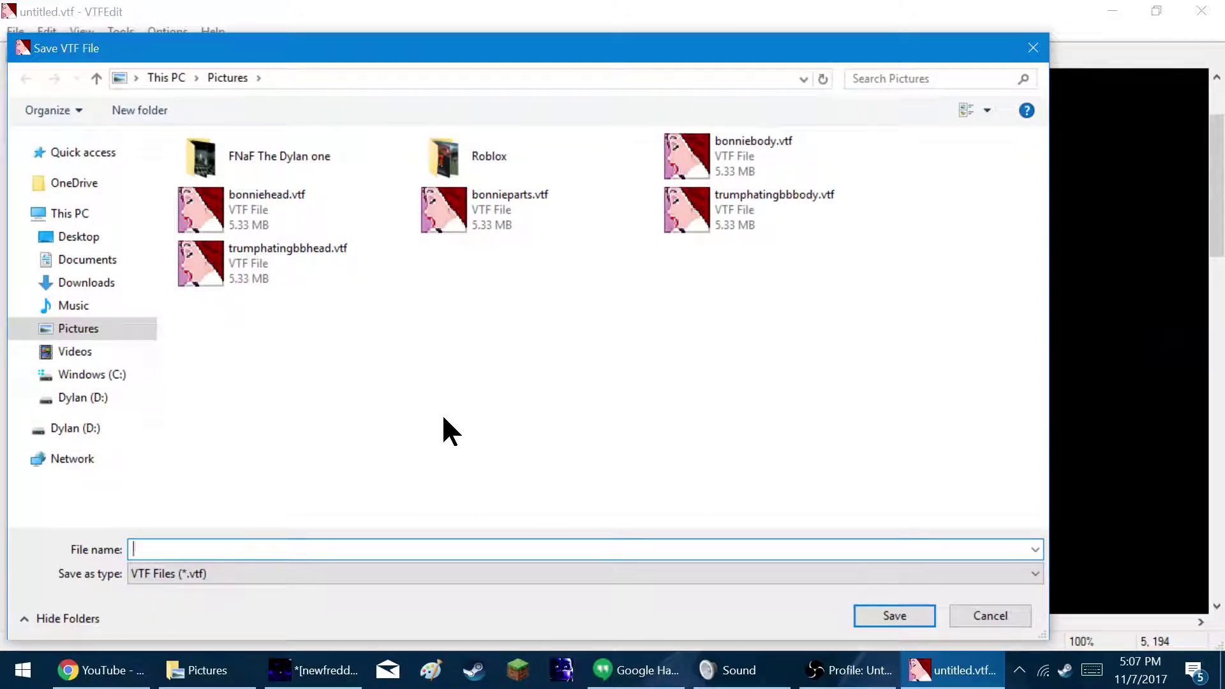
type("black&blue")
key("Return")
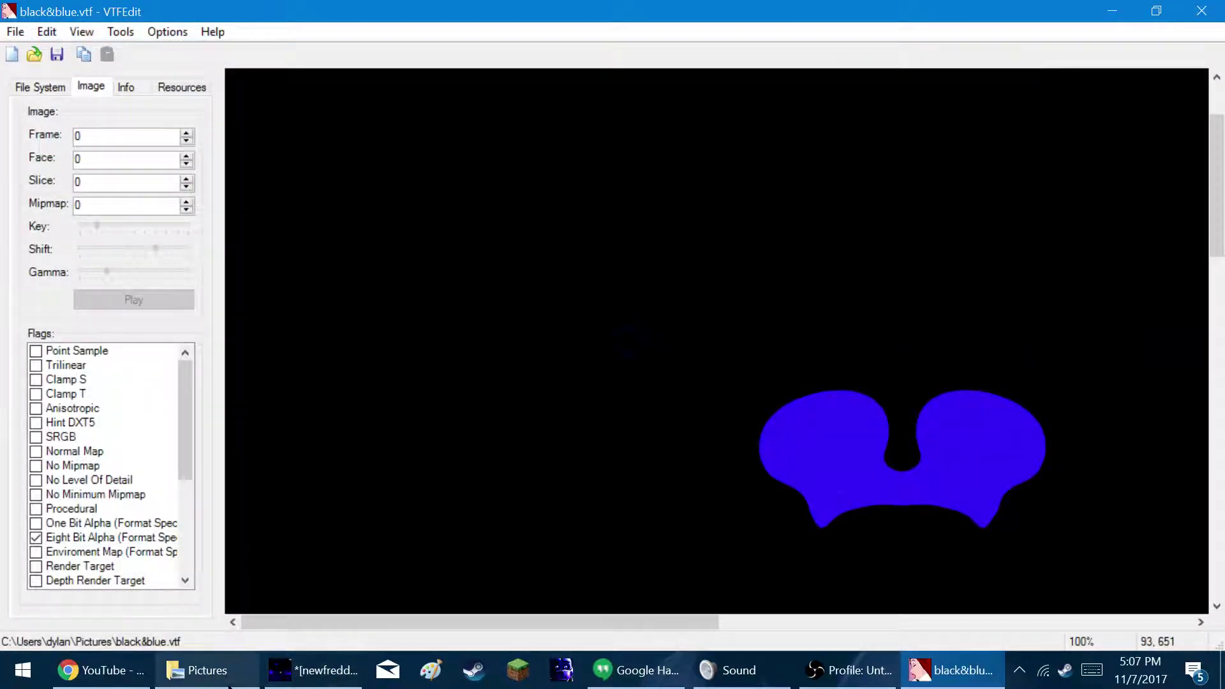
left_click(198, 670)
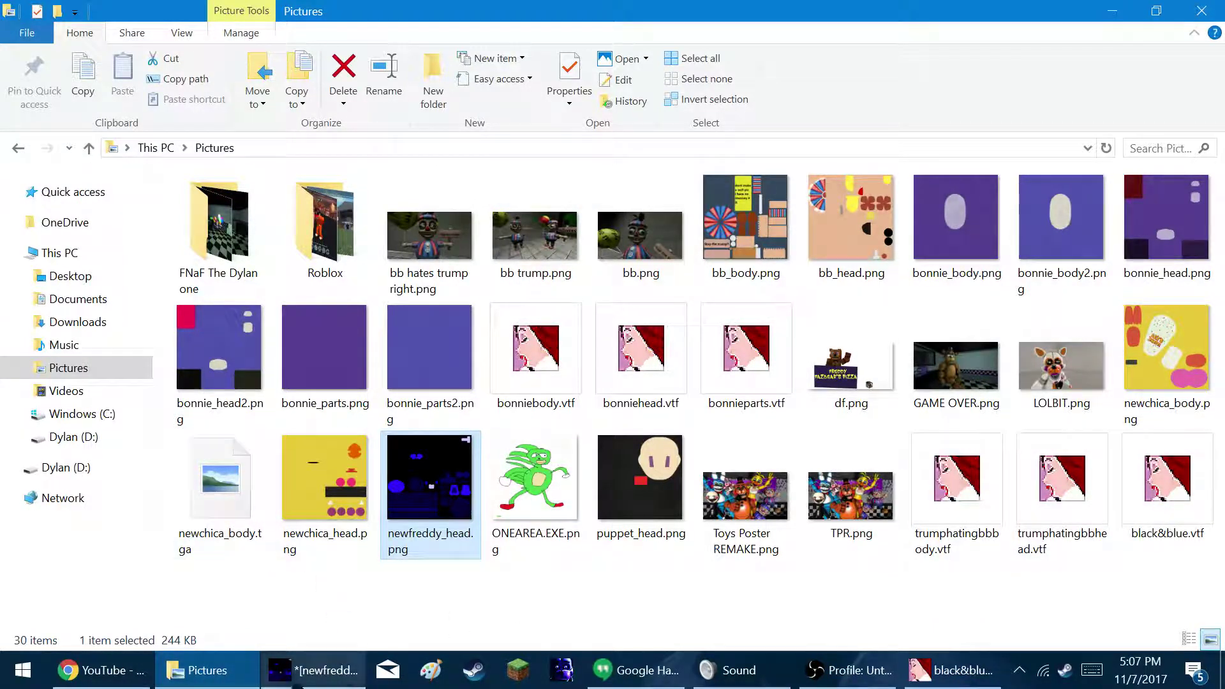
Step: In a new File Explorer window, browse D: to SteamLibrary 4656\steamapps\common\SourceFilmmaker\game
key("super")
scroll(343, 533, "down", 3)
left_click(331, 511)
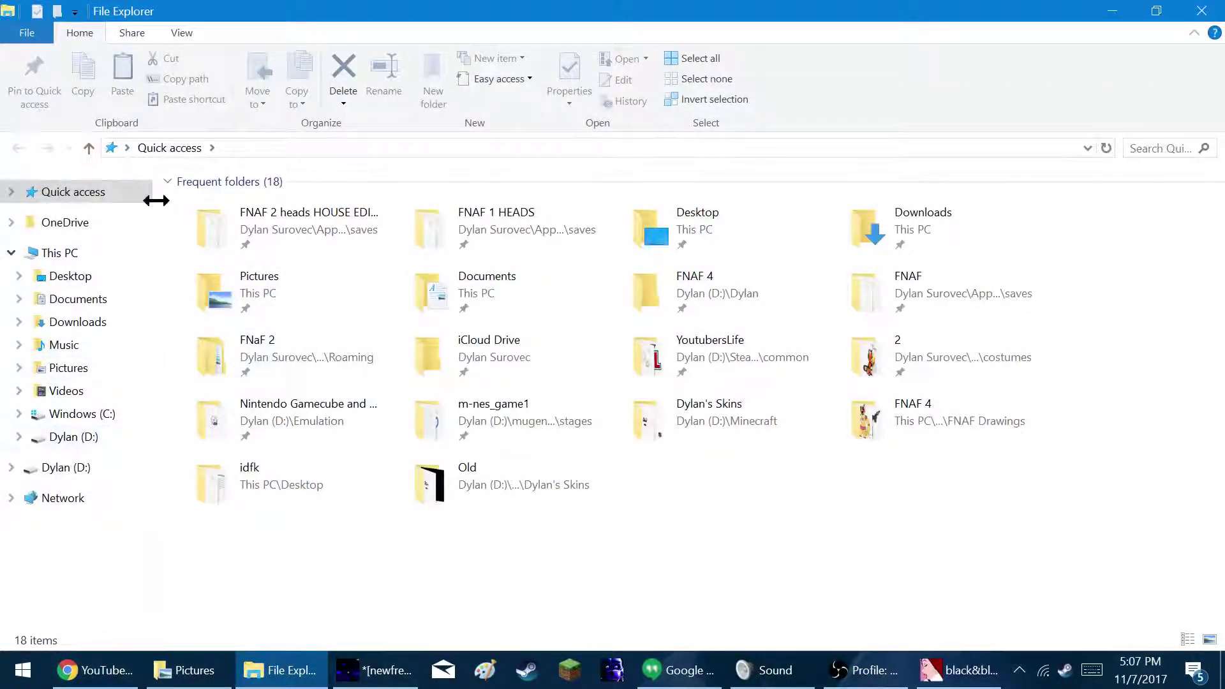
left_click(94, 150)
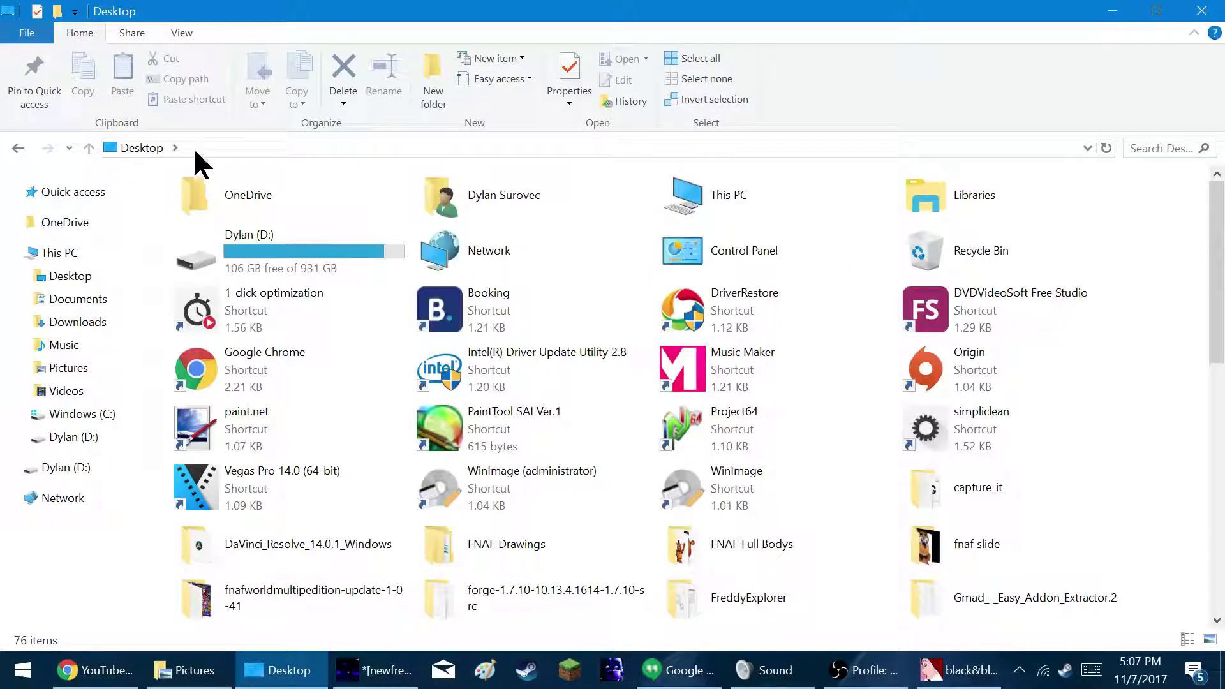
left_click(72, 439)
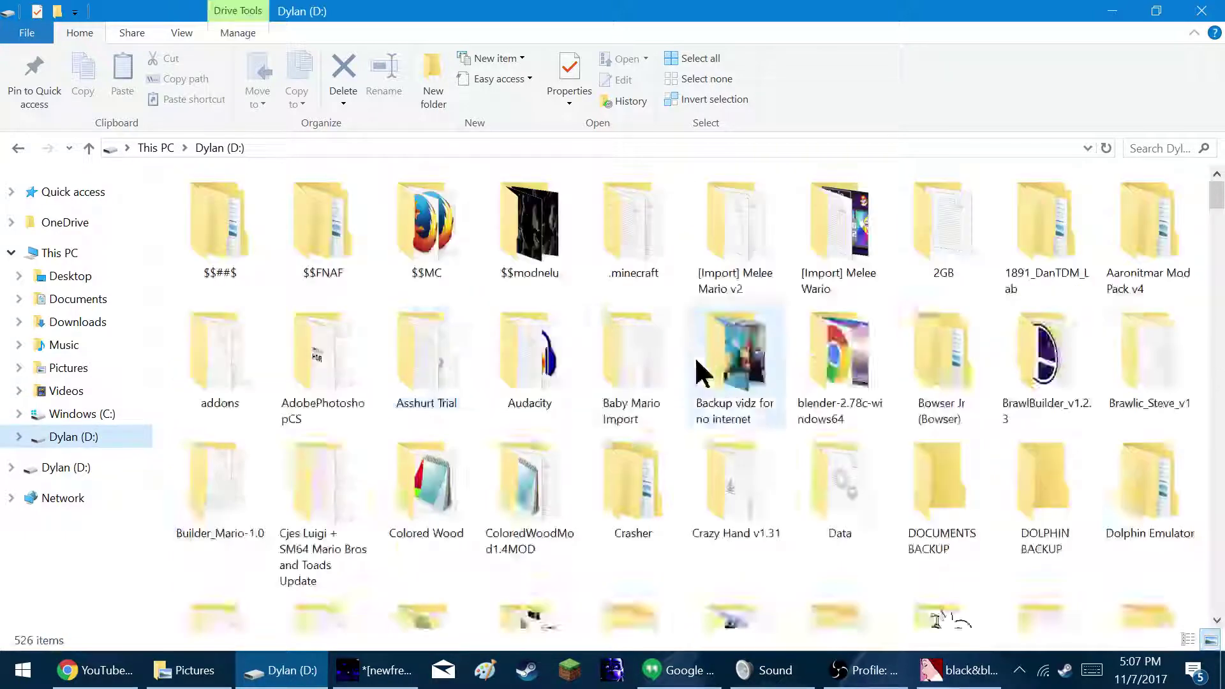
scroll(734, 450, "down", 10)
scroll(734, 450, "down", 15)
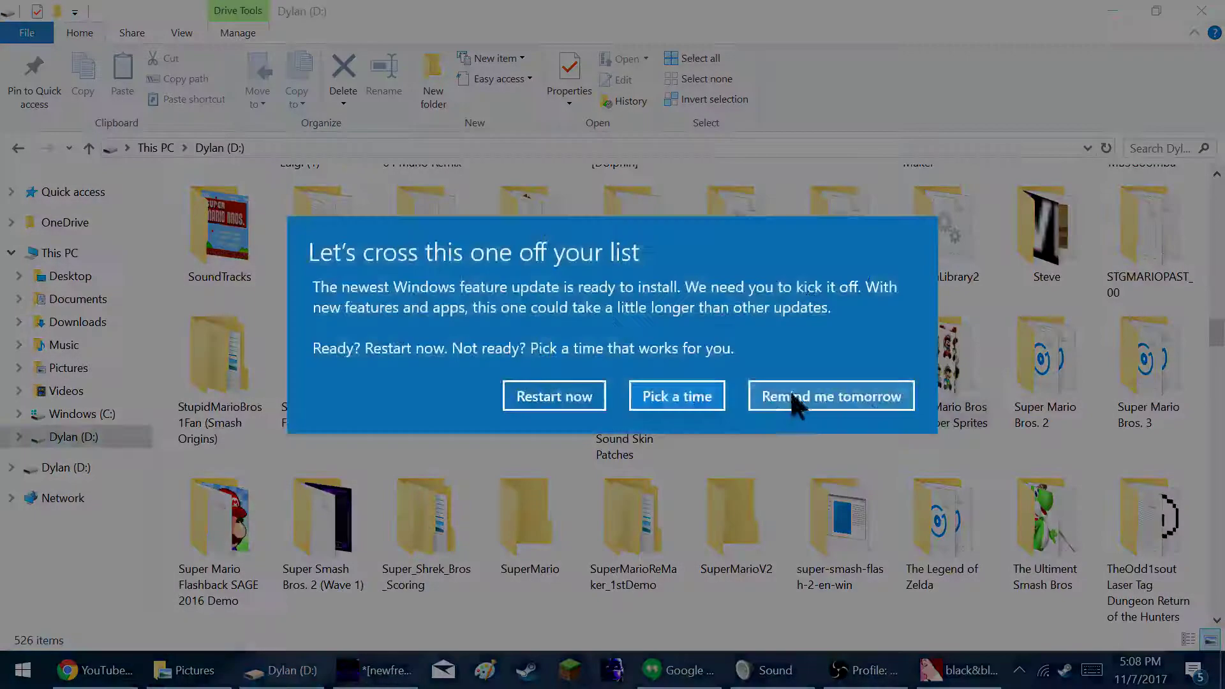
left_click(876, 391)
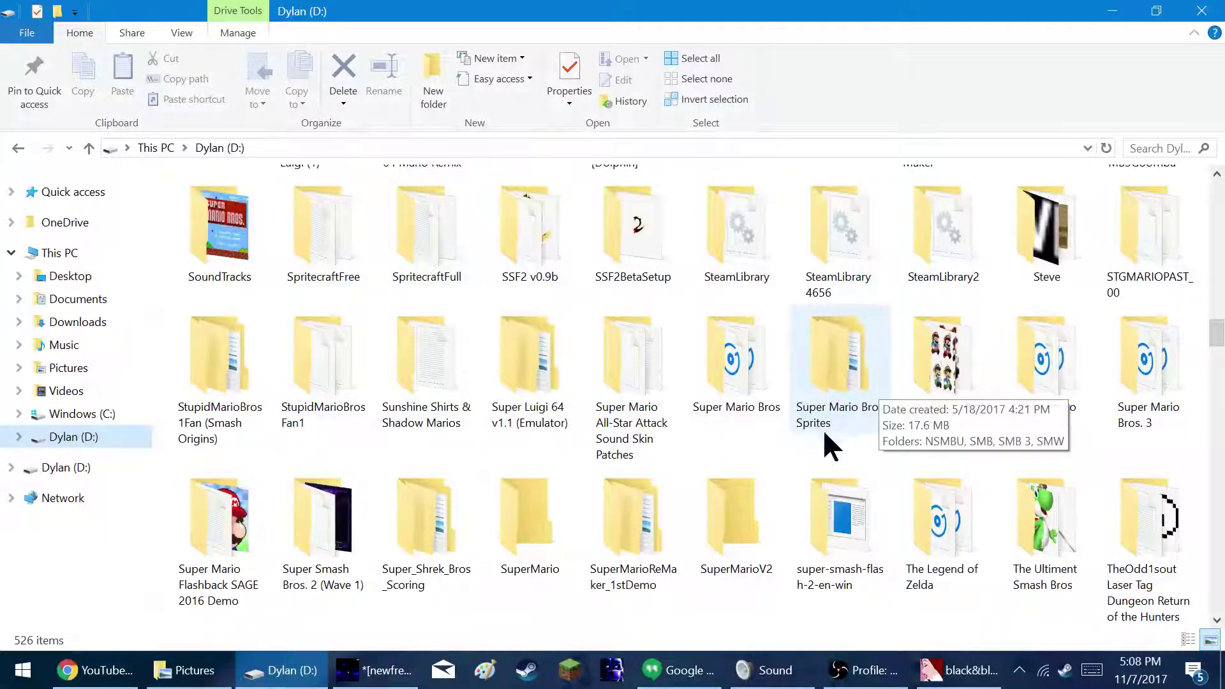
double_click(826, 233)
left_click(267, 211)
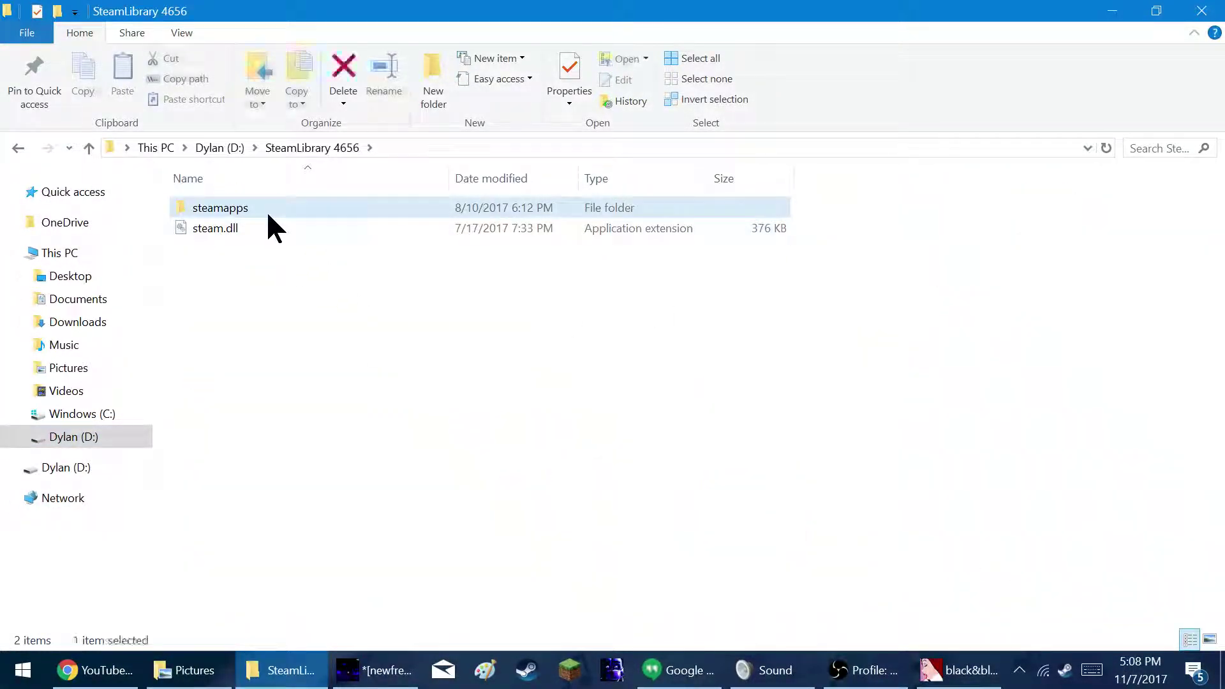
double_click(267, 211)
double_click(259, 210)
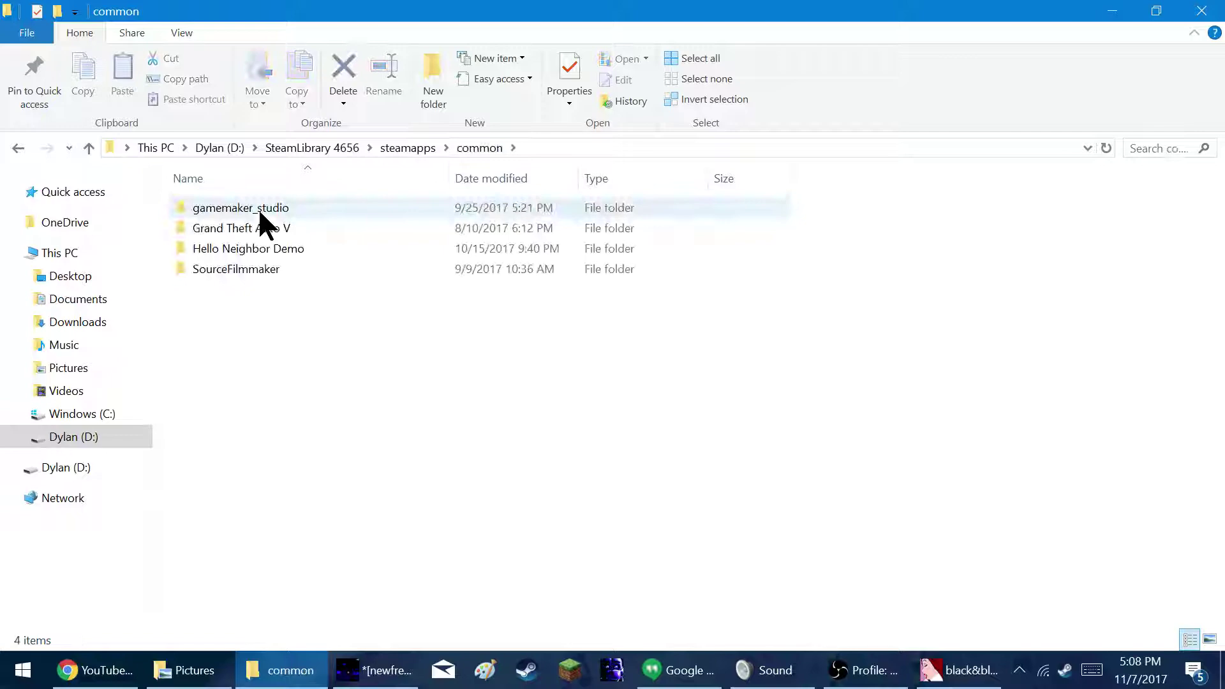
left_click(270, 269)
double_click(271, 270)
left_click(246, 228)
double_click(246, 227)
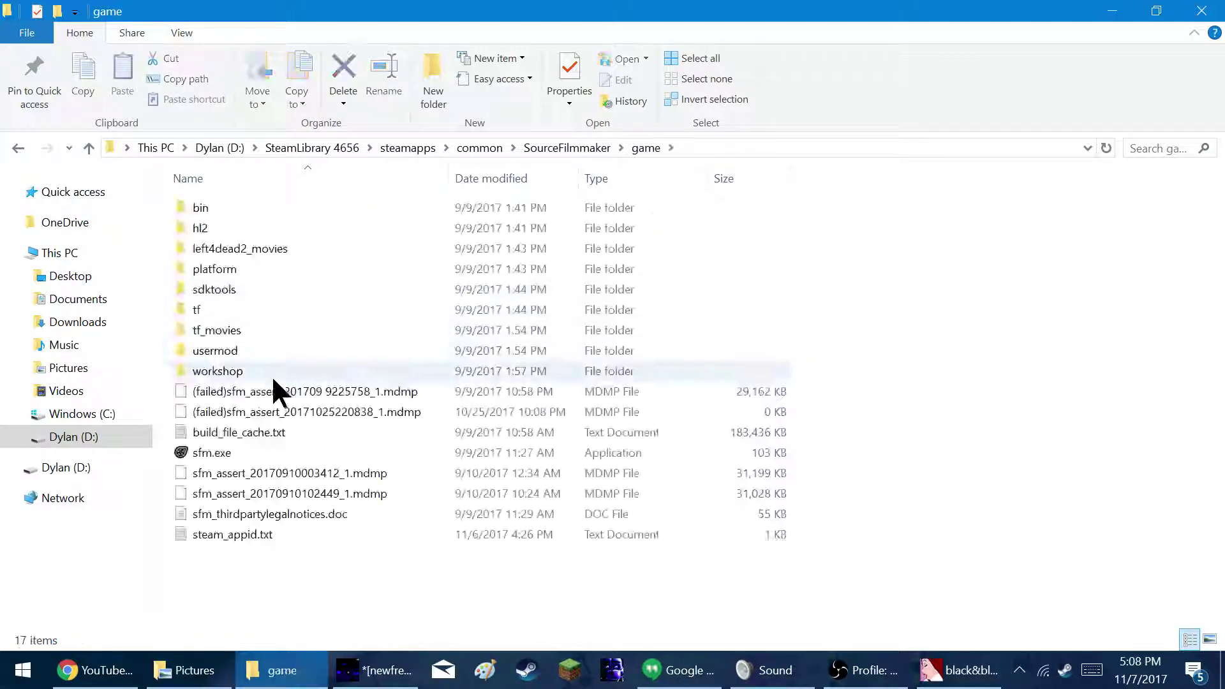
Step: Open the workshop\materials folder
double_click(274, 376)
left_click(268, 266)
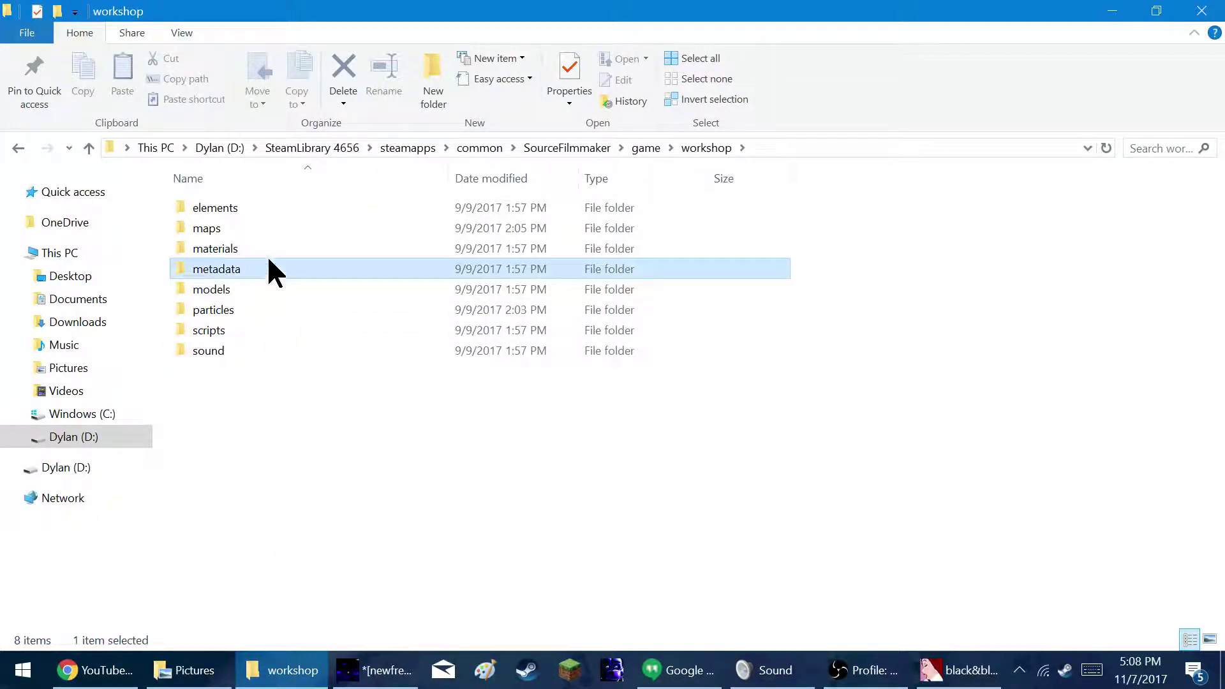
double_click(267, 254)
scroll(286, 382, "down", 20)
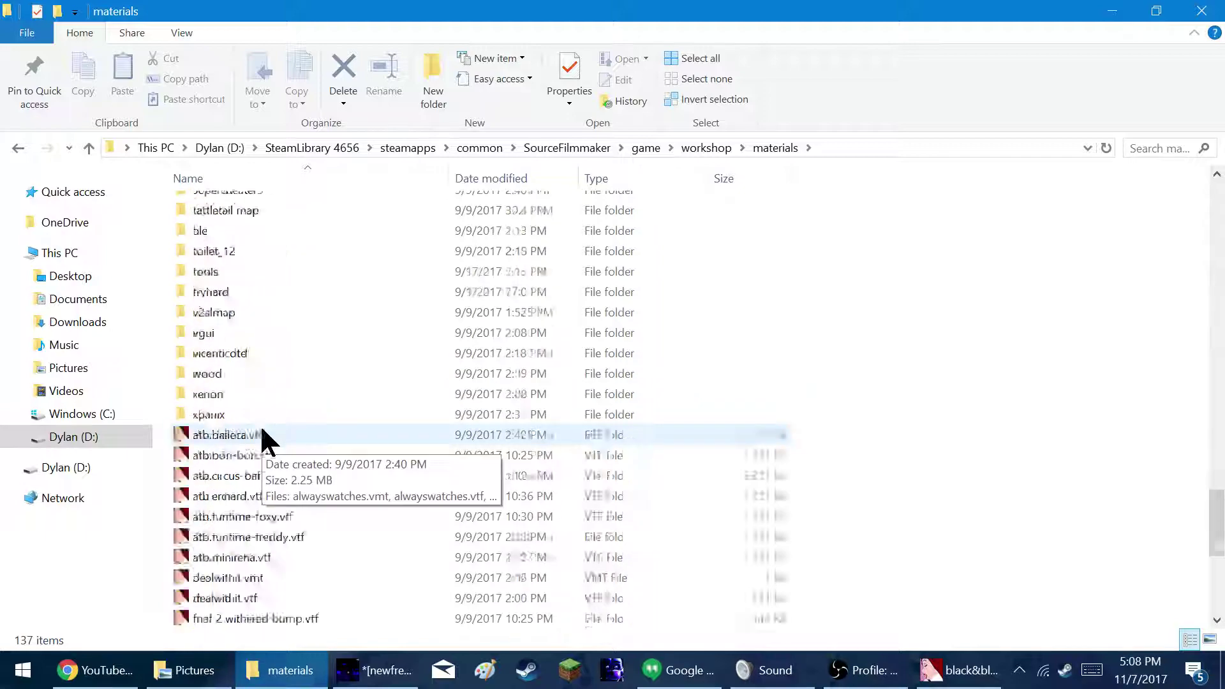
scroll(261, 421, "up", 12)
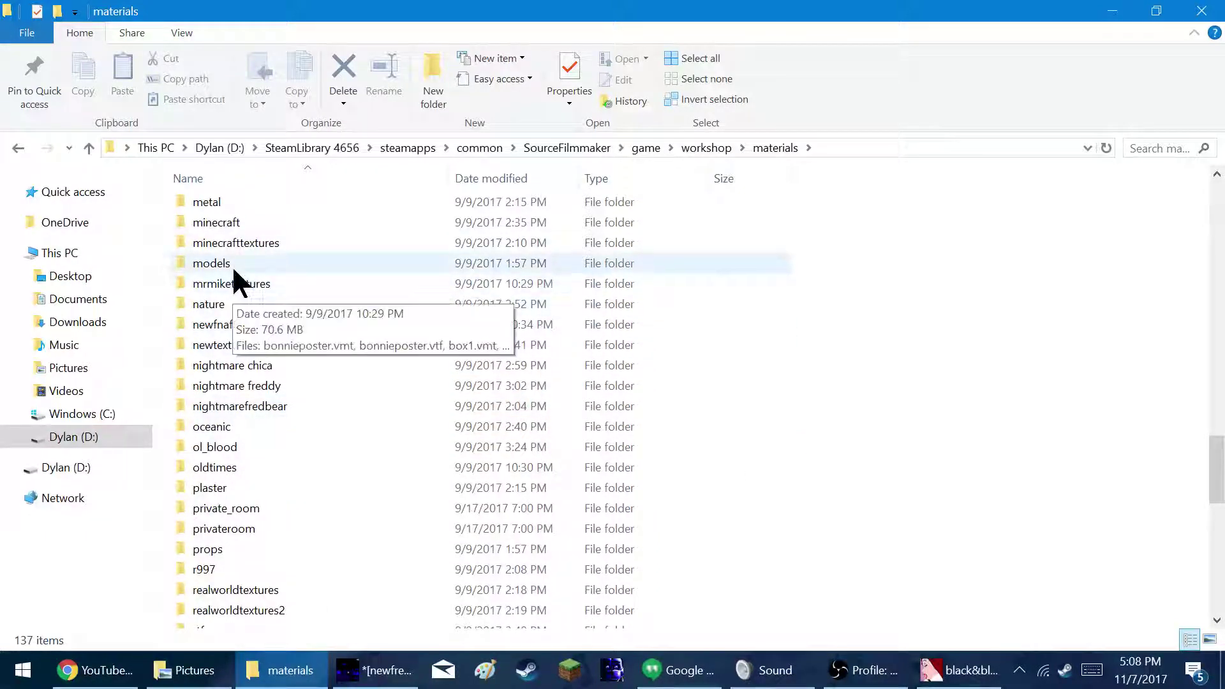
Step: Open models\splinks\fnaf2\toy_freddy and drag black&blue.vtf into it from Pictures
double_click(232, 265)
scroll(221, 342, "down", 20)
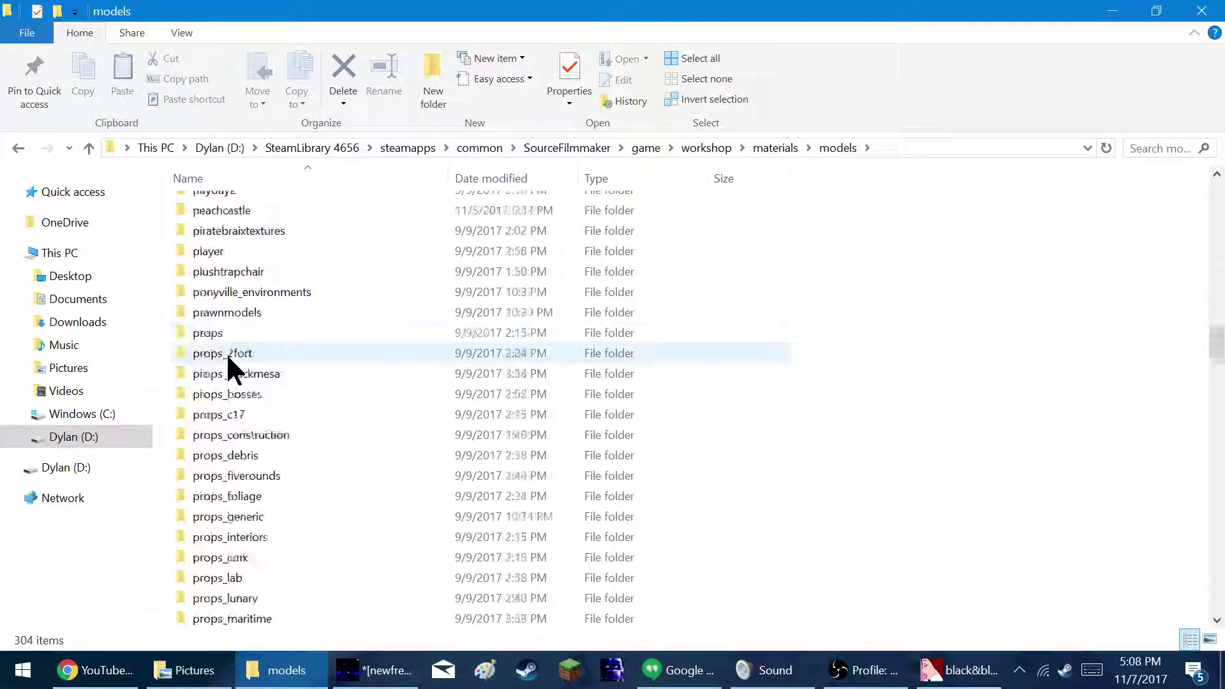
scroll(224, 355, "down", 20)
double_click(228, 333)
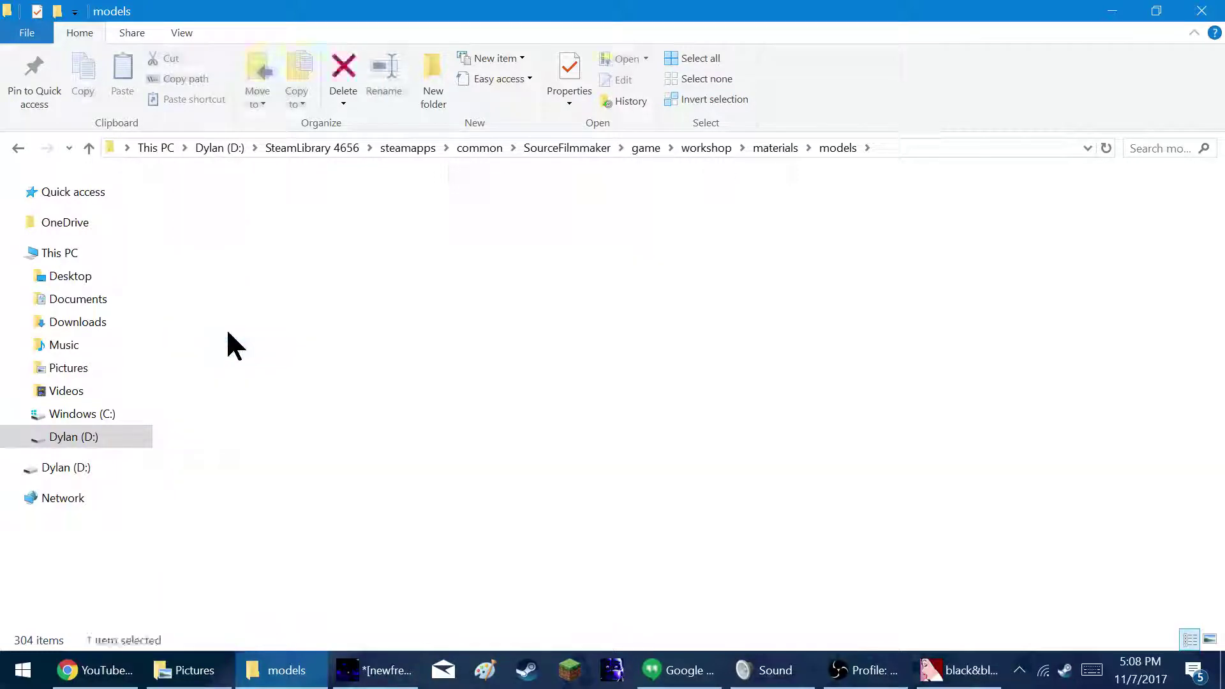
double_click(217, 227)
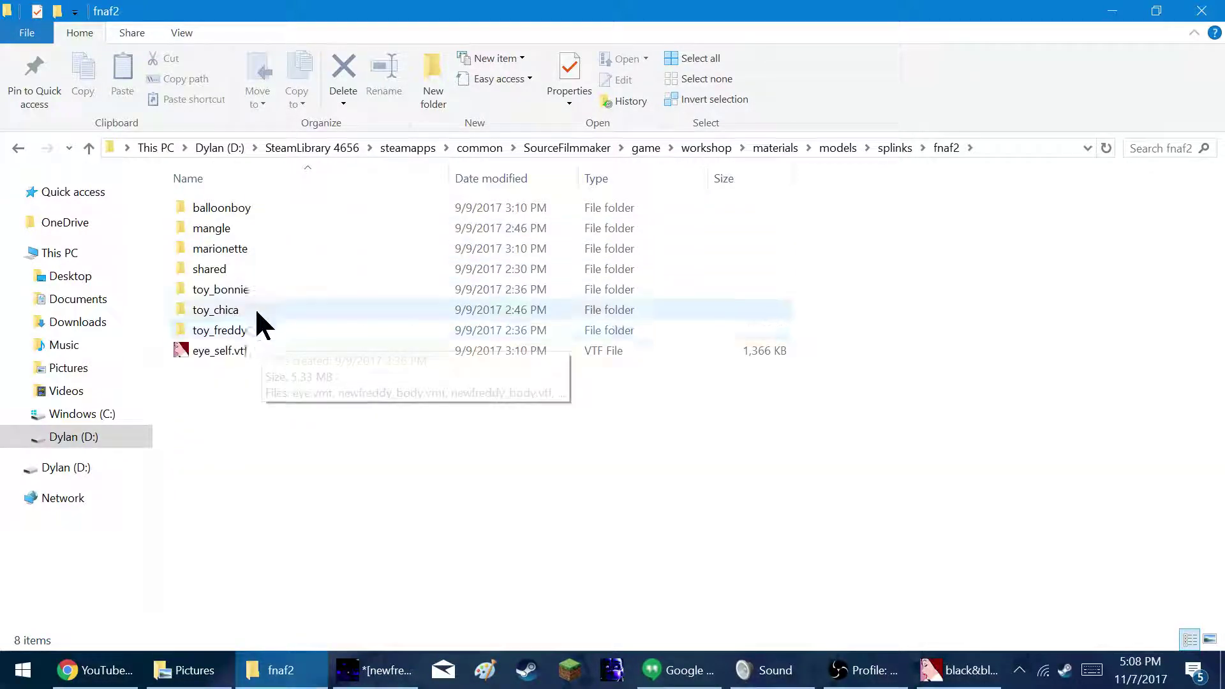
double_click(265, 330)
left_click(185, 670)
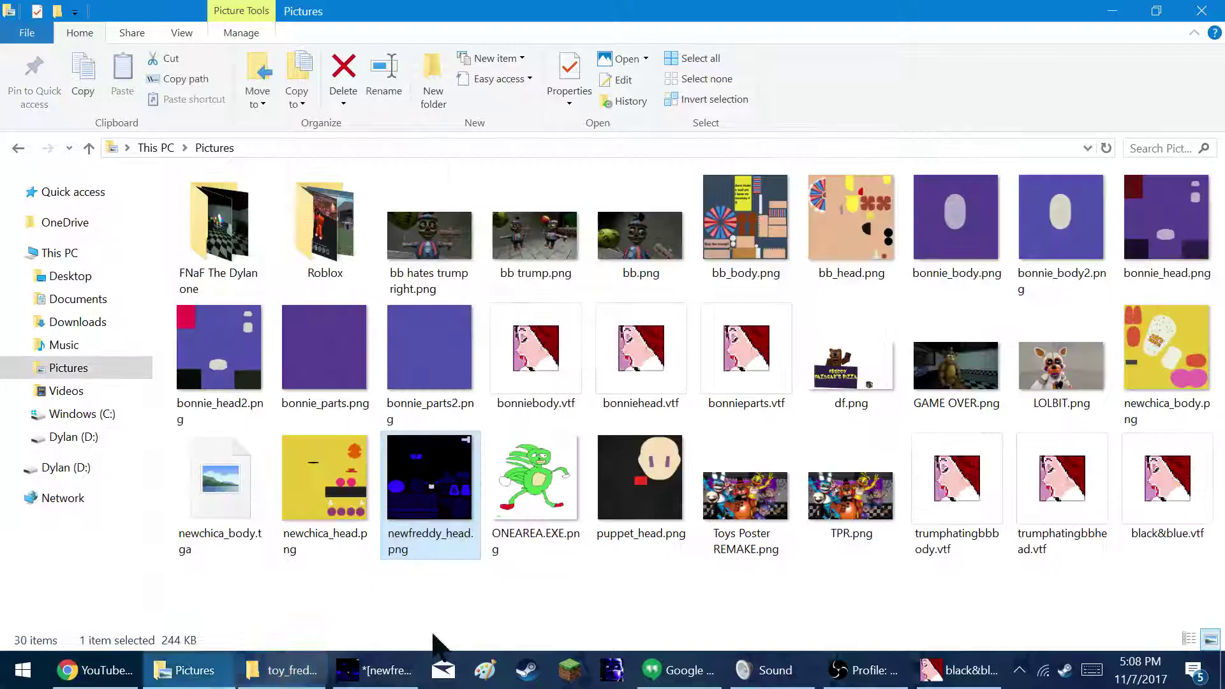
left_click_drag(1168, 485, 405, 536)
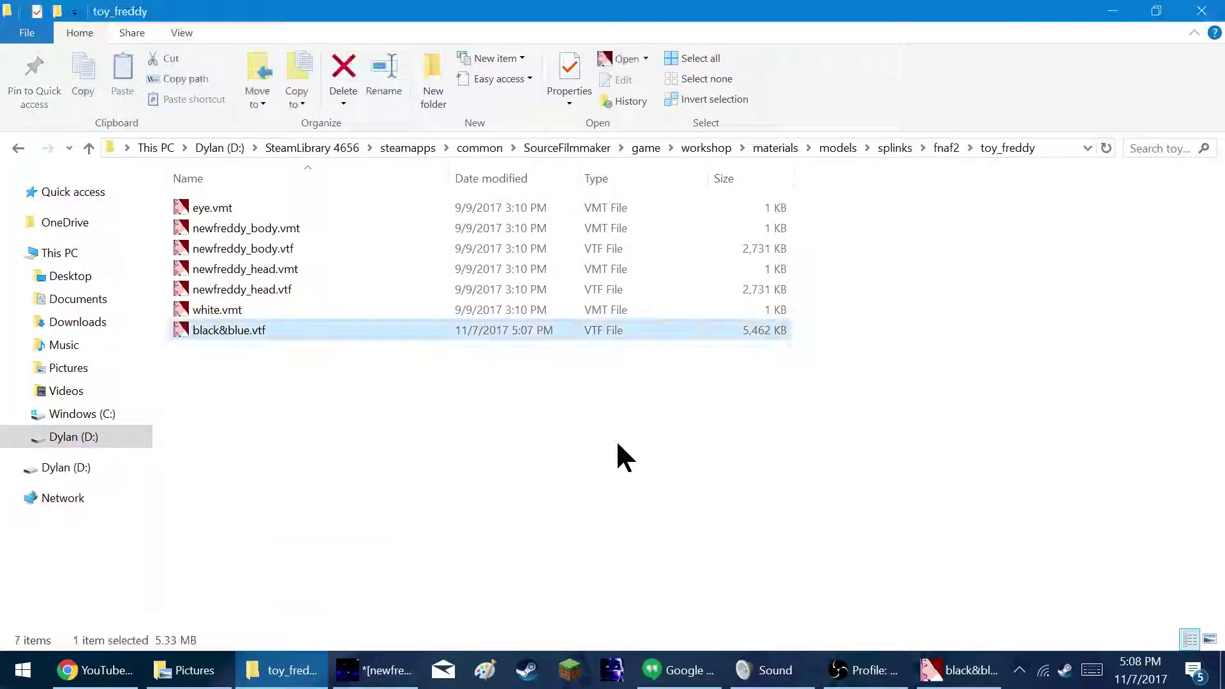
Step: Launch Source Filmmaker from the Steam tray icon and close VTFEdit
left_click(1060, 671)
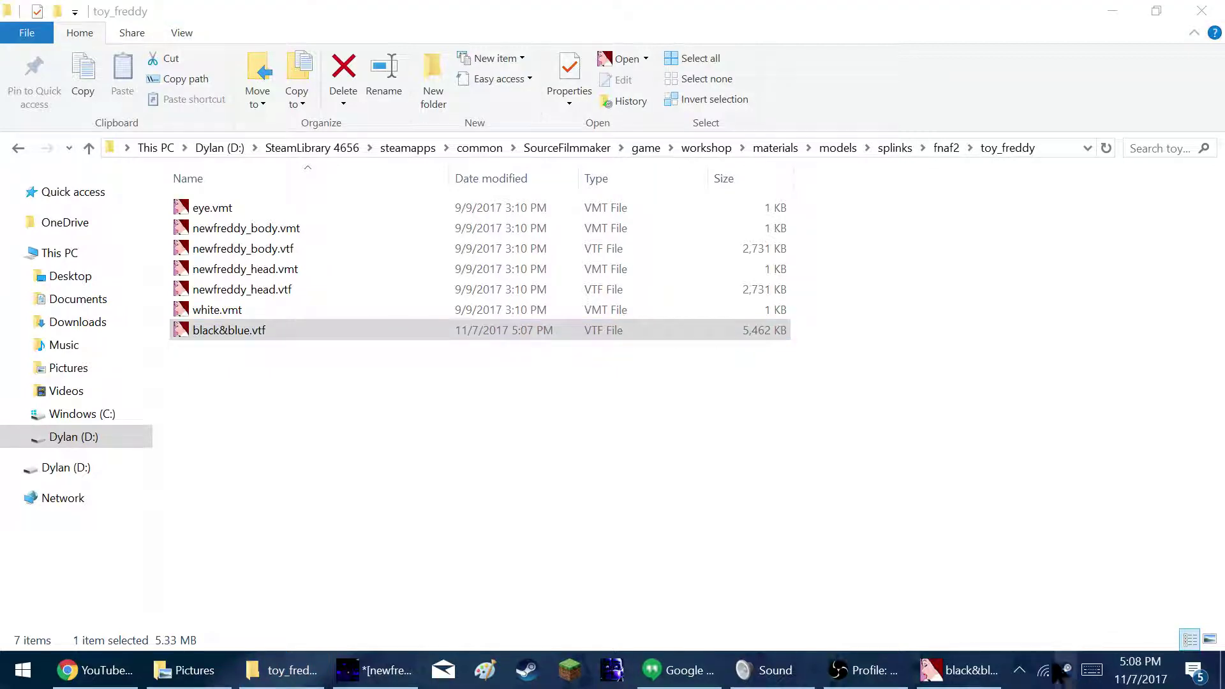
right_click(1060, 671)
left_click(997, 402)
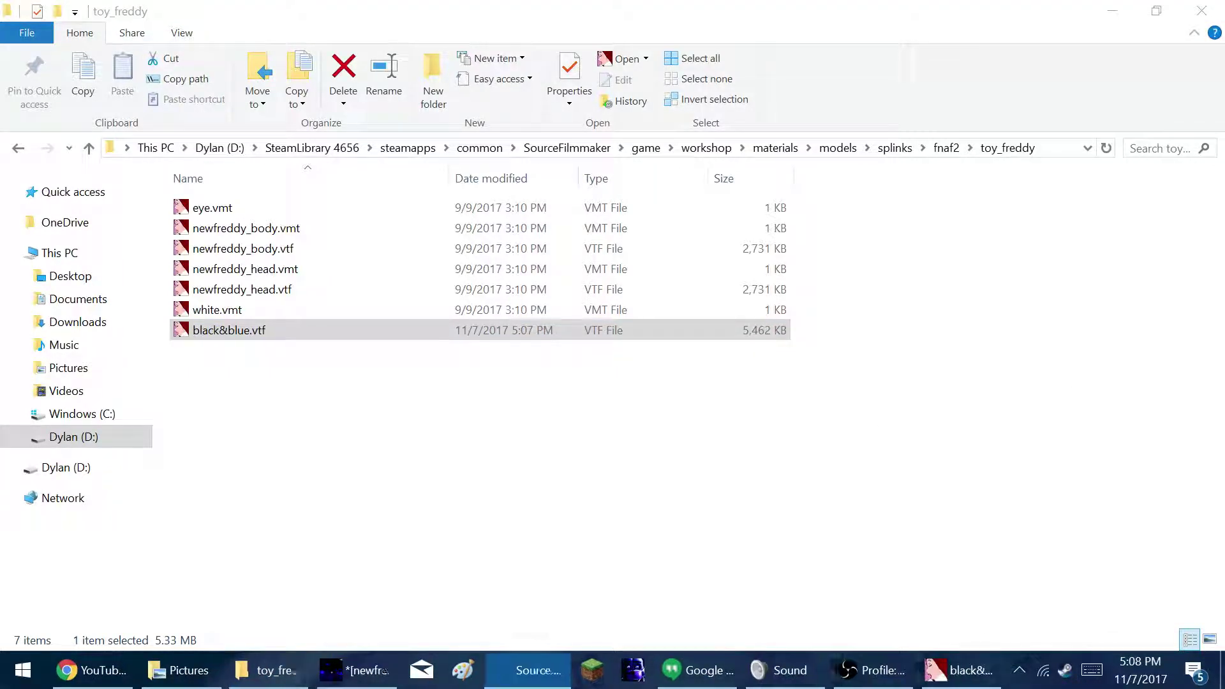
left_click(959, 670)
left_click(1202, 11)
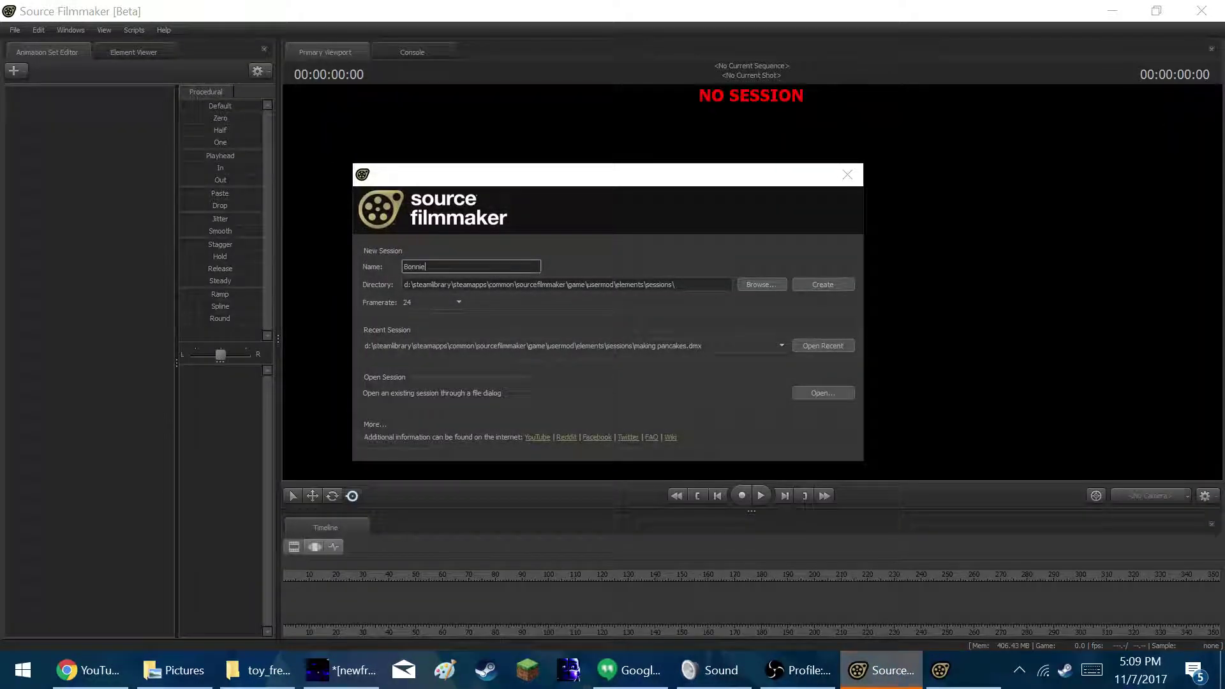
Step: Create the Bonnie session and confirm removing the unused sounds
left_click(817, 286)
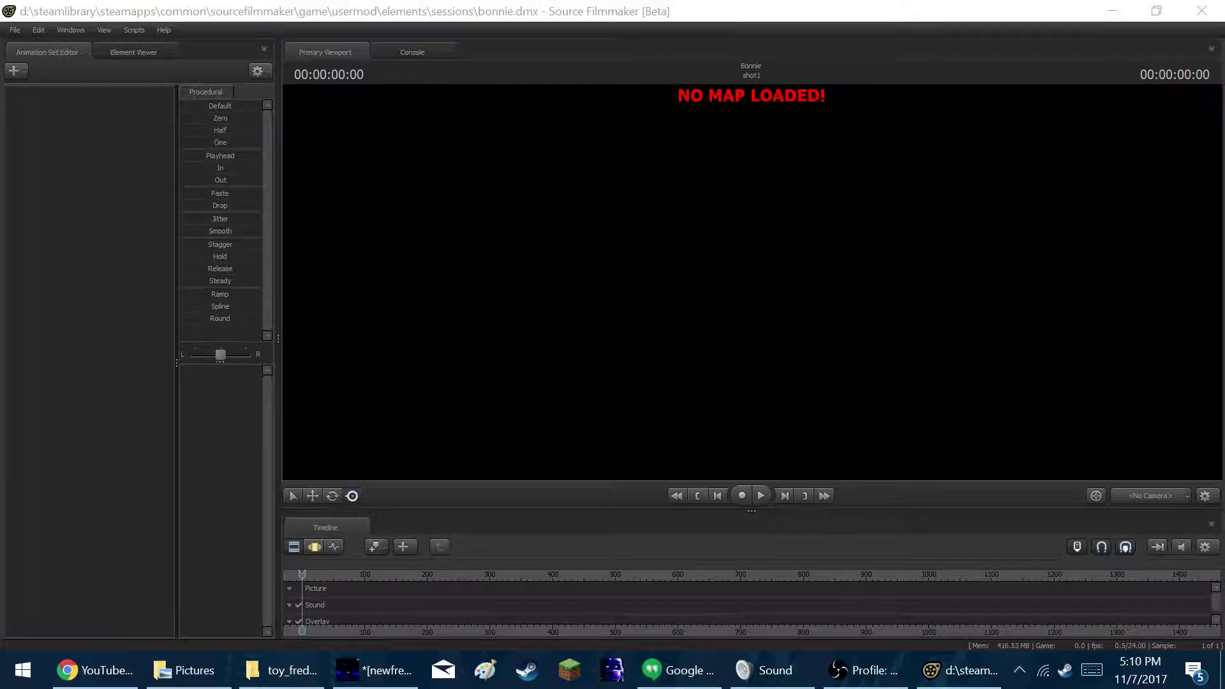
left_click(629, 16)
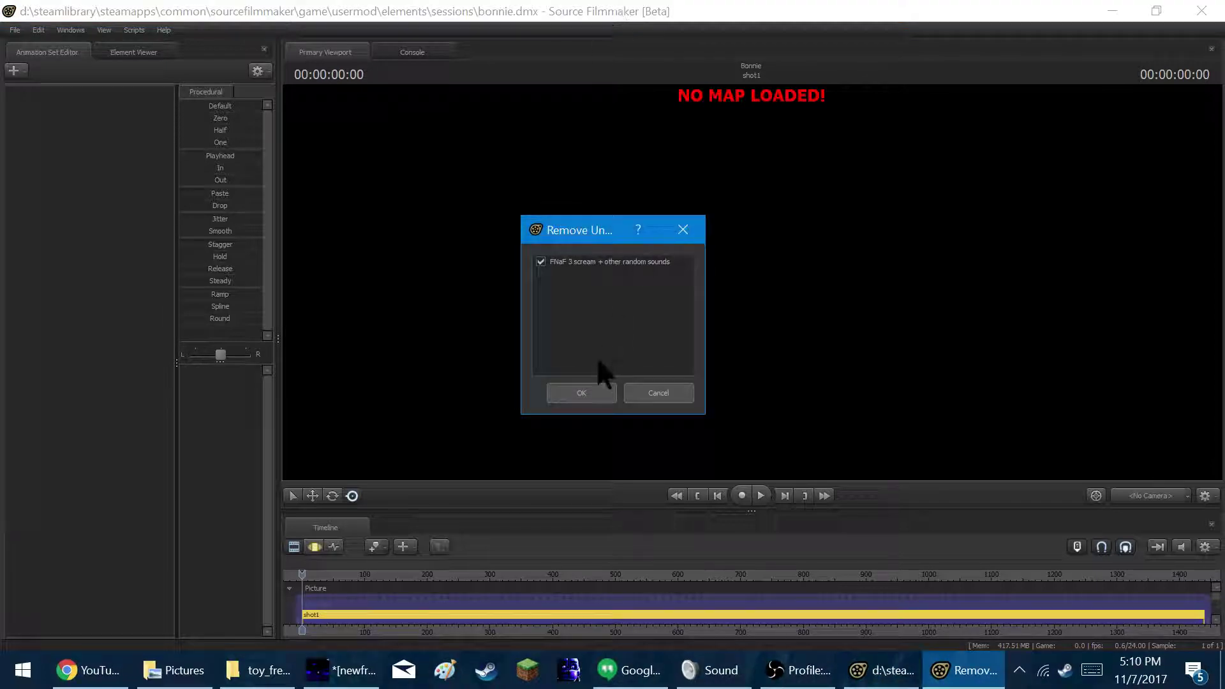
left_click(581, 395)
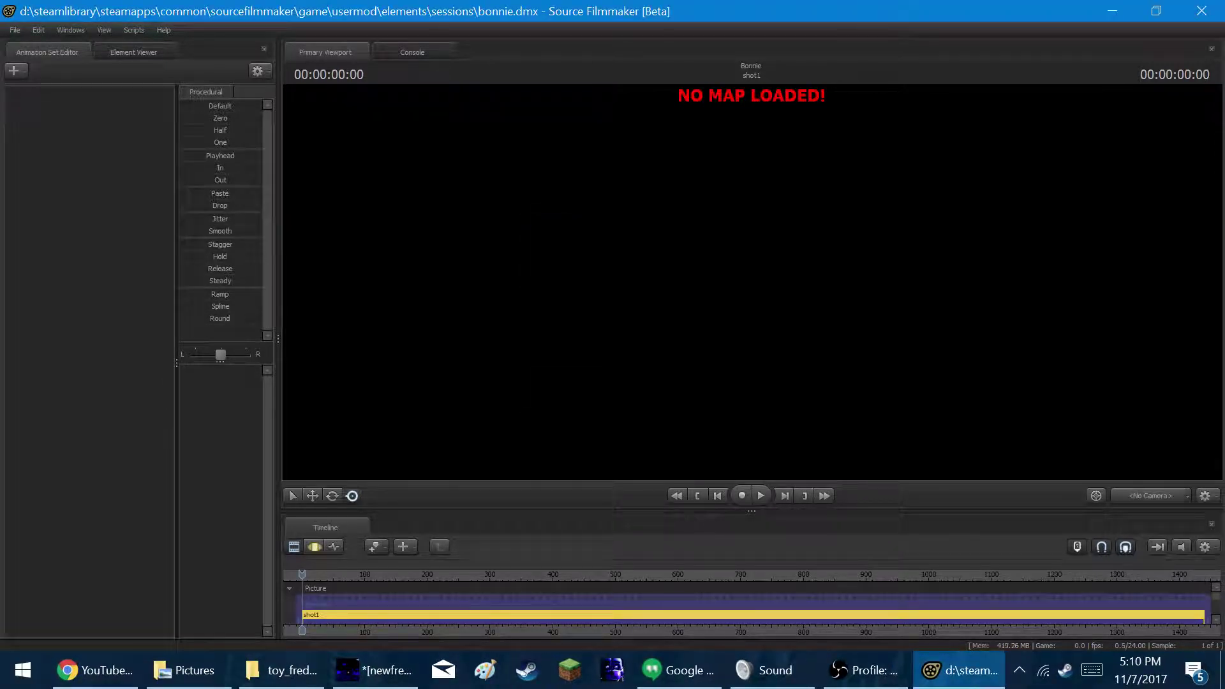
Step: Load the sfm_flatvoid_grass.bsp map via File > Load Map
left_click(14, 30)
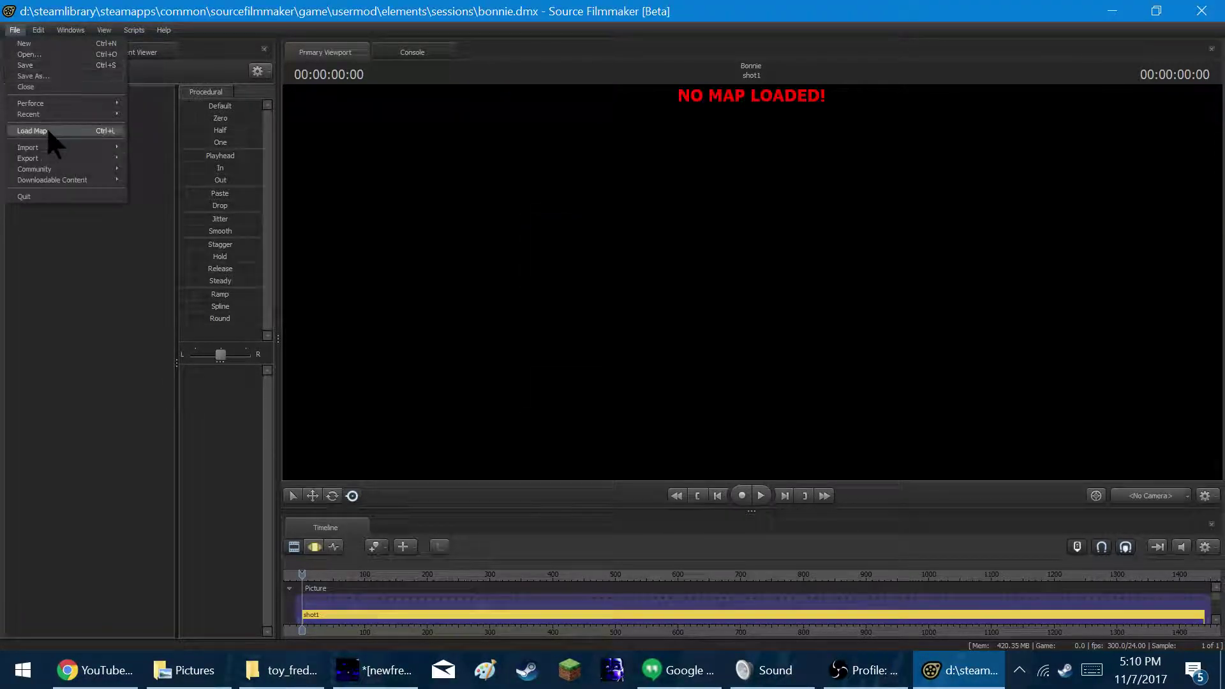
left_click(47, 127)
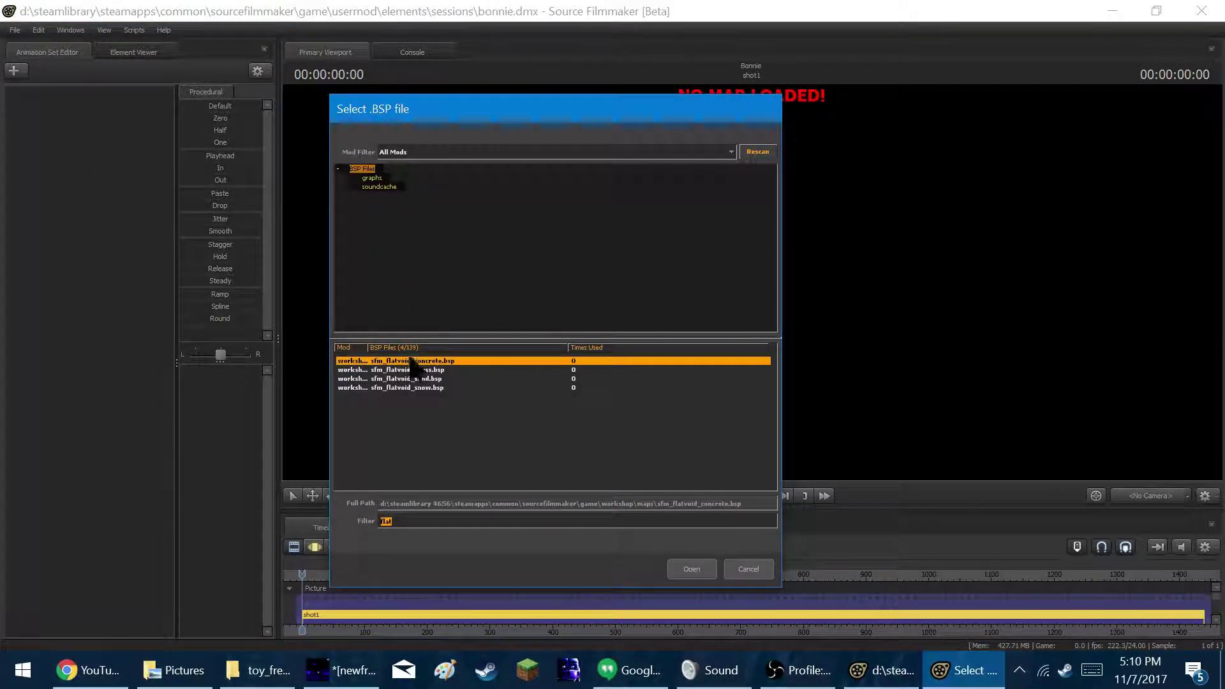
left_click(441, 370)
double_click(444, 371)
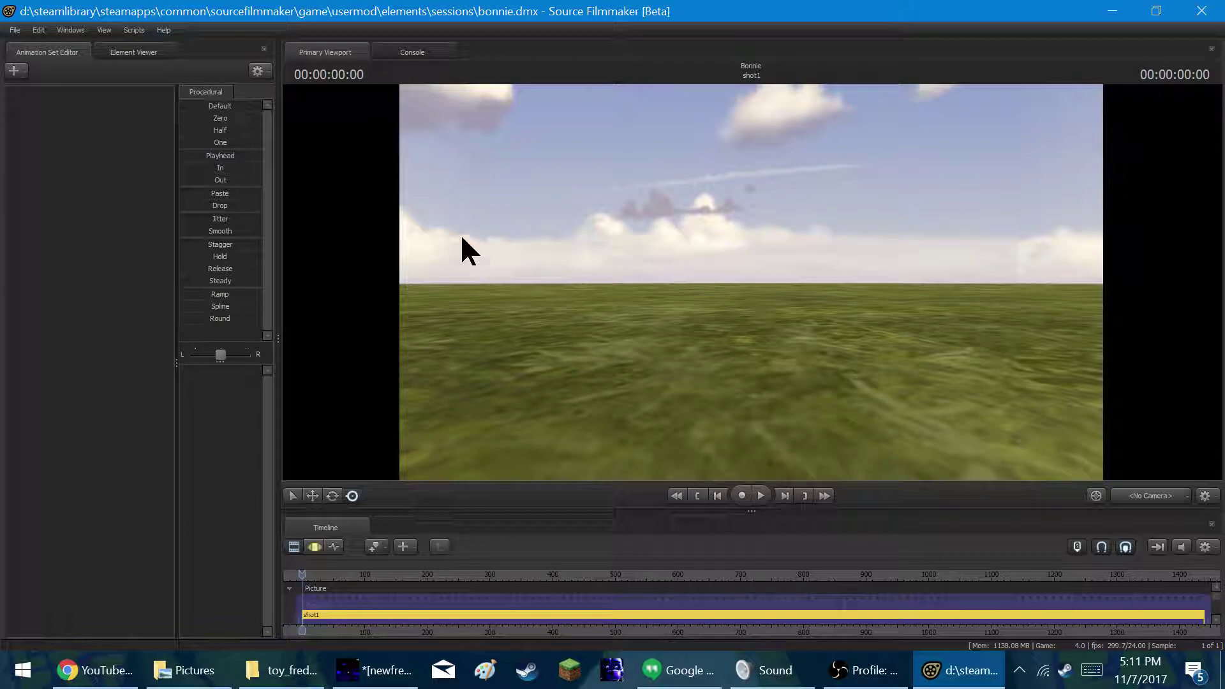
Step: Add a new scene camera, camera1, from the viewport camera options
left_click(1204, 496)
mouse_move(1148, 541)
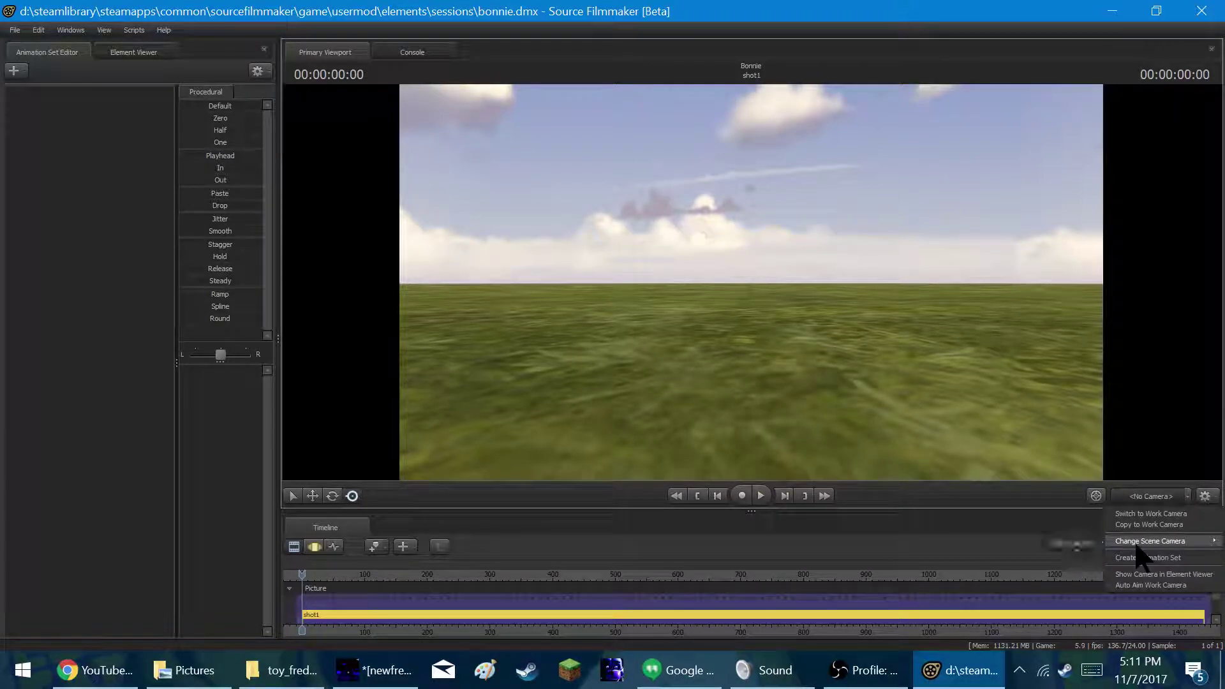
left_click(1049, 544)
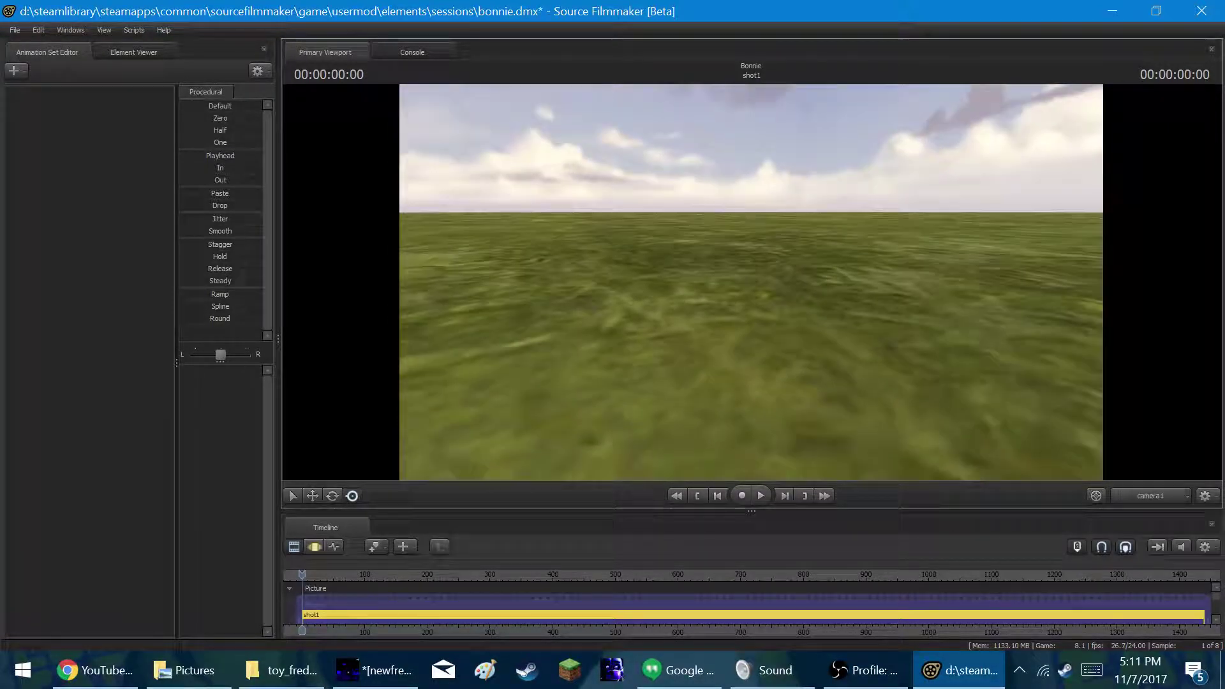
Step: Create a new light animation set, light1, in the Animation Set Editor
left_click(23, 71)
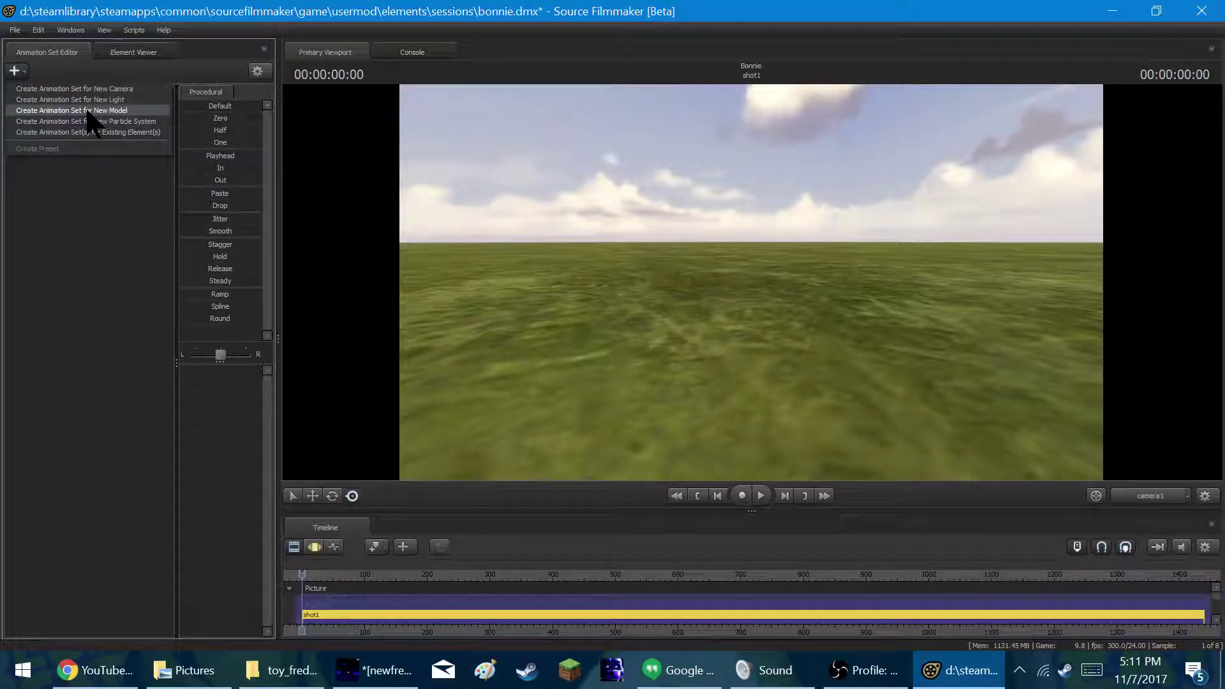
left_click(89, 100)
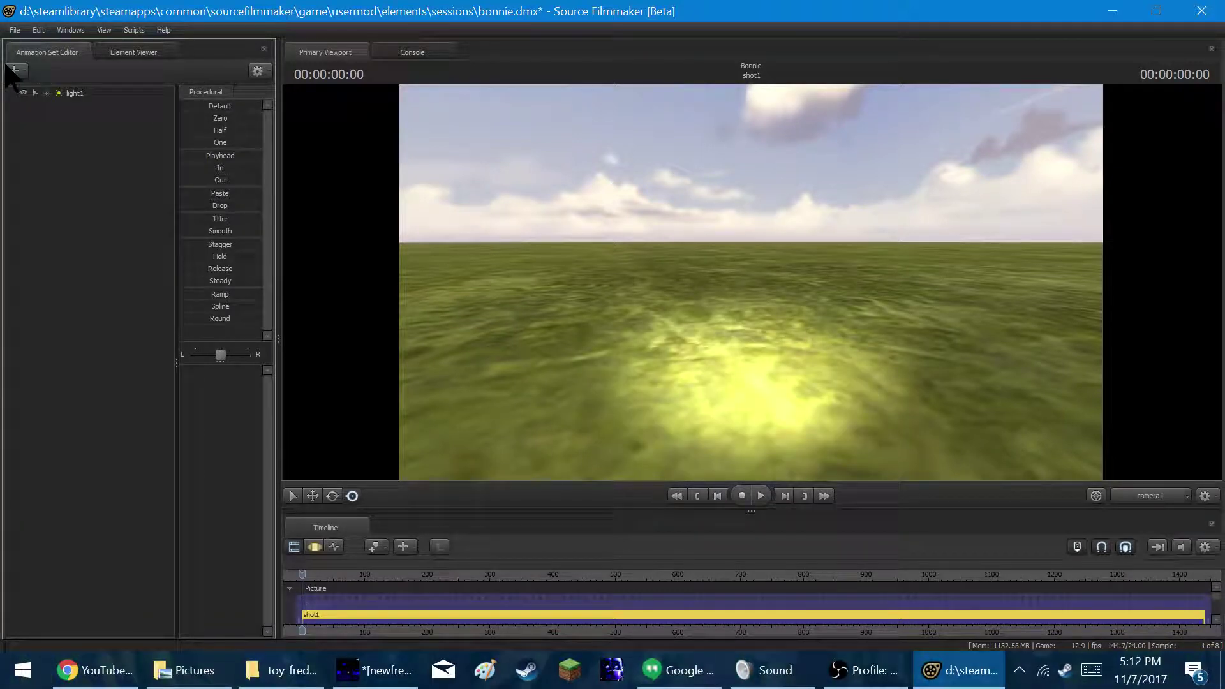
right_click(75, 93)
left_click(83, 111)
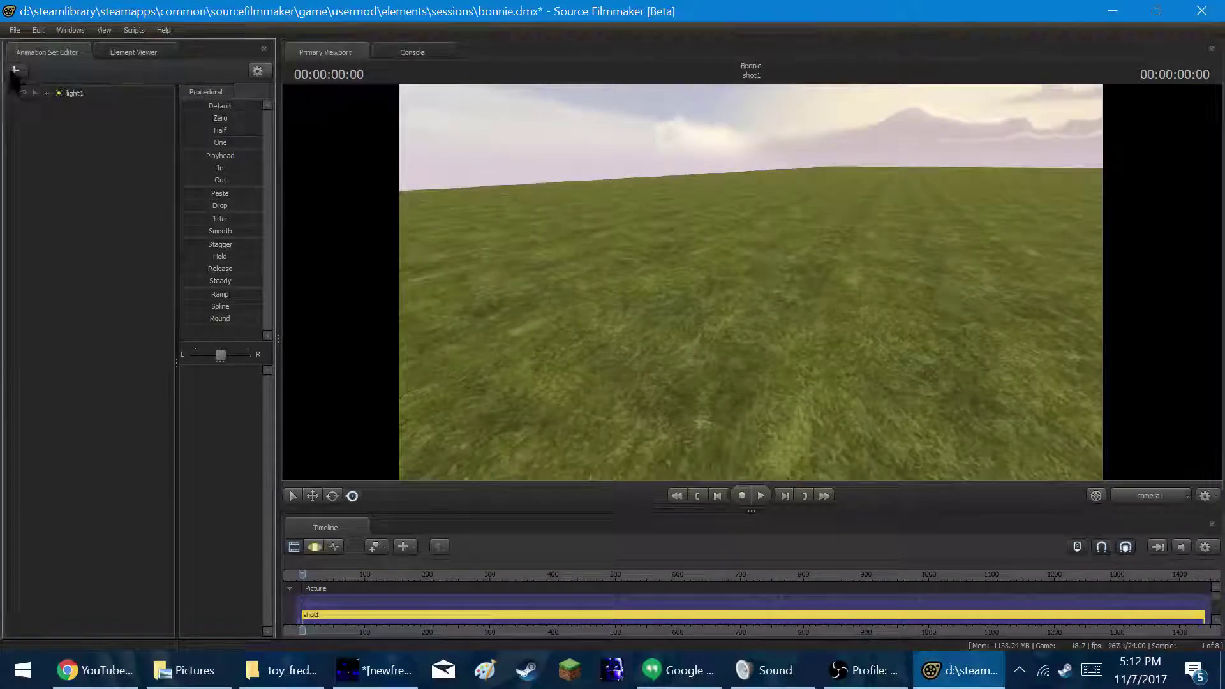
Step: Add the ragdoll_toy_freddy.mdl model from splinks and frame Freddy in the viewport
left_click(14, 71)
left_click(122, 102)
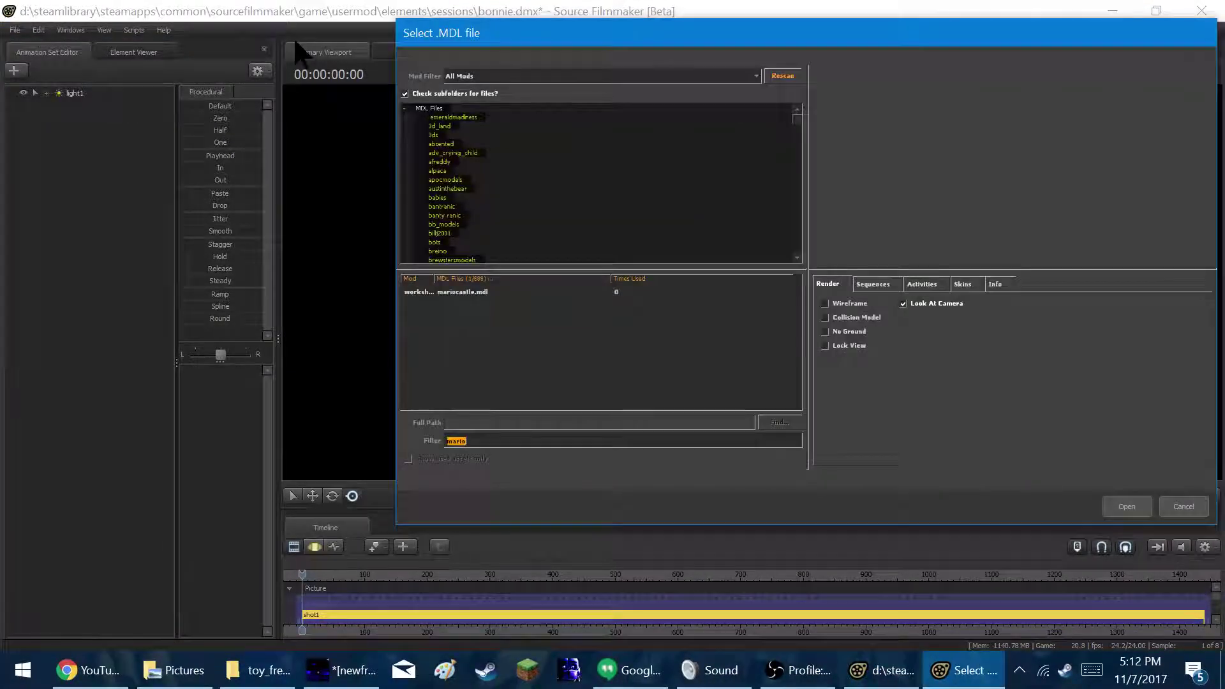
type("spl")
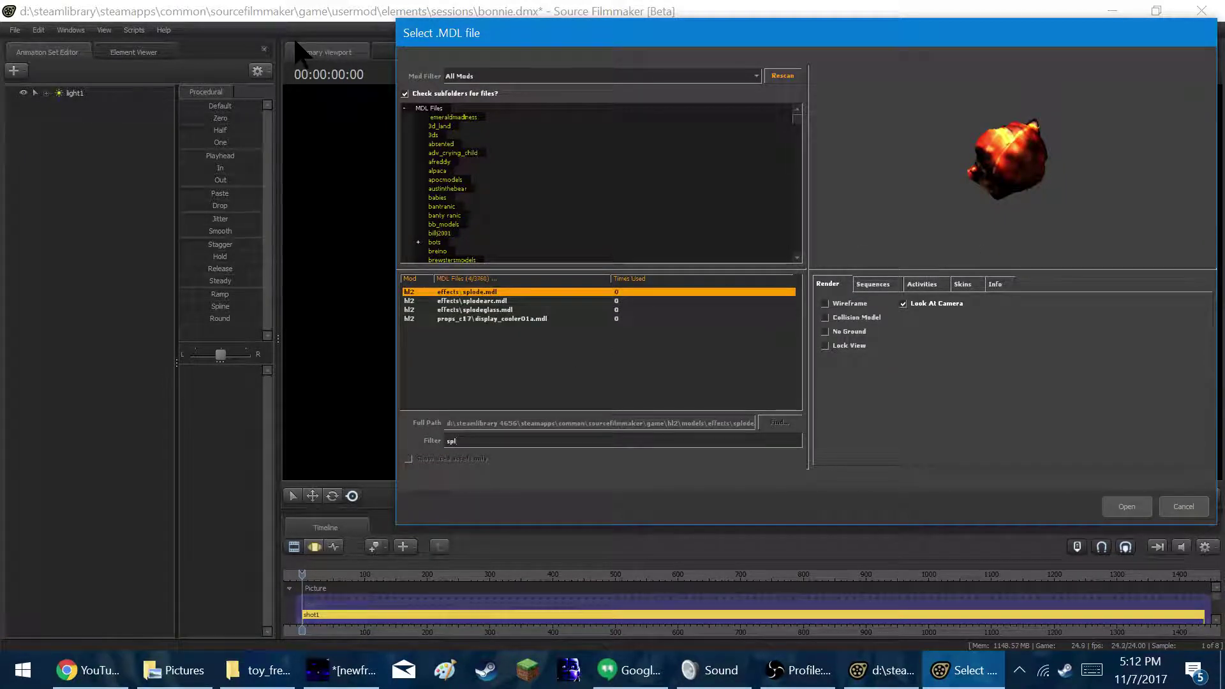
type("inter")
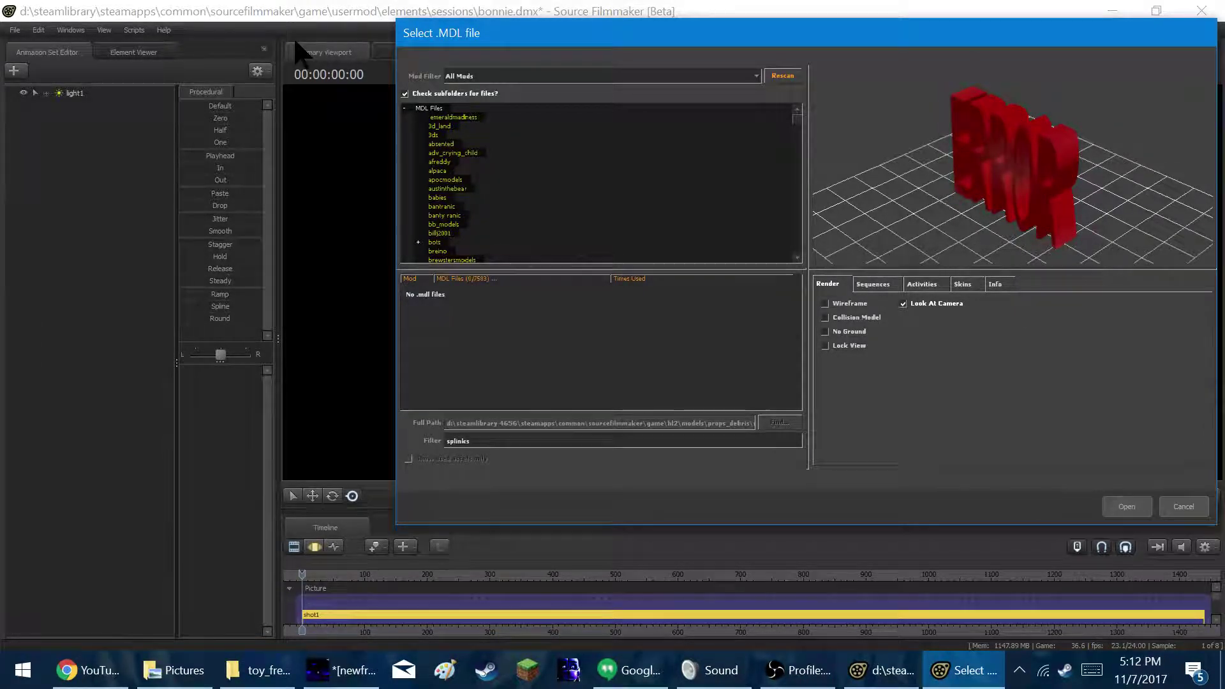
key("Escape")
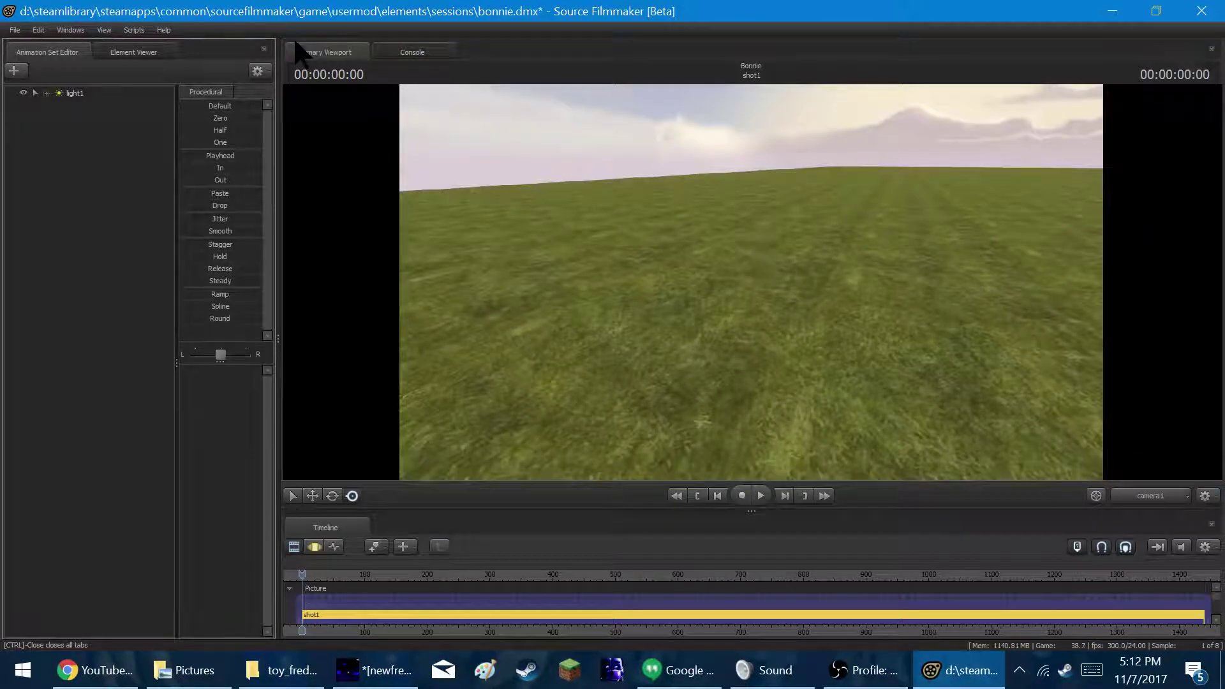
left_click(14, 70)
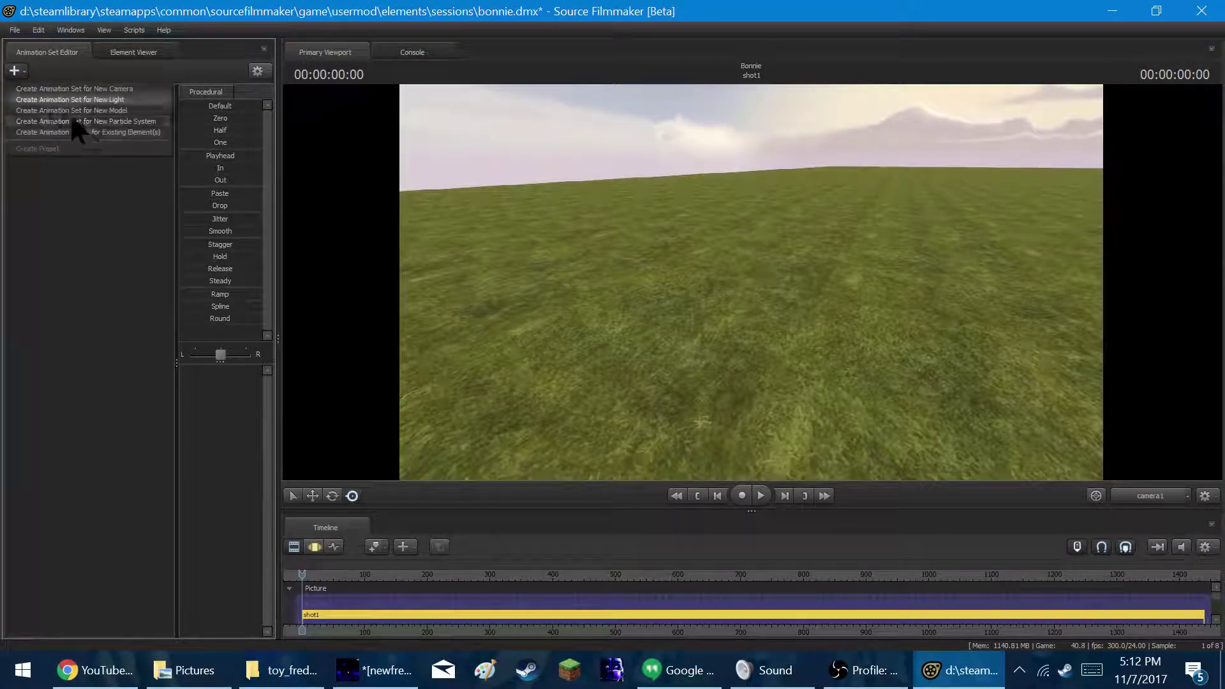
left_click(71, 111)
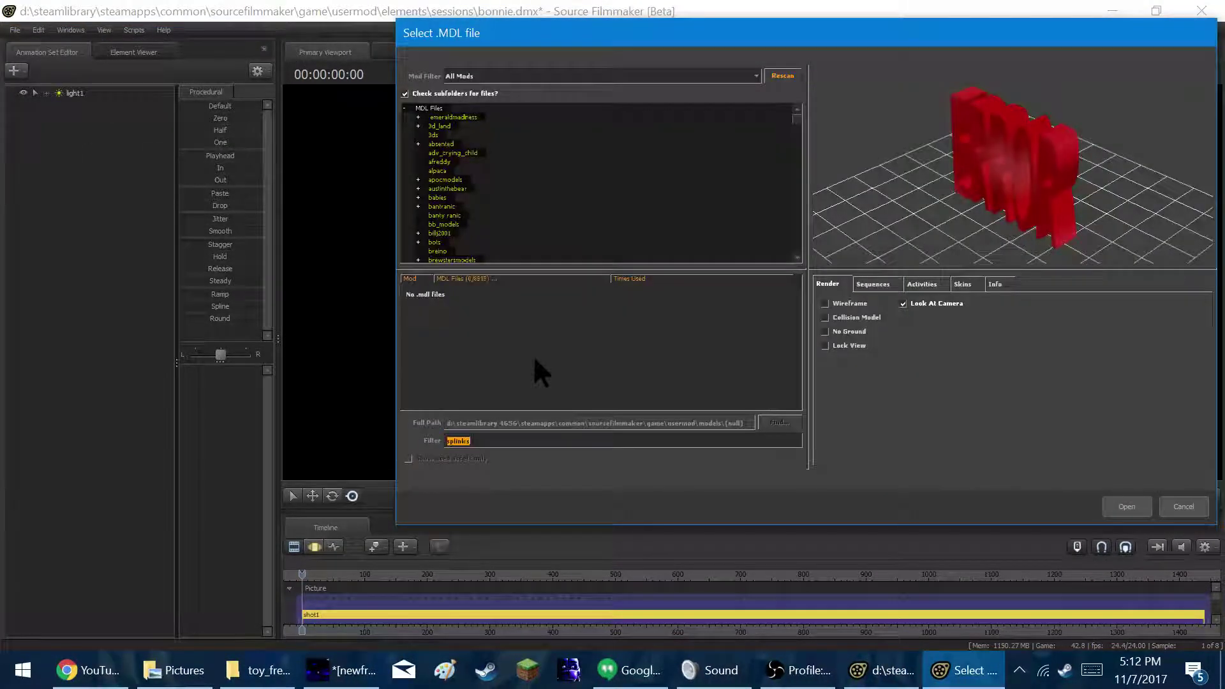
left_click(541, 441)
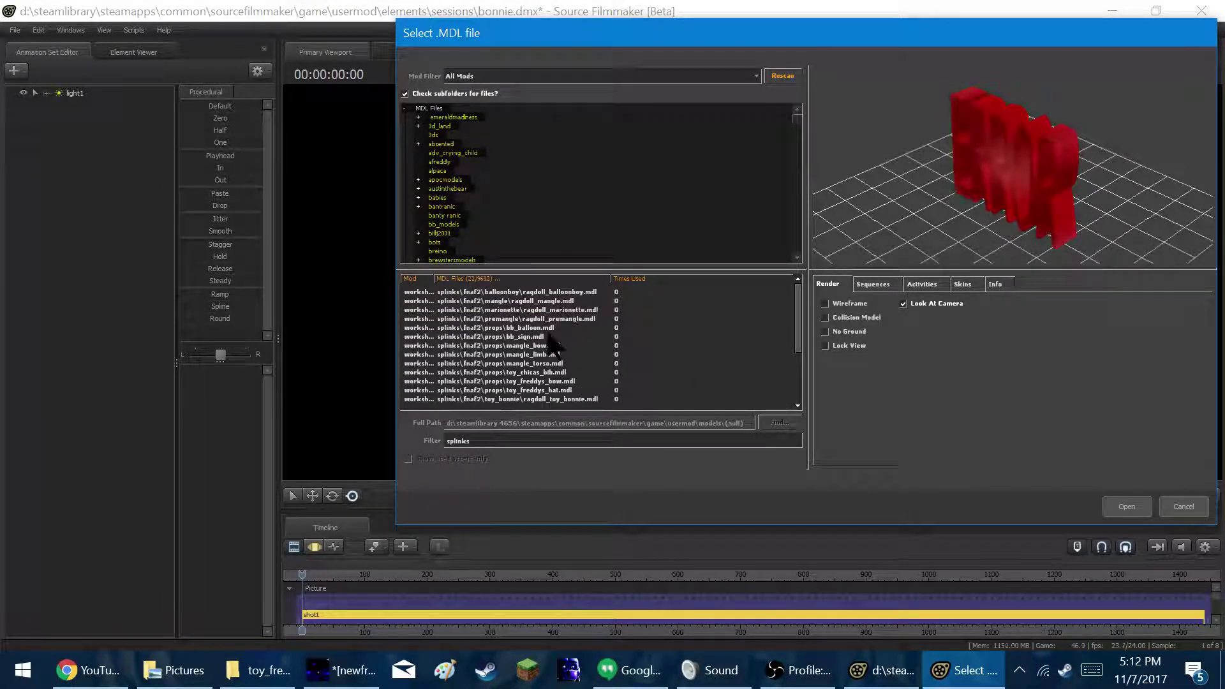
scroll(562, 354, "down", 1)
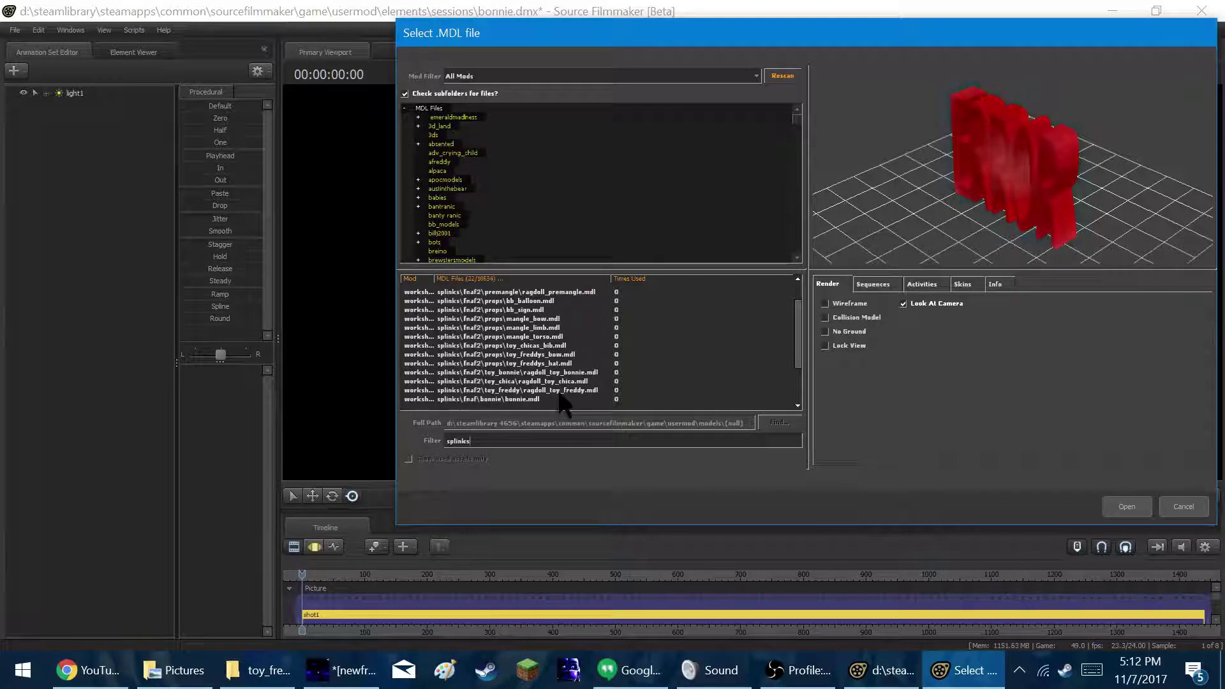
left_click(766, 390)
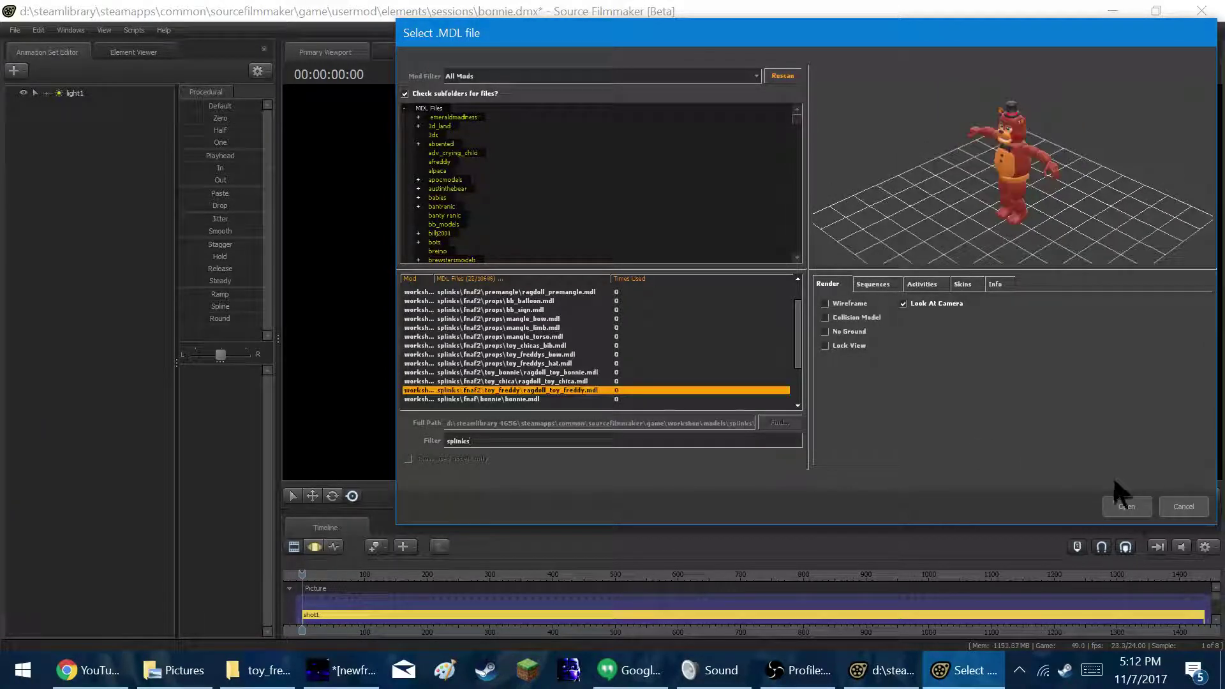
left_click(1127, 507)
mouse_move(836, 300)
left_mouse_down()
mouse_move(836, 313)
mouse_move(836, 287)
mouse_move(836, 312)
left_mouse_up()
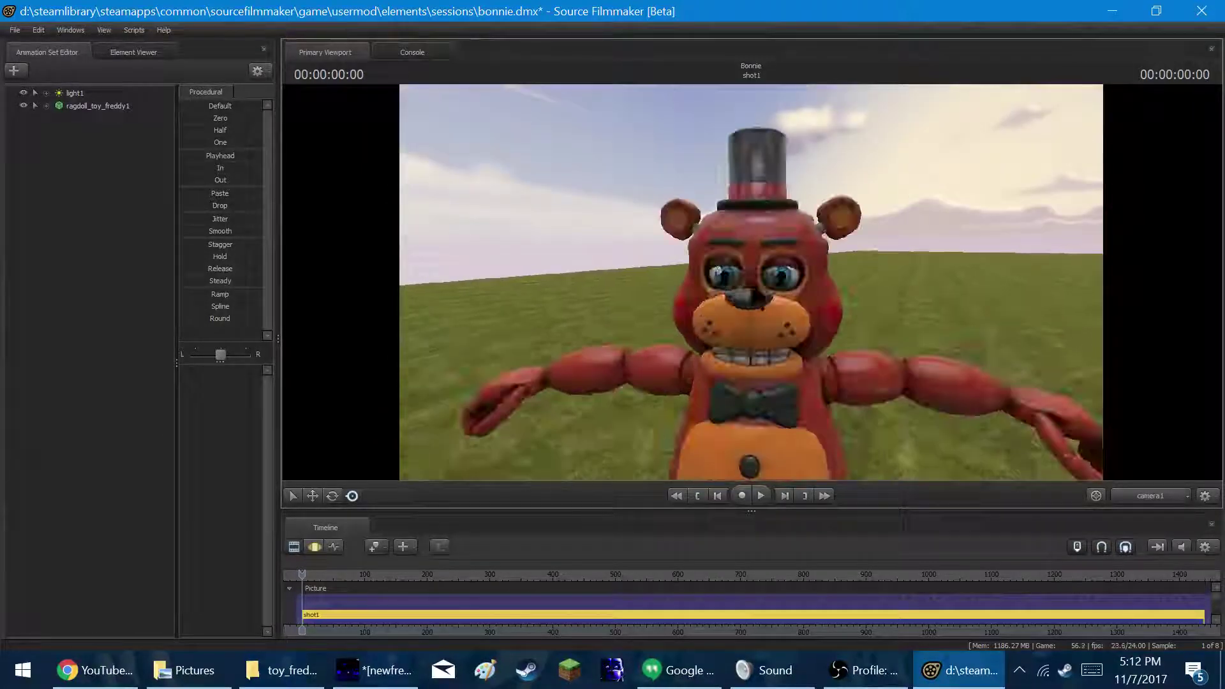
Step: Add override materials to the ragdoll_toy_freddy1 animation set
left_click(83, 107)
right_click(91, 110)
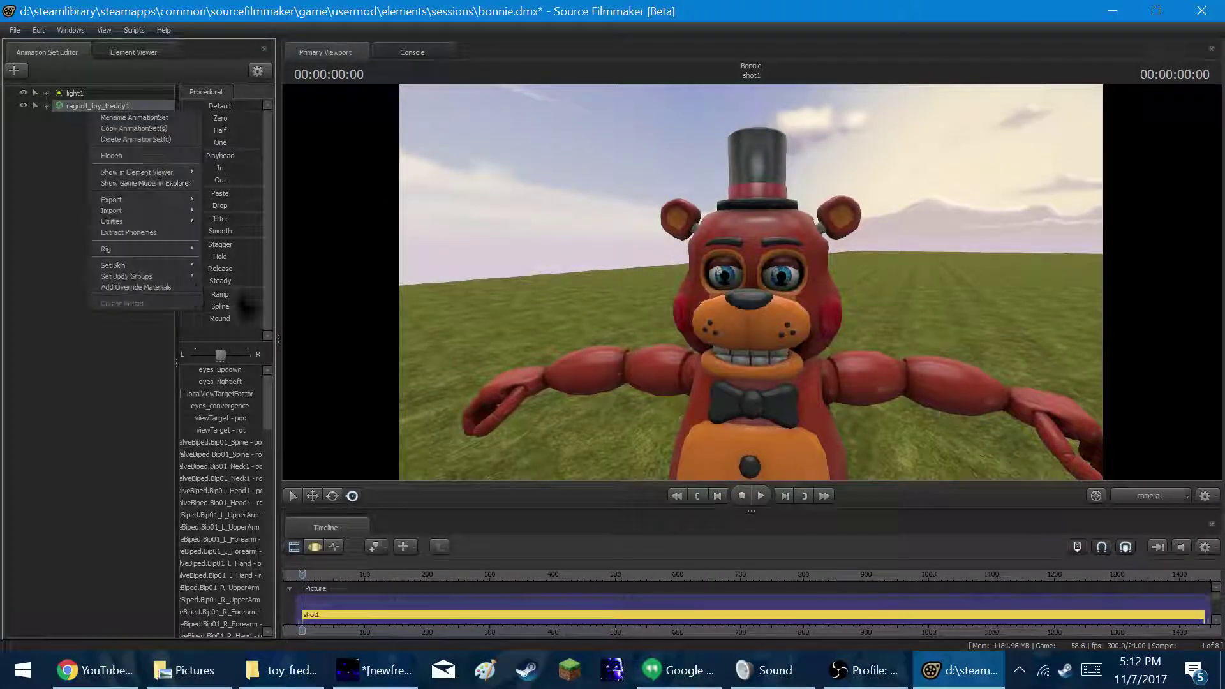
mouse_move(183, 287)
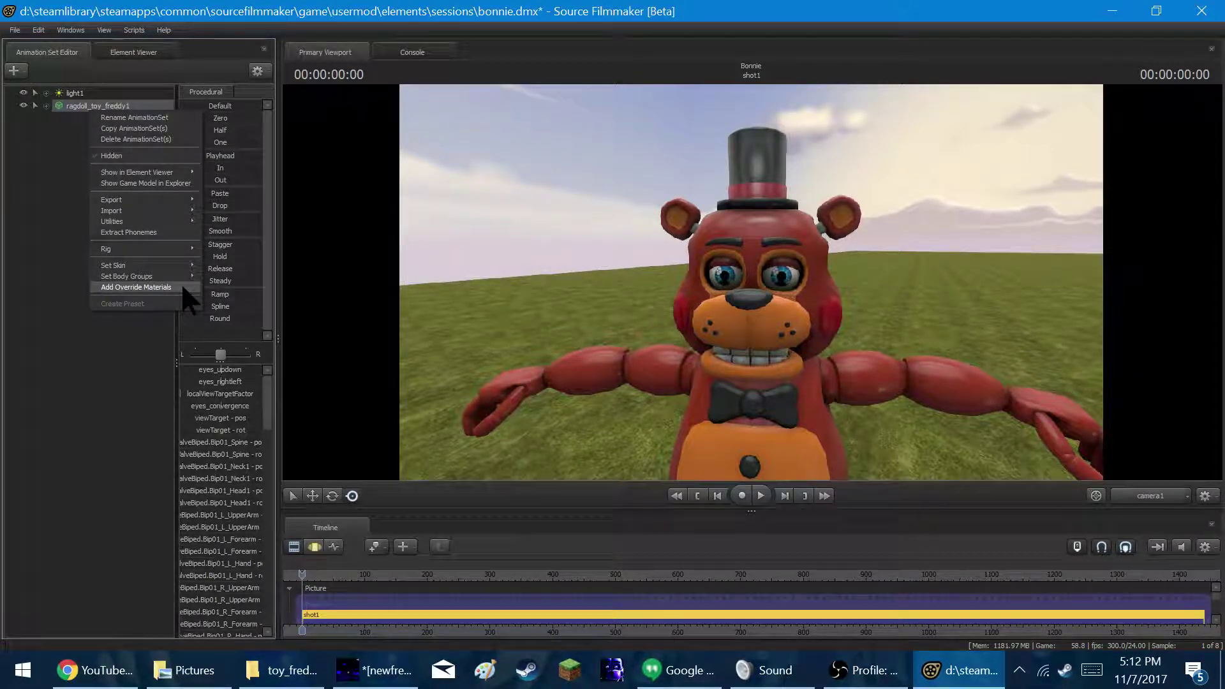
left_click(181, 286)
Step: Show the Toy Freddy model's data in the Element Viewer
right_click(120, 106)
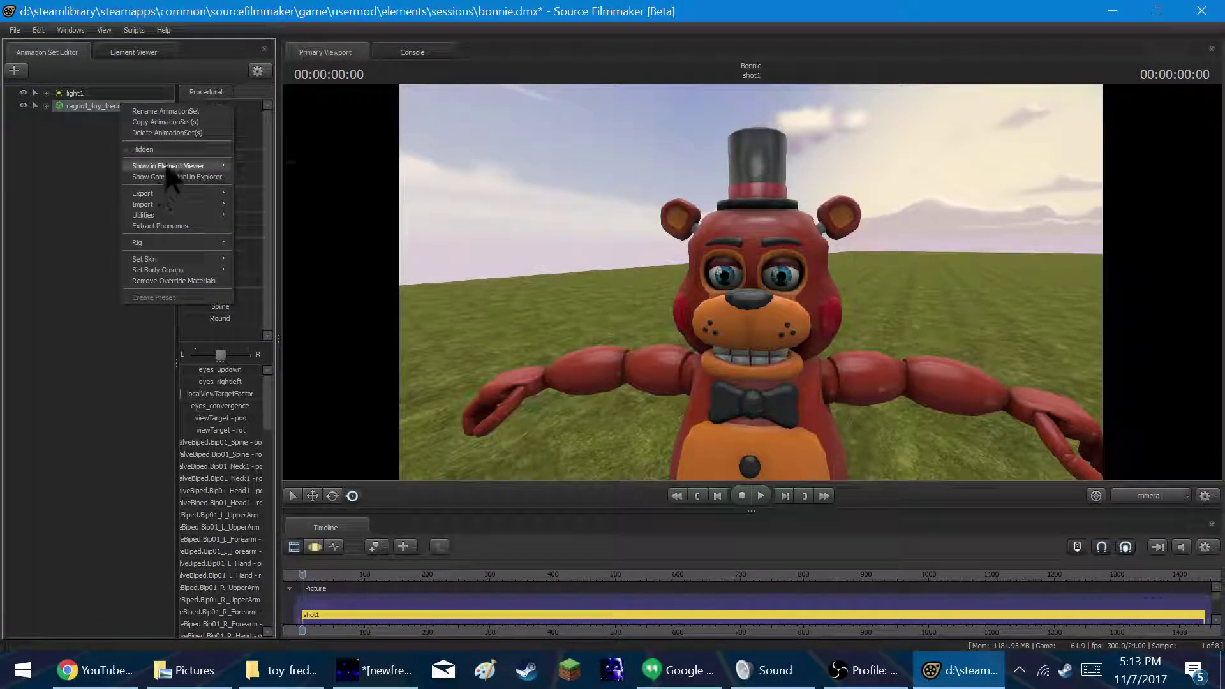
mouse_move(185, 167)
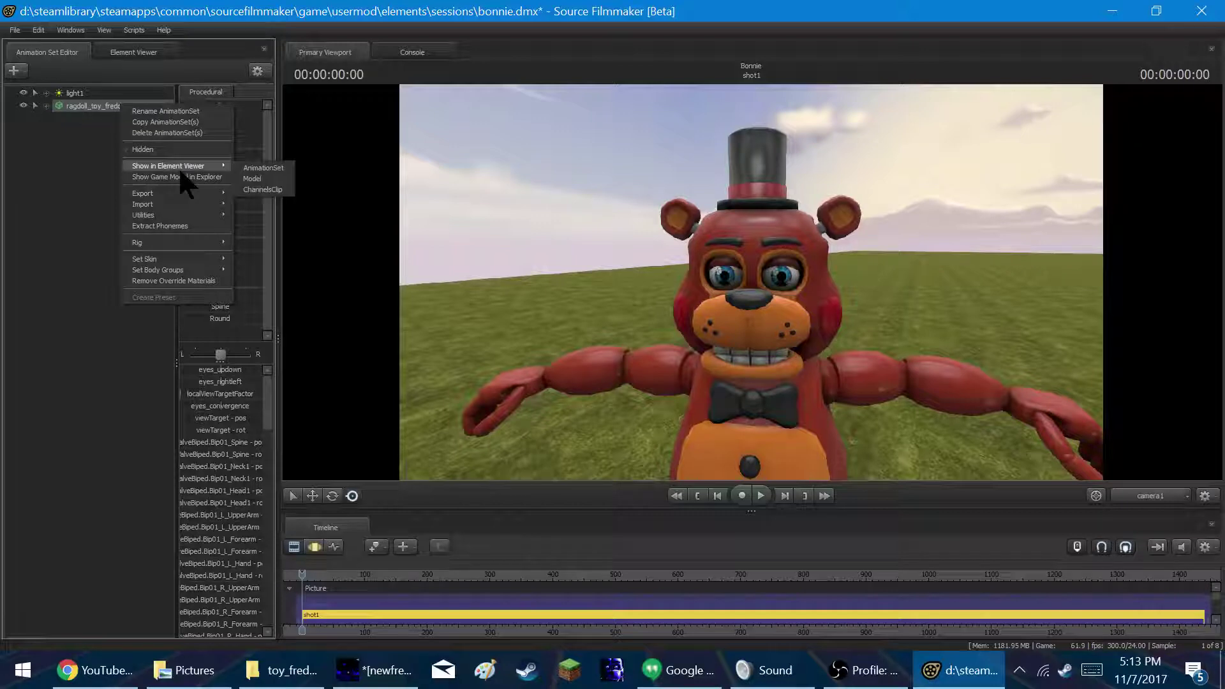
left_click(255, 179)
Step: Expand the materials list and add a string attribute named $basetexture to newfreddy_head
double_click(37, 362)
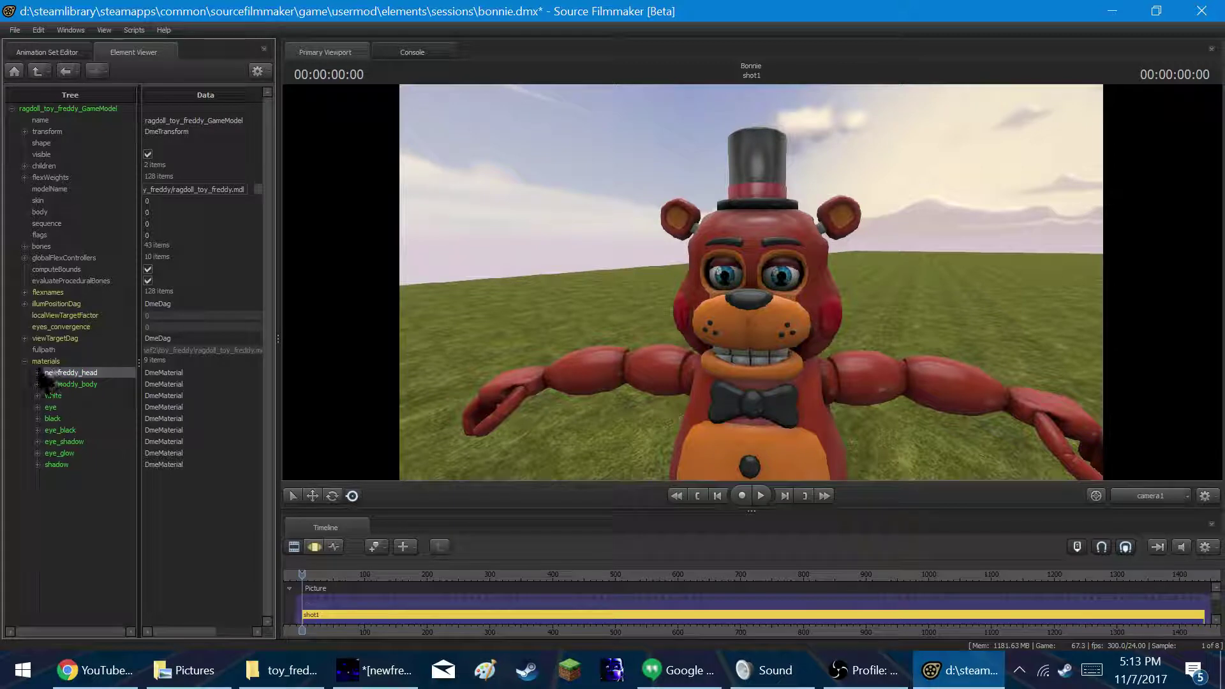
left_click(38, 373)
right_click(57, 372)
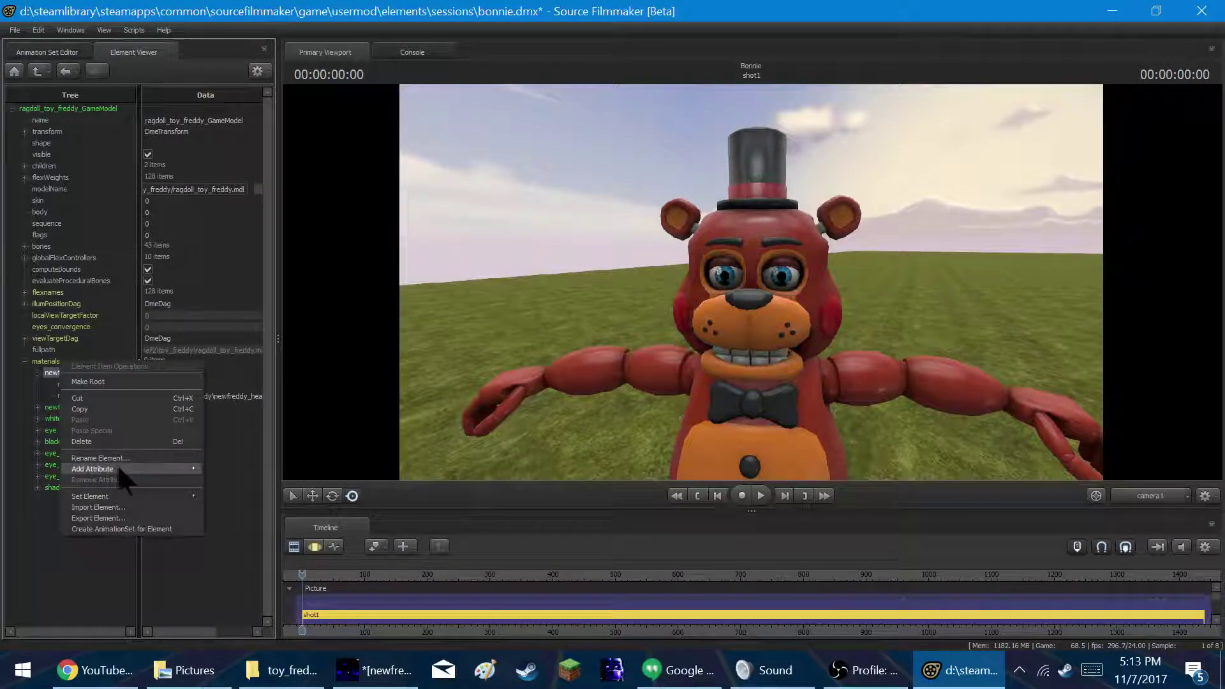
mouse_move(200, 469)
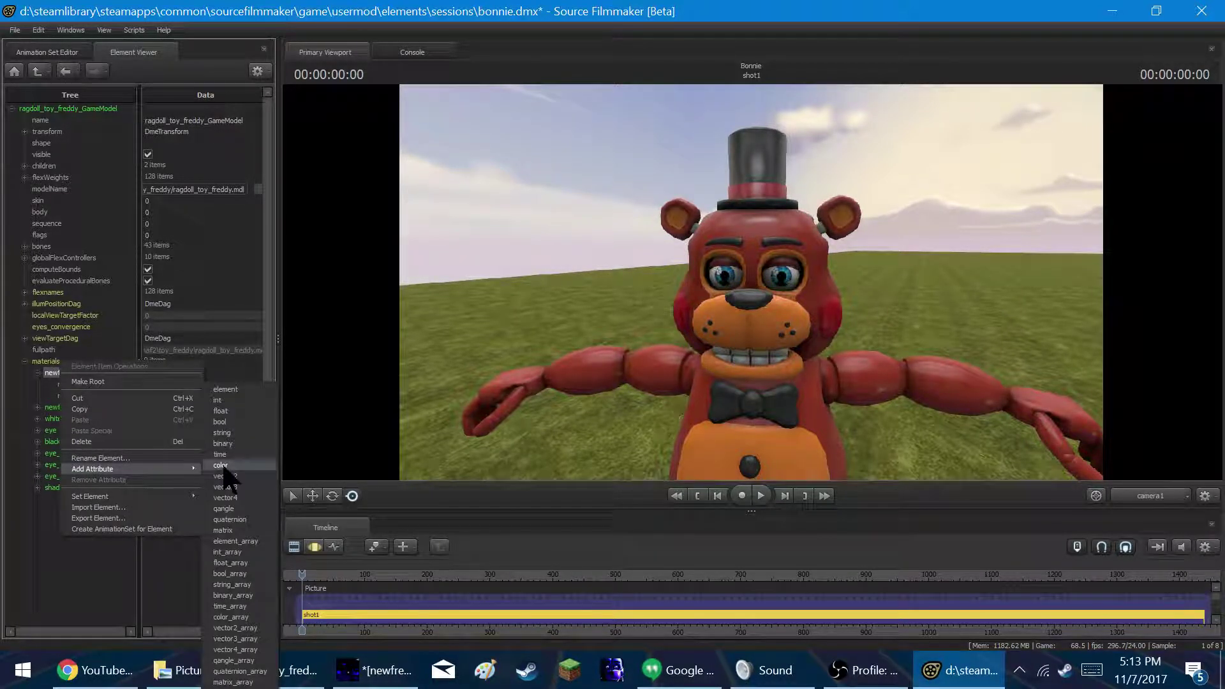
left_click(225, 432)
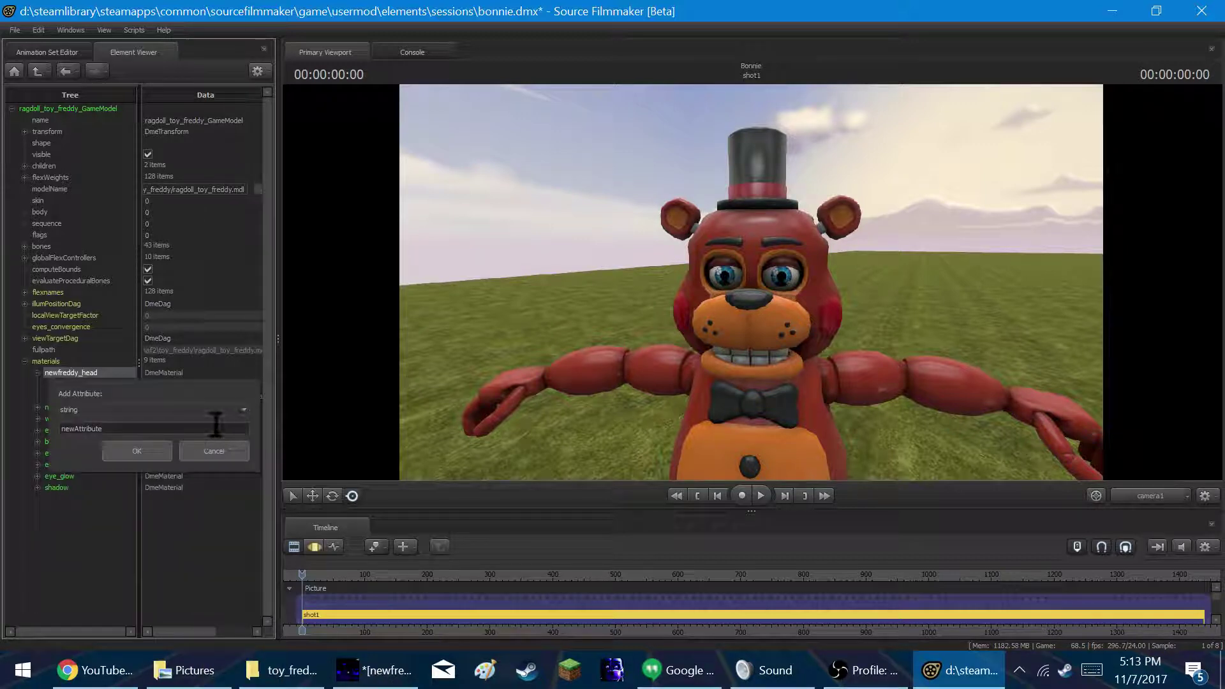
key("BackSpace")
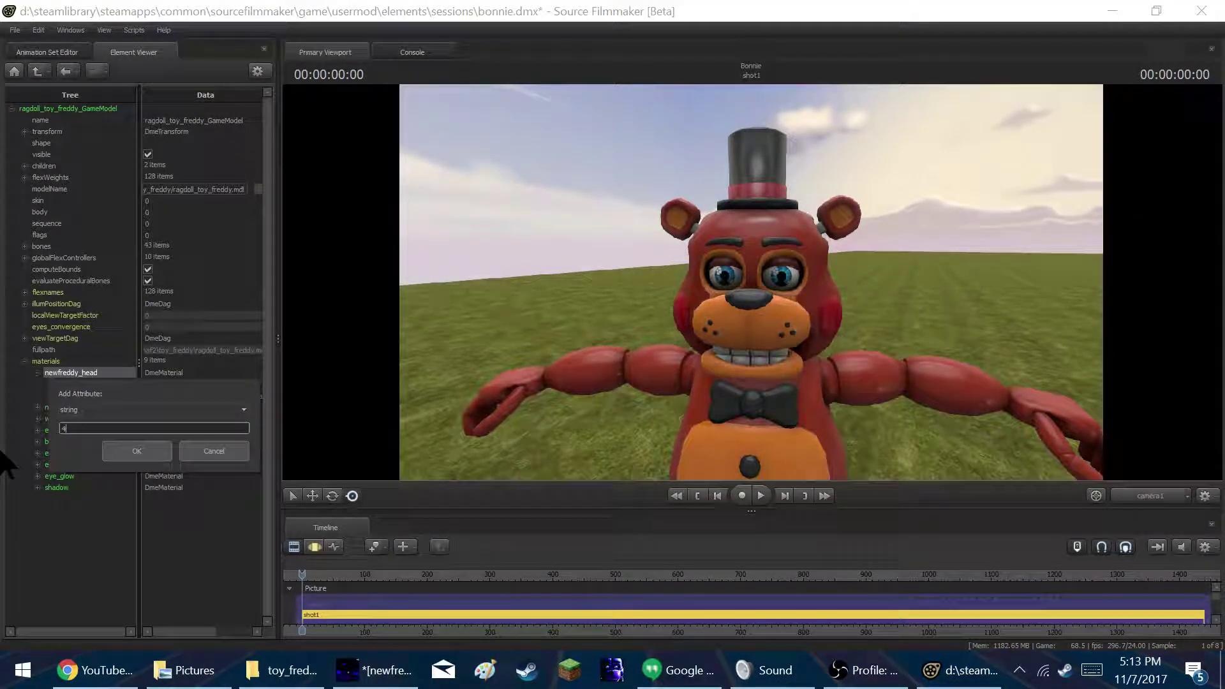
type("$basetext")
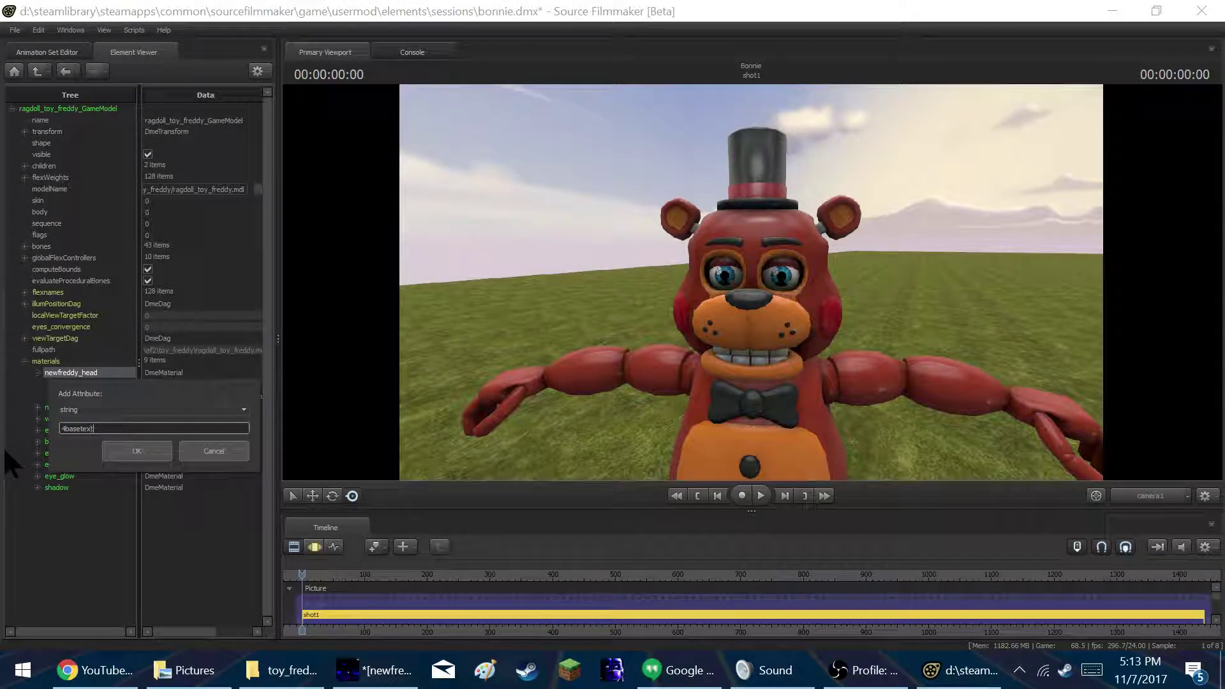
type("ure")
key("Return")
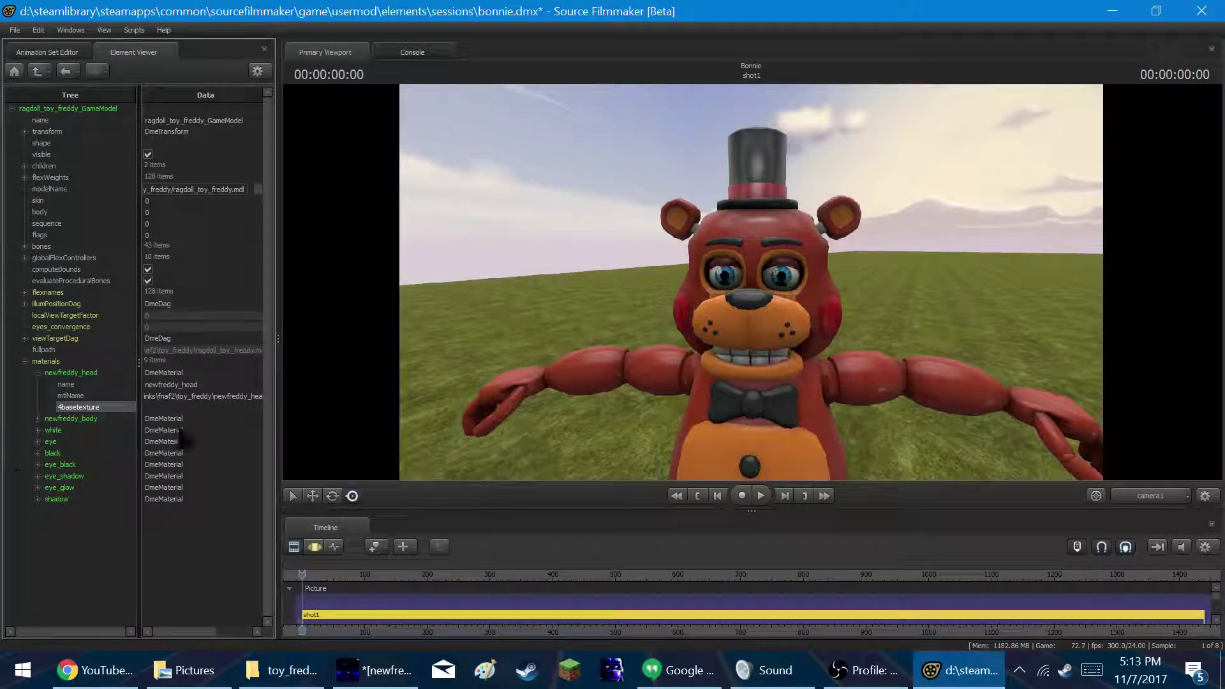
Step: Copy the head material's mtlName path and paste it into the $basetexture value
double_click(209, 398)
right_click(209, 402)
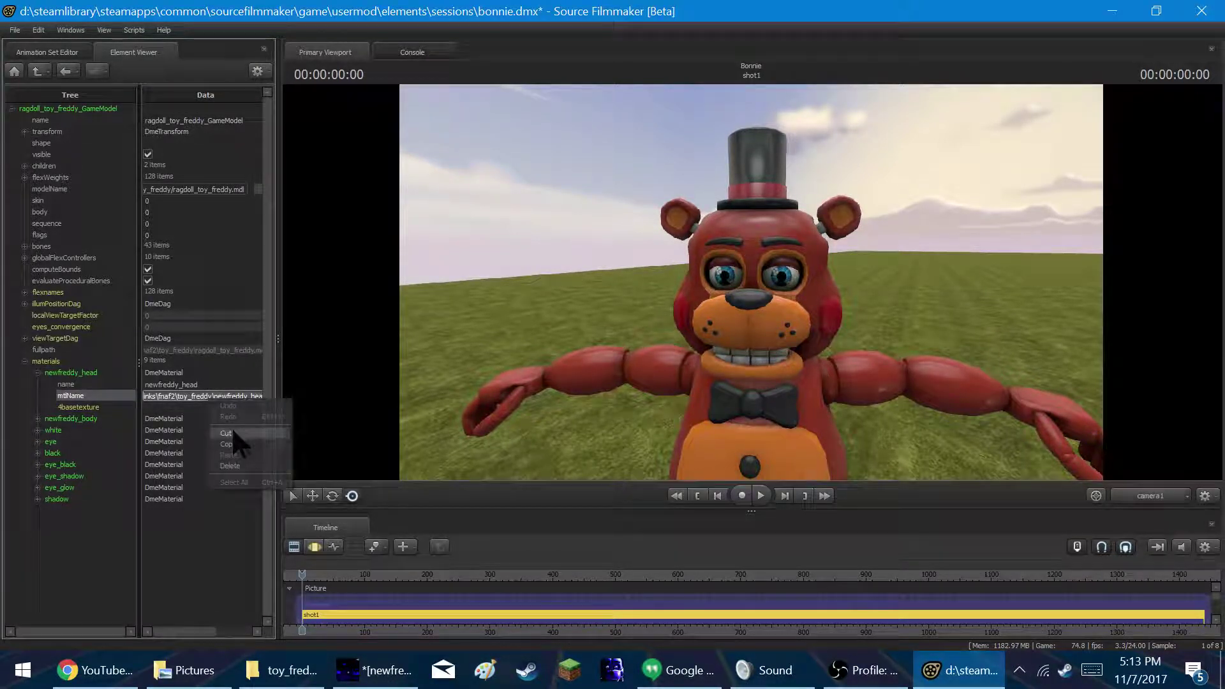
left_click(237, 452)
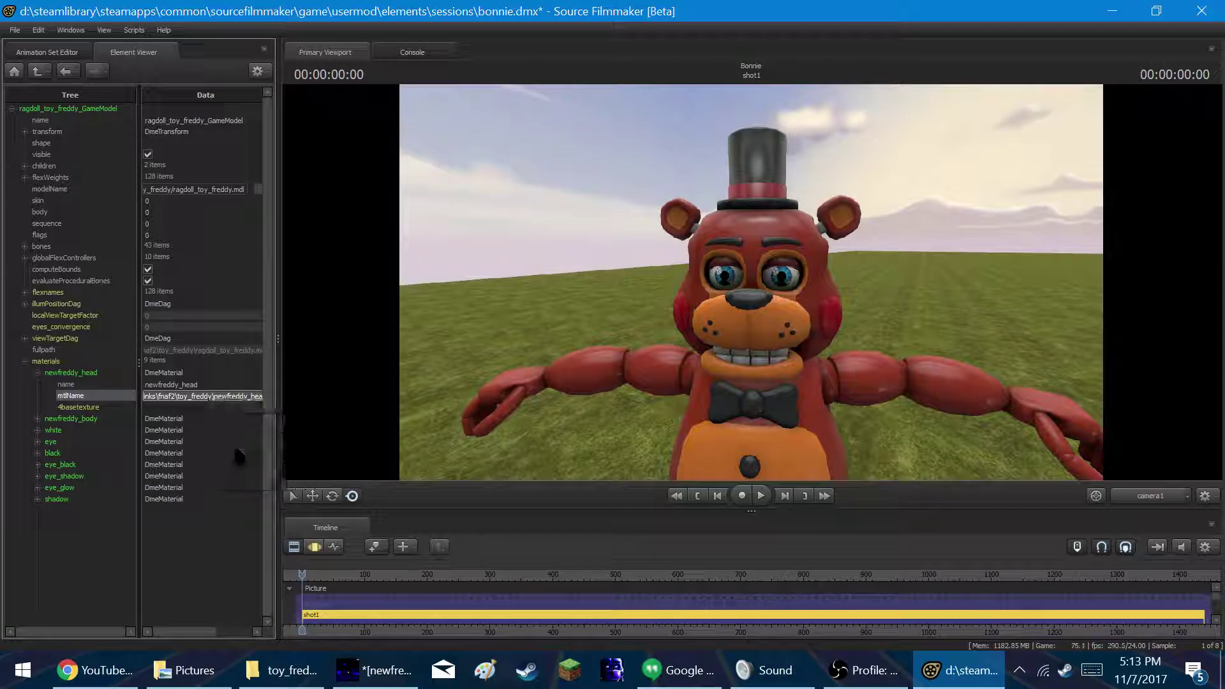
double_click(217, 408)
key("ctrl+v")
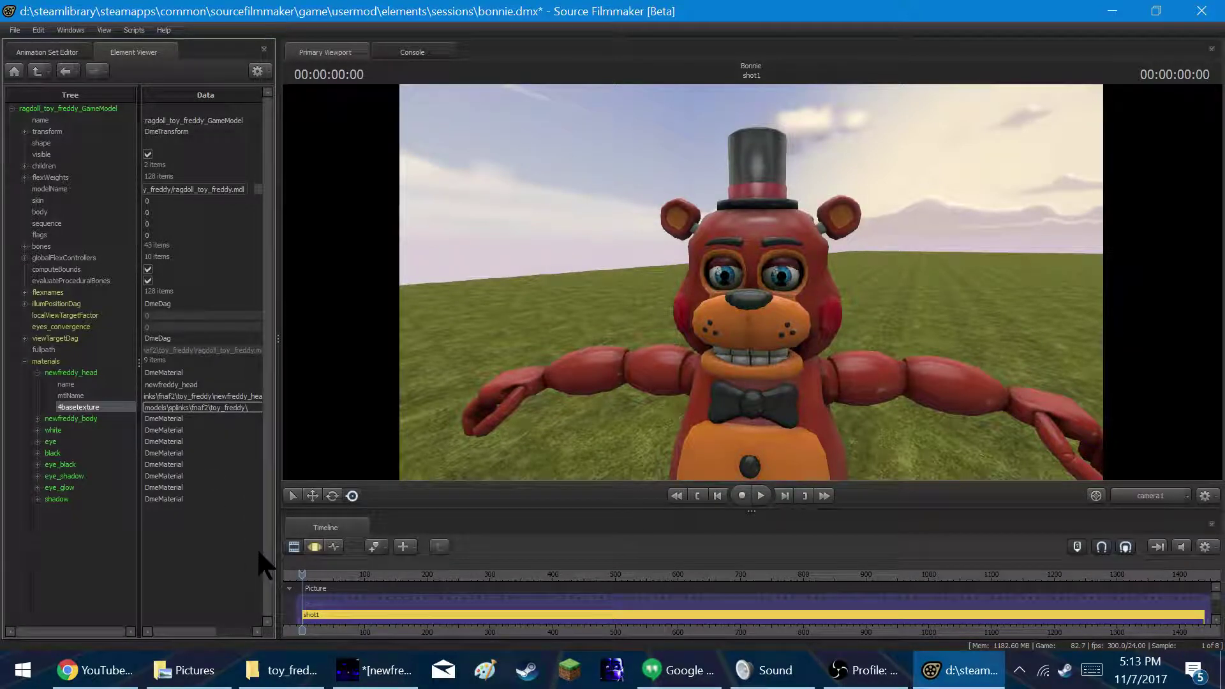
Step: Change the $basetexture file name so the path ends in toy_freddy\black&blue
left_click(287, 671)
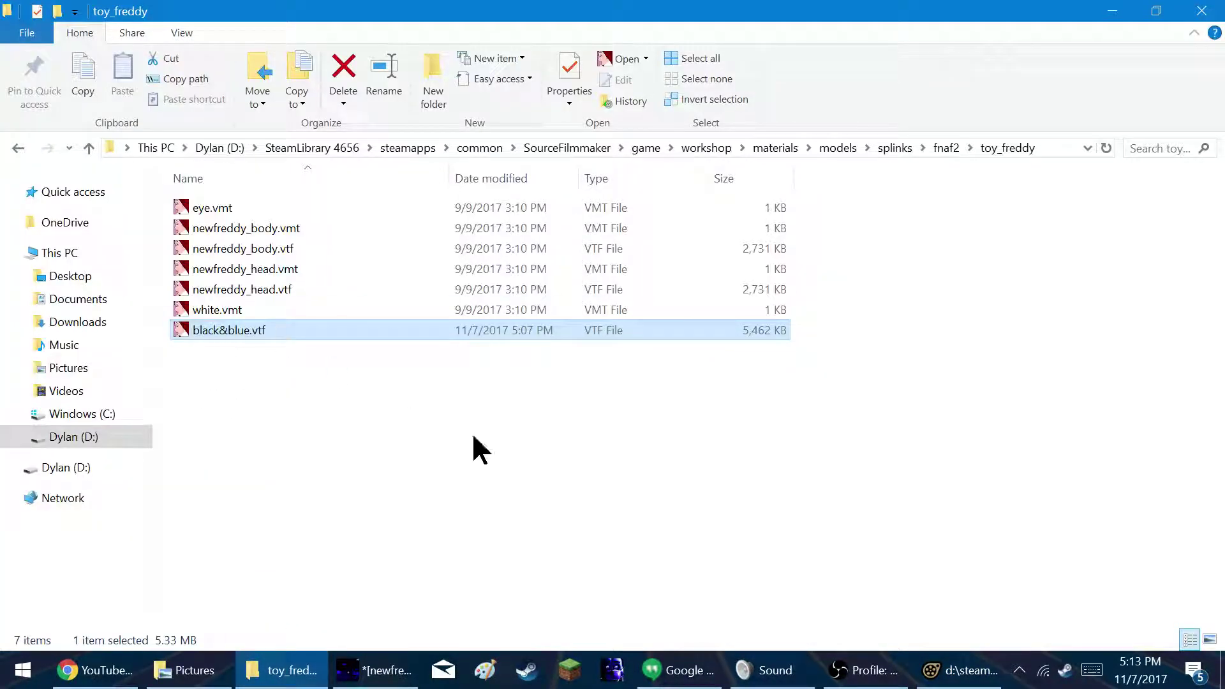
left_click(961, 671)
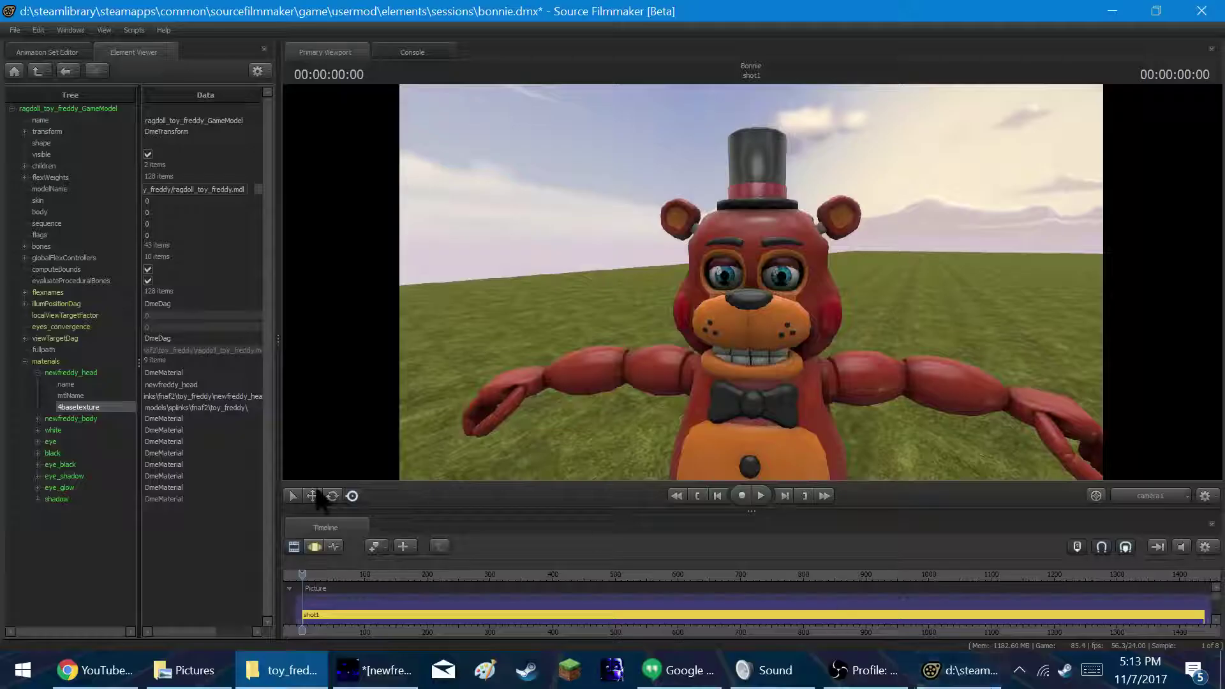
left_click(256, 409)
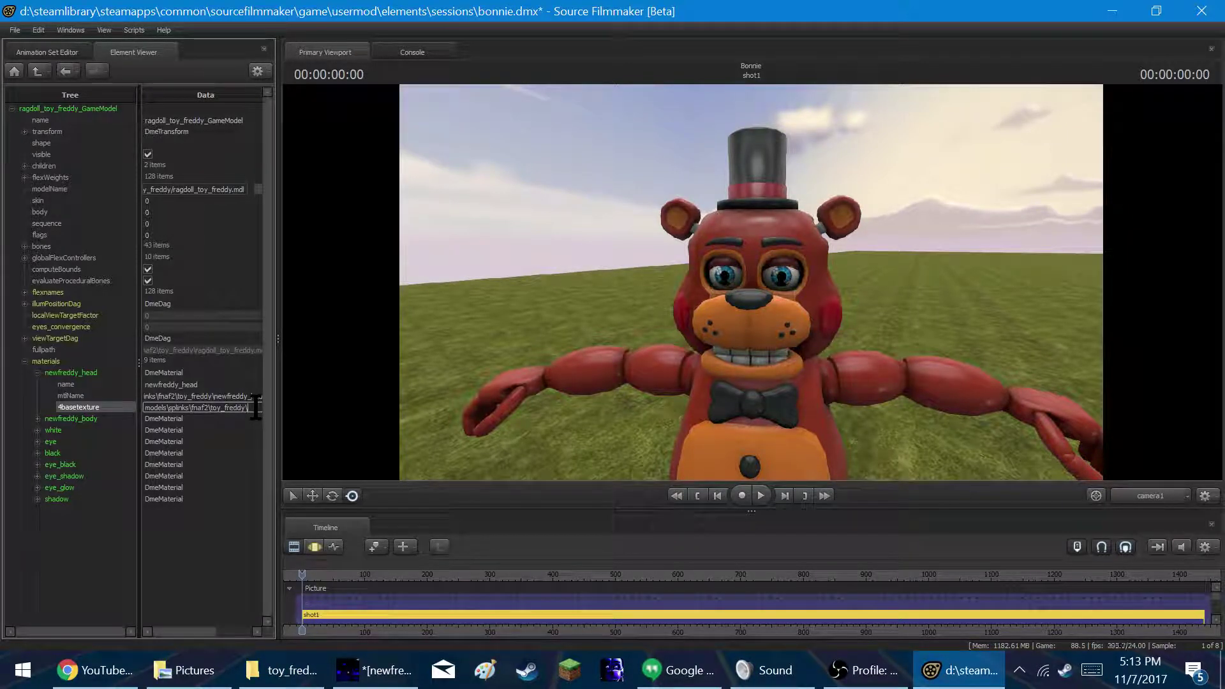
type("bla")
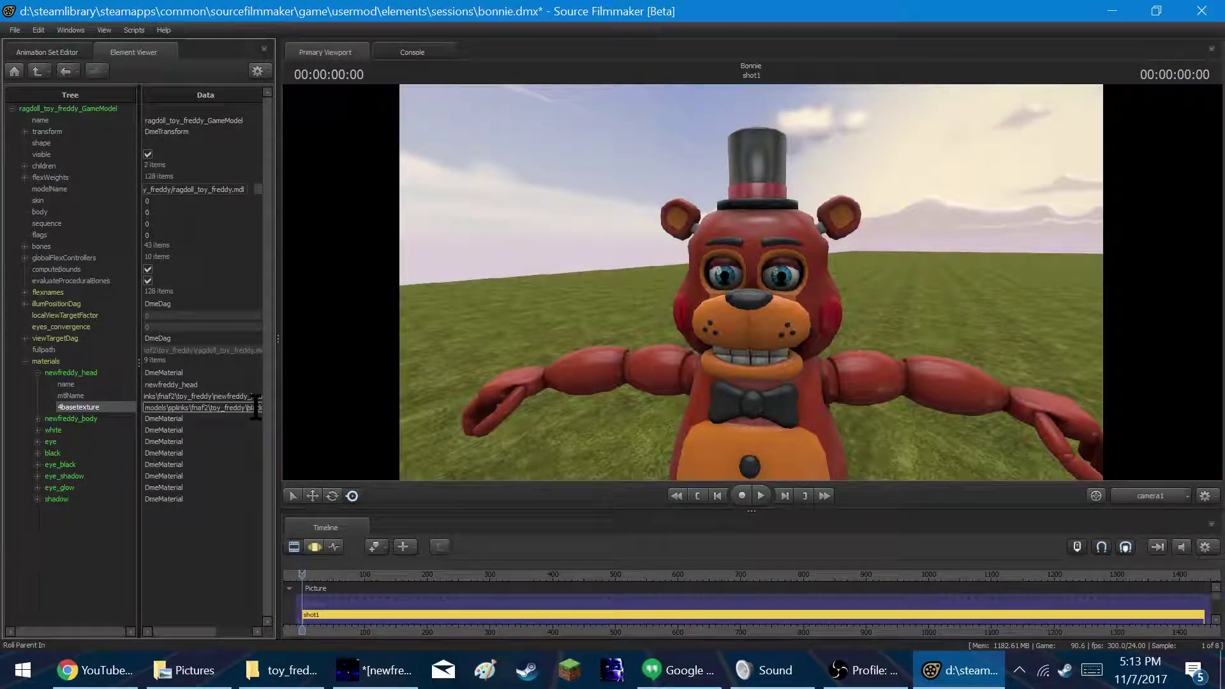
type("ck")
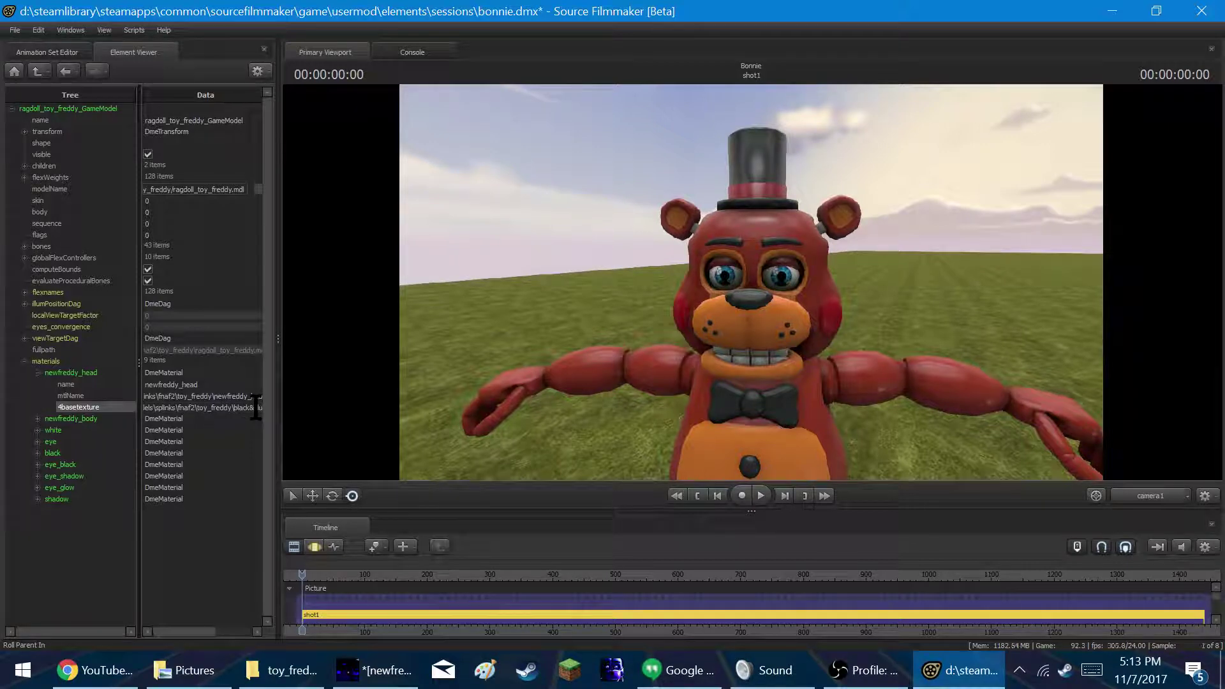
type("e")
key("Return")
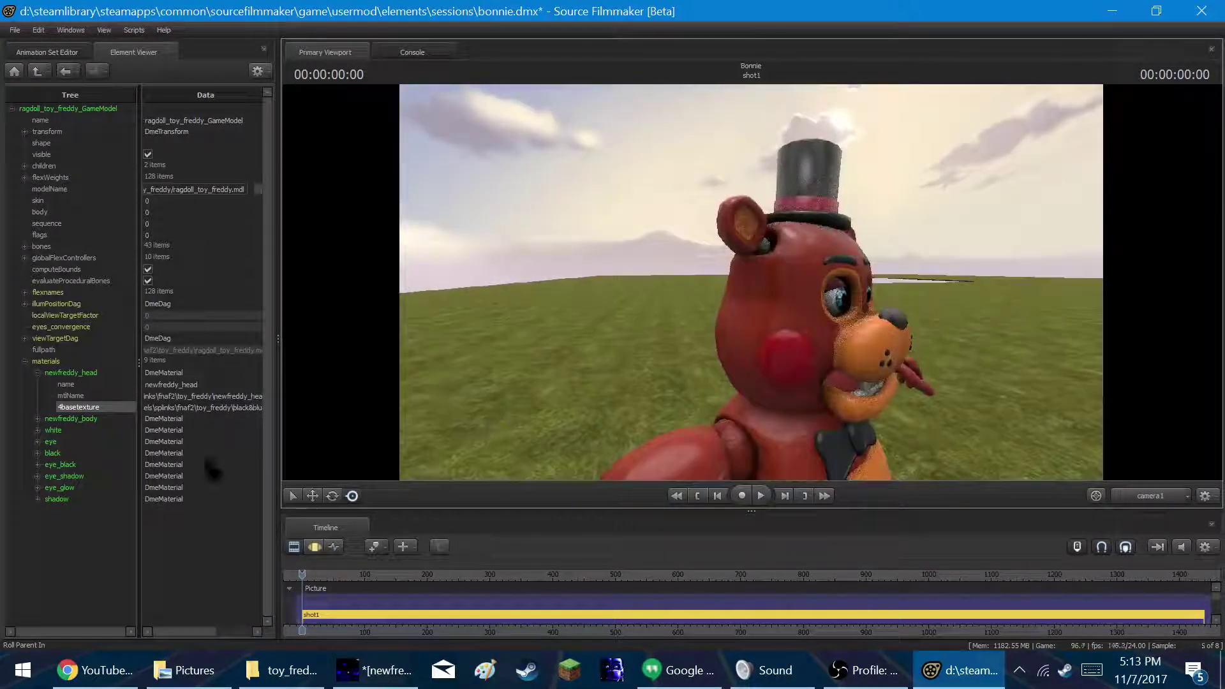
left_click(214, 408)
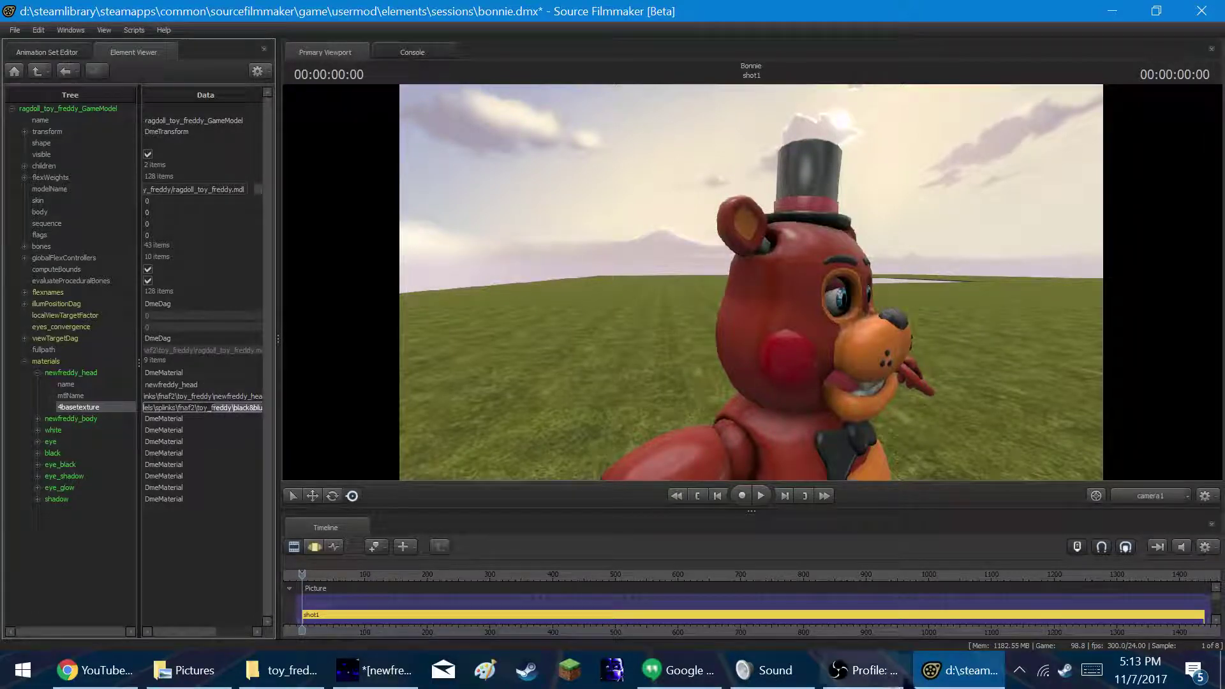